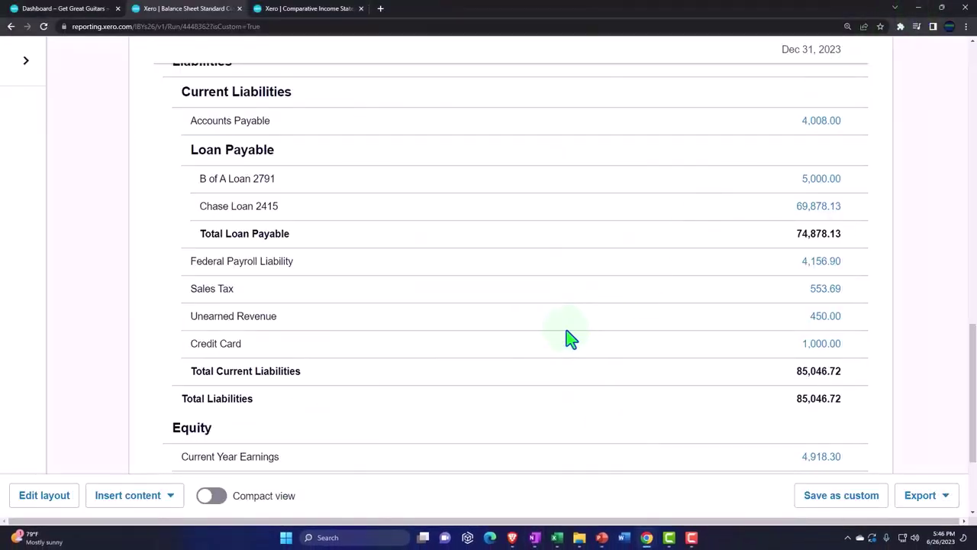
Step: Switch to the Excel payroll workbook and check the first employee's FIT and employer SS adjustment on the Feb Adj sheet
scroll(546, 346, up, 1)
scroll(546, 346, up, 10)
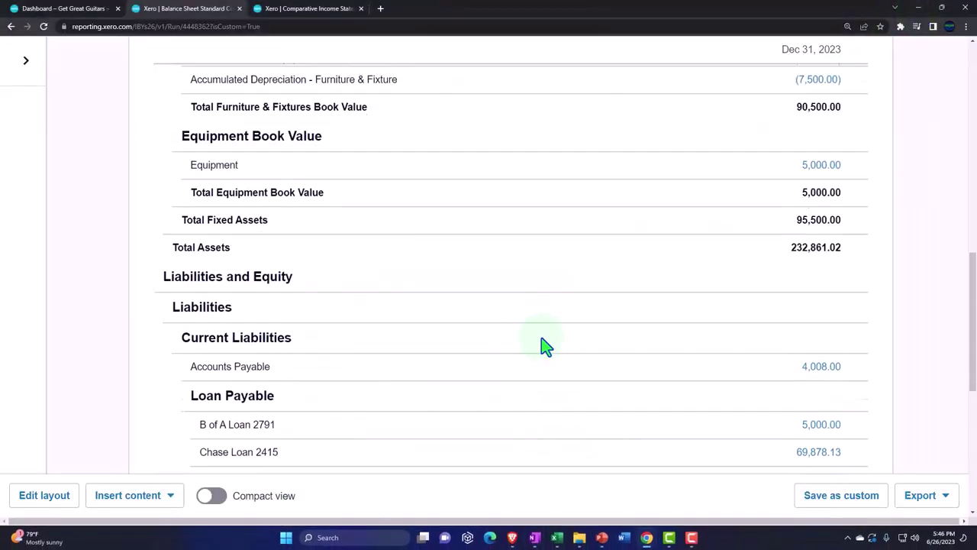
scroll(546, 346, up, 2)
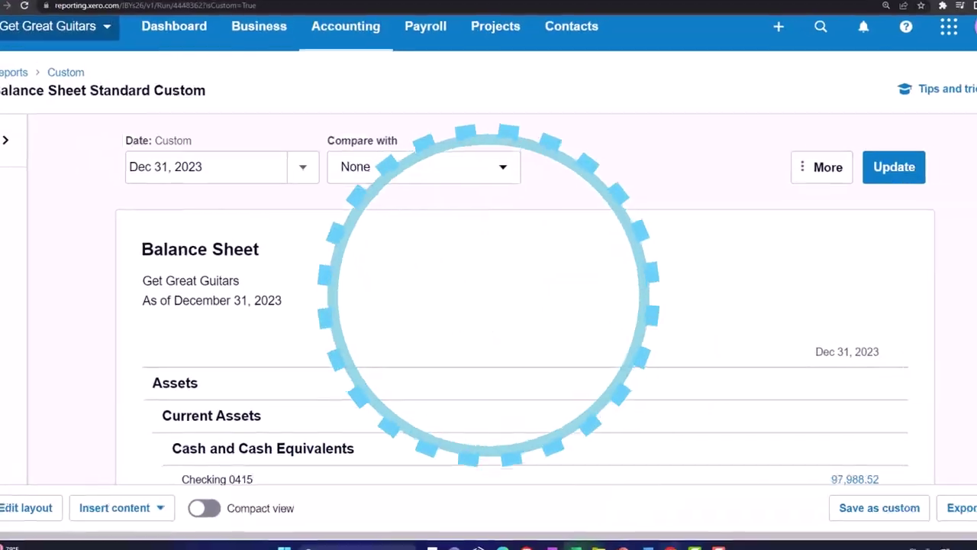
click(557, 537)
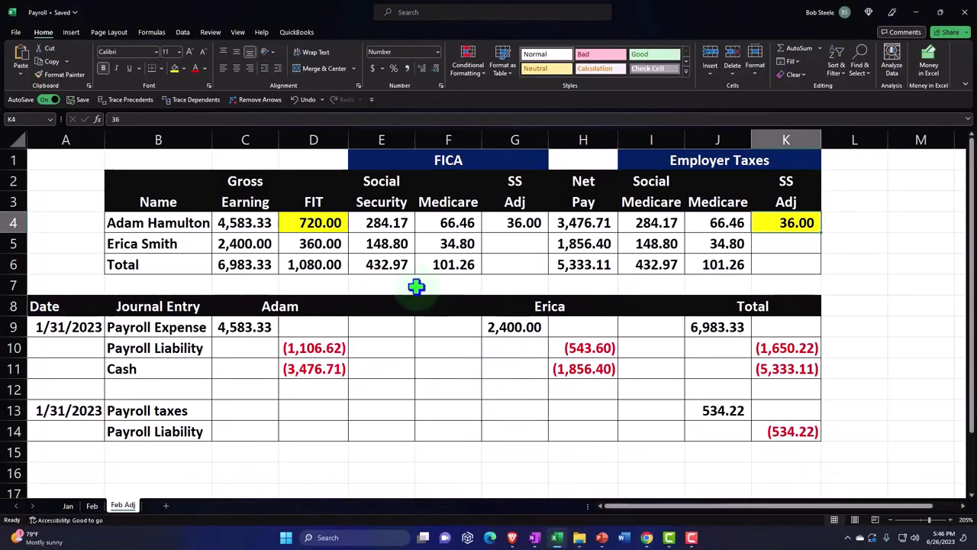
click(324, 219)
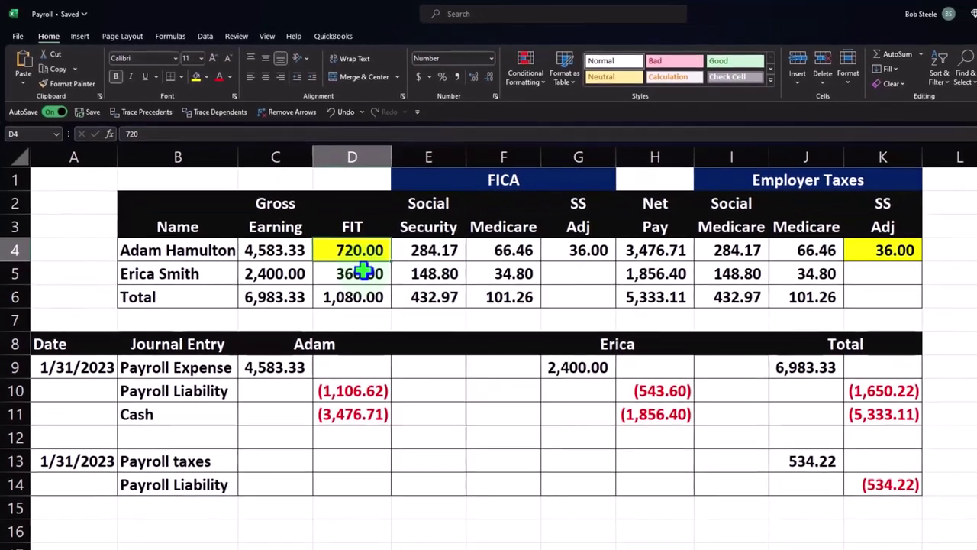
click(889, 255)
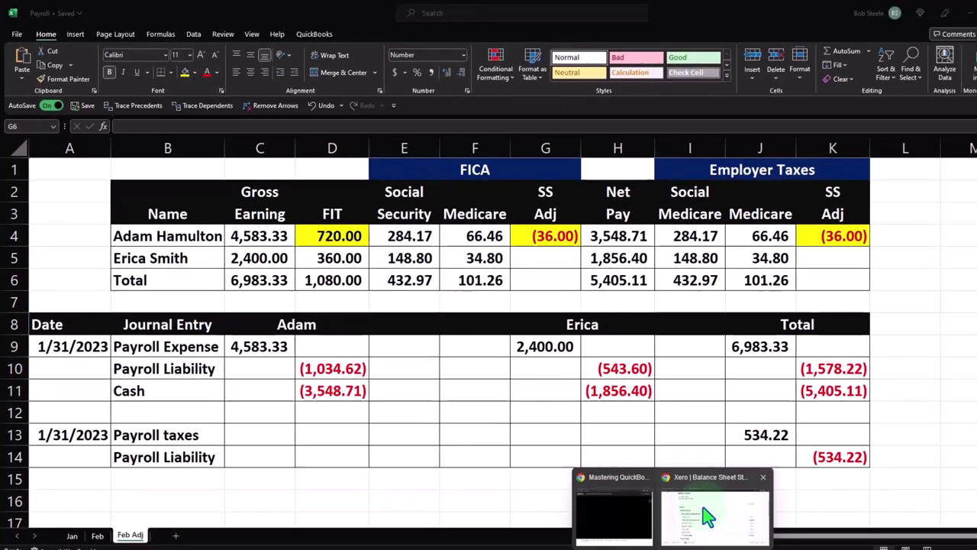
Step: In Xero, drill down from the balance sheet's Checking 0415 balance to the Feb 28, 2023 Spend Money transaction for 3,532.71
click(691, 512)
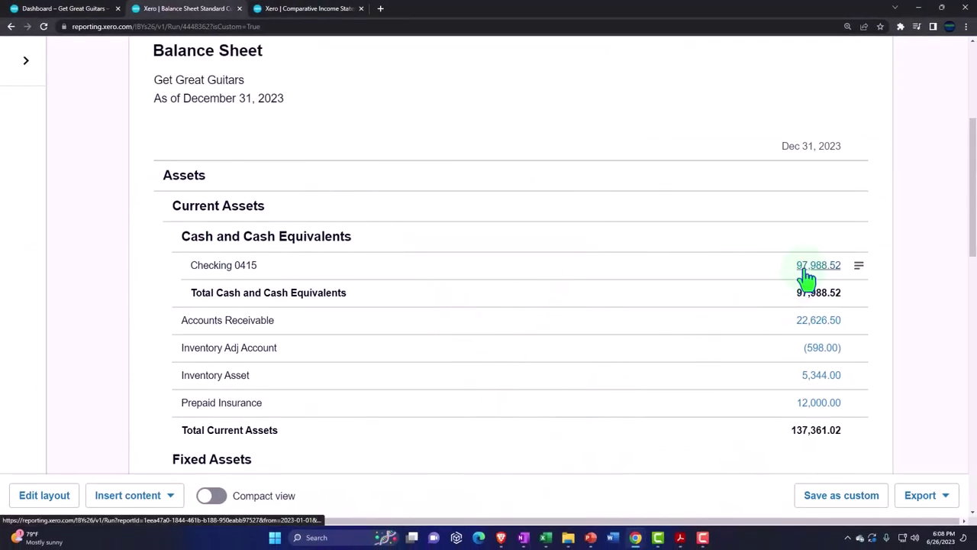
click(805, 271)
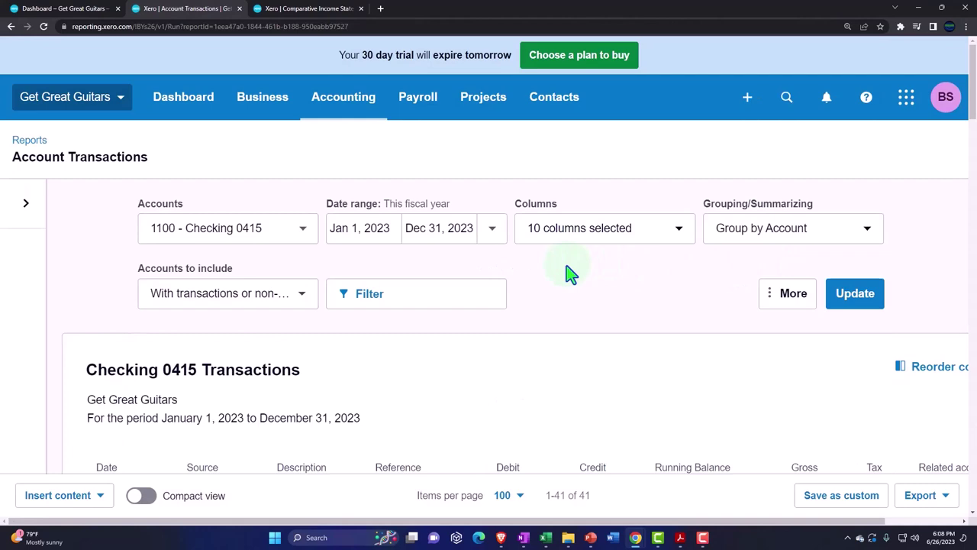
scroll(569, 273, down, 1)
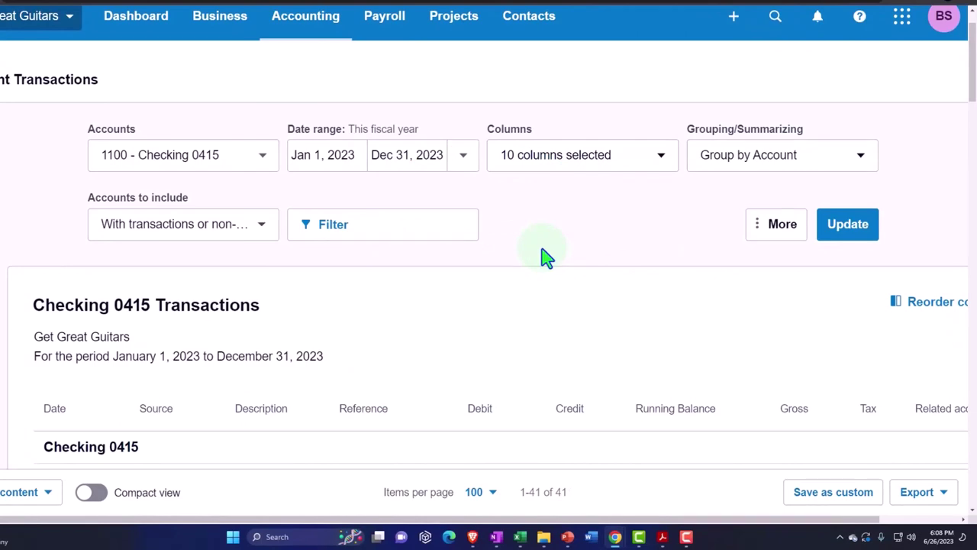
scroll(547, 257, down, 10)
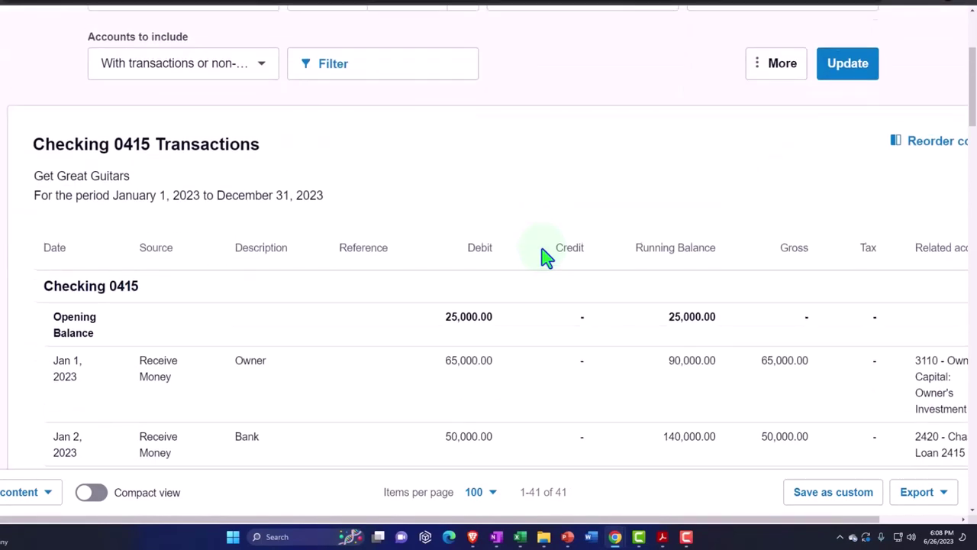
scroll(547, 257, down, 6)
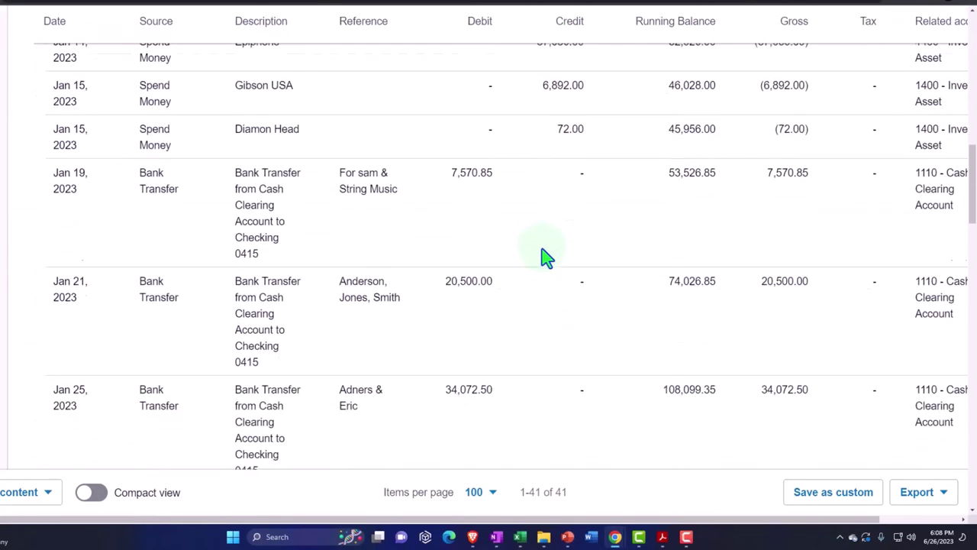
scroll(547, 258, down, 2)
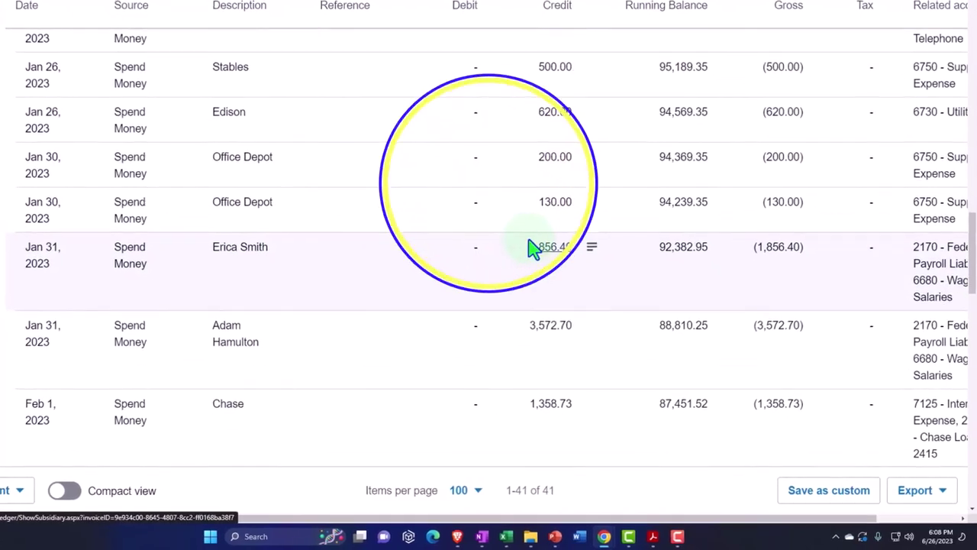
scroll(533, 248, down, 6)
scroll(526, 245, down, 6)
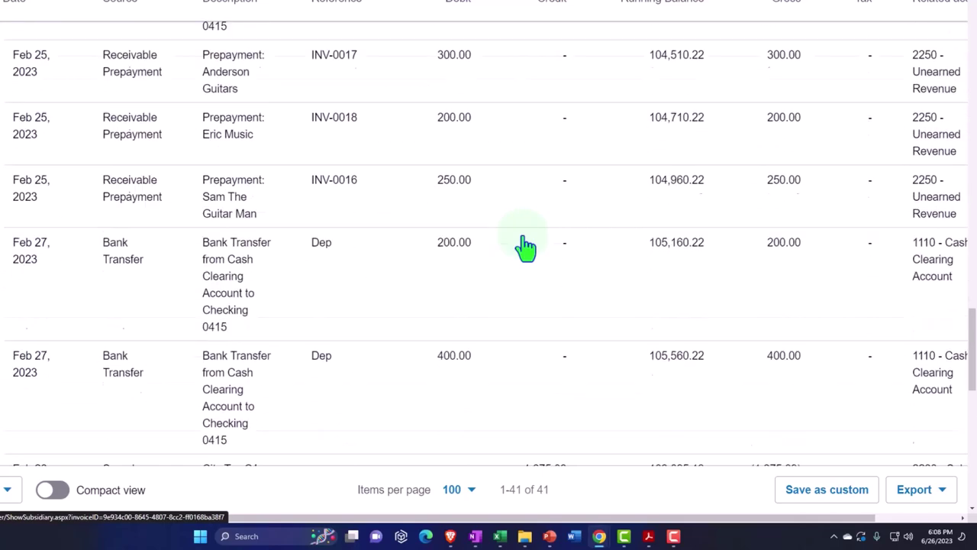
scroll(526, 246, down, 5)
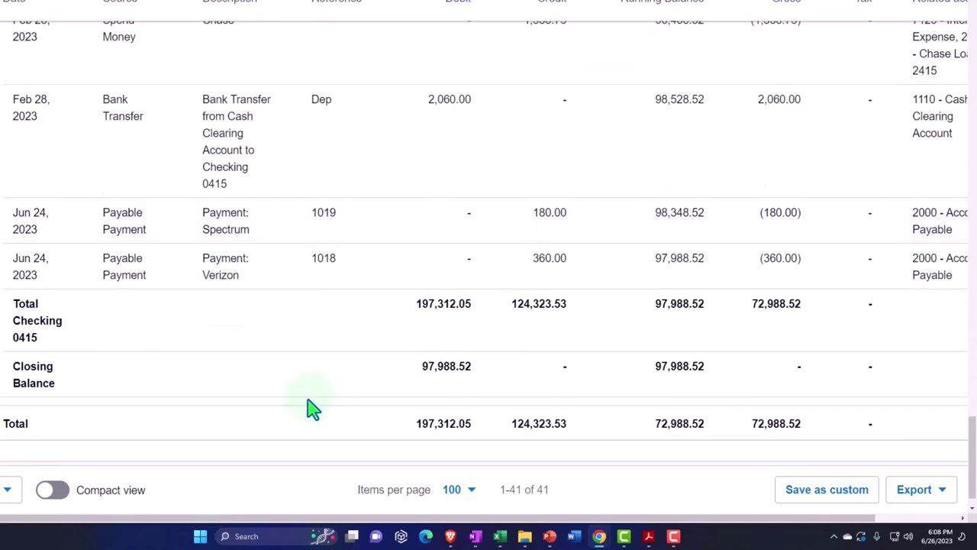
scroll(312, 408, up, 1)
scroll(312, 406, up, 2)
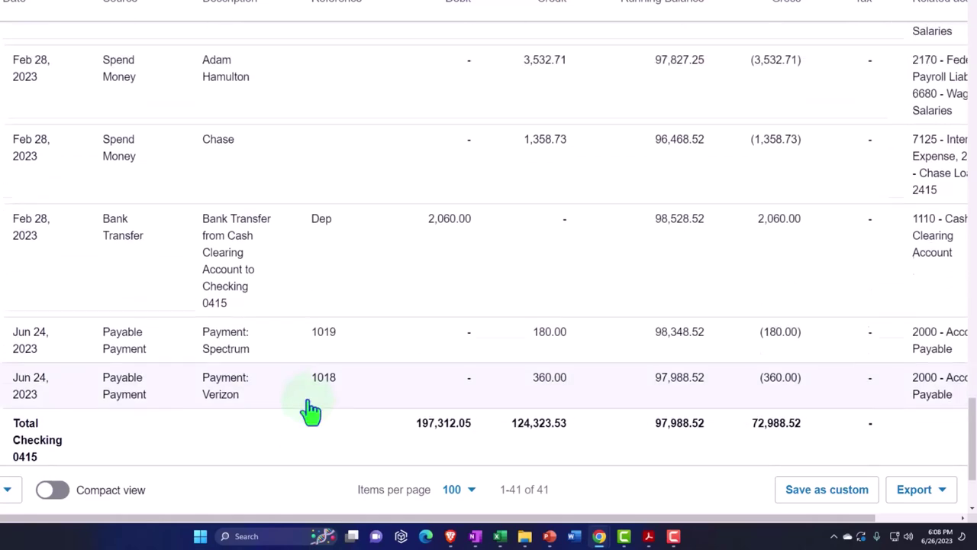
scroll(317, 405, up, 2)
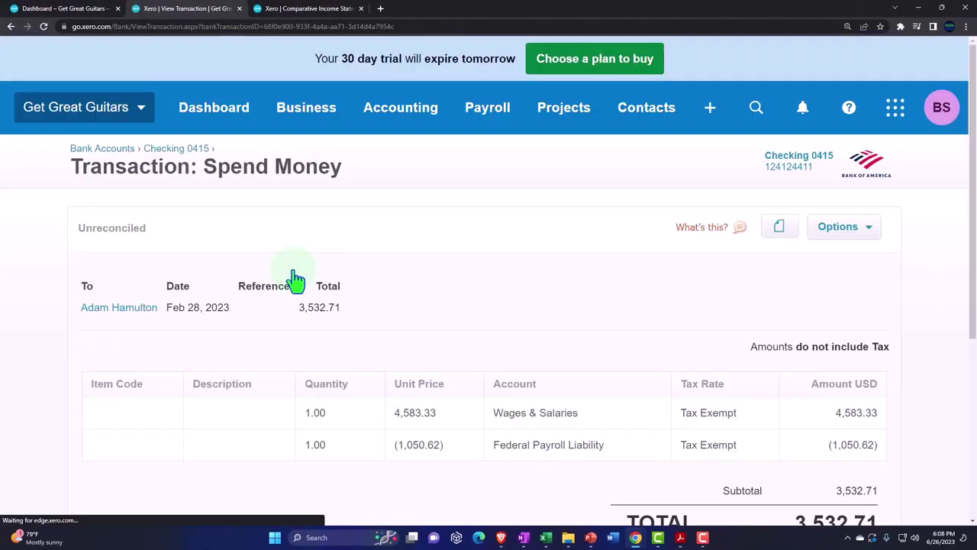
scroll(296, 280, down, 2)
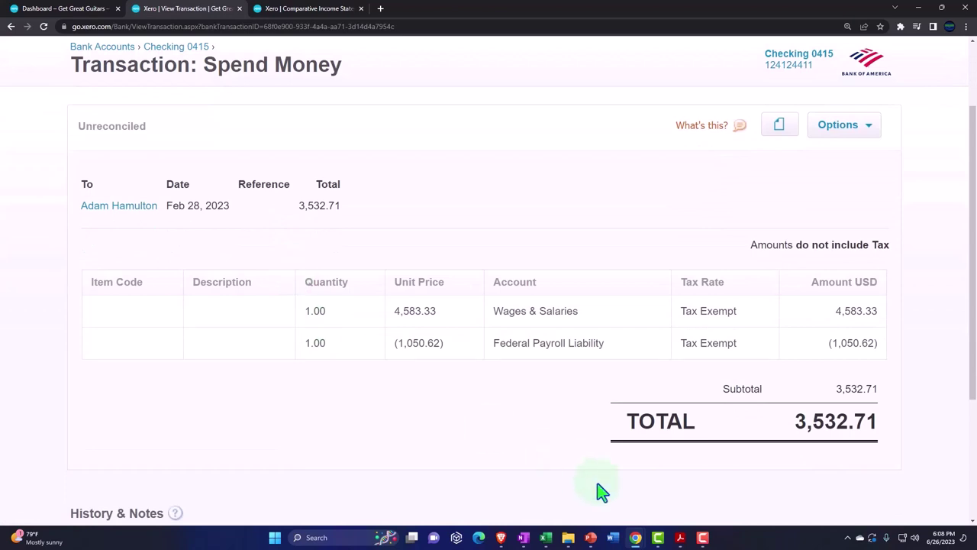
Step: Switch to Excel and examine the payroll expense and payroll liability amounts in the first employee's journal entry on the Feb Adj sheet
click(546, 537)
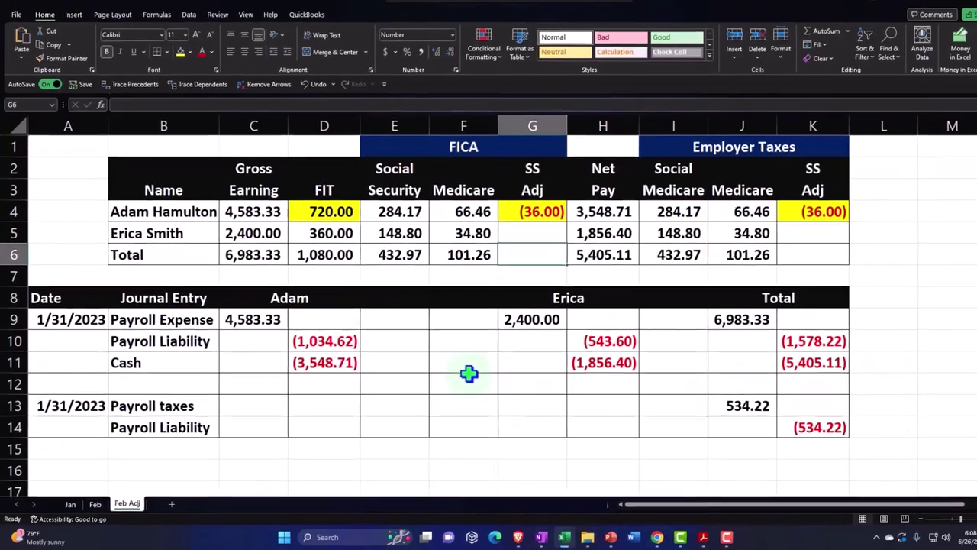
click(466, 374)
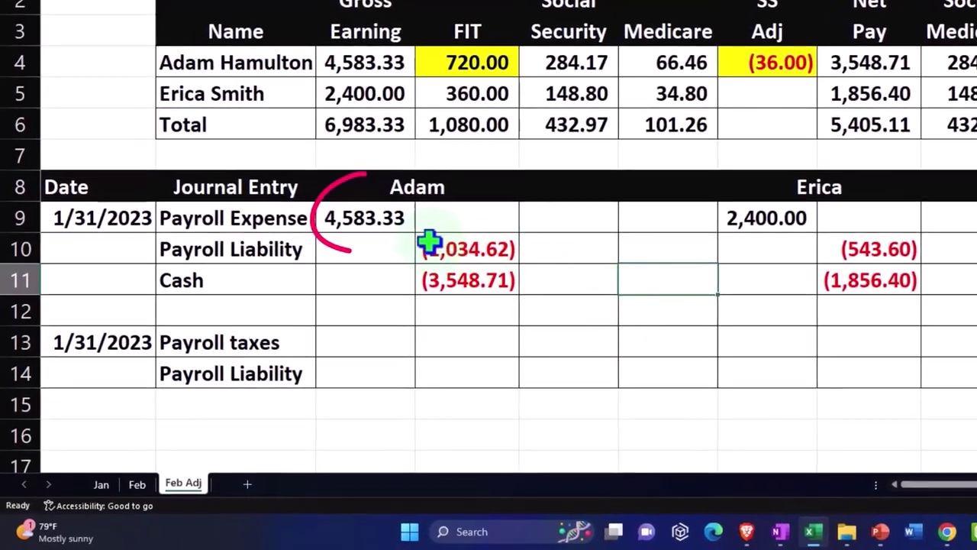
click(371, 218)
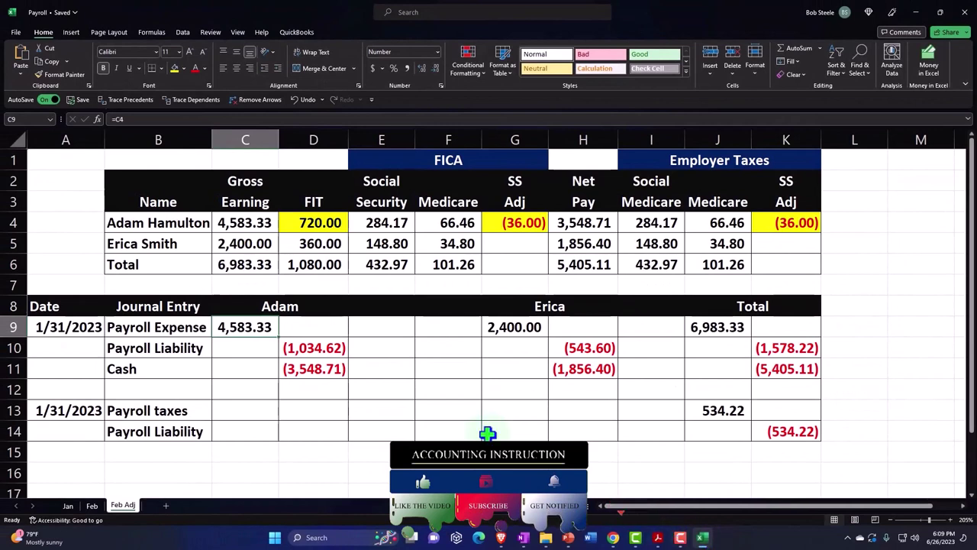
click(317, 348)
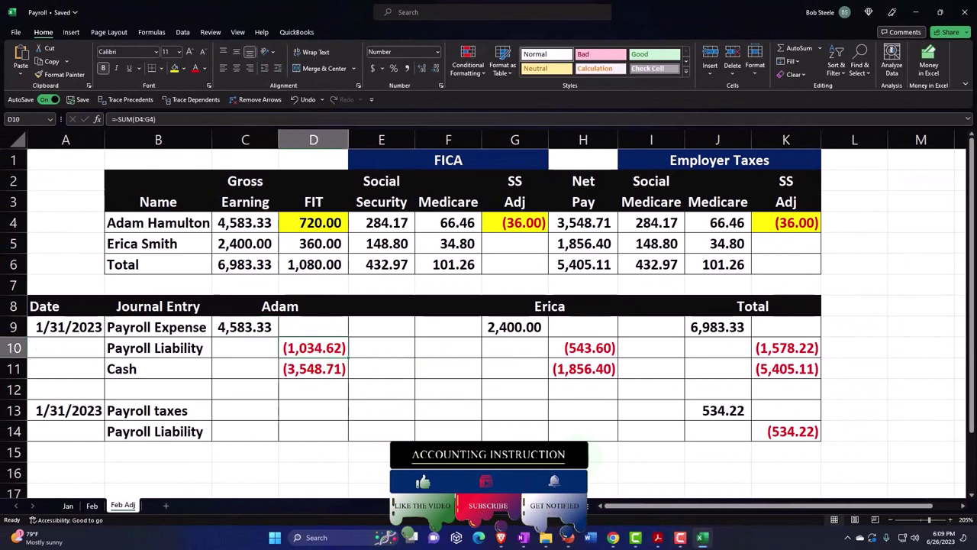
Step: Check the payroll liability formula in D10 against the sum of the first employee's FIT, Social Security, Medicare and SS adjustment in D4:G4
drag(336, 223, 431, 222)
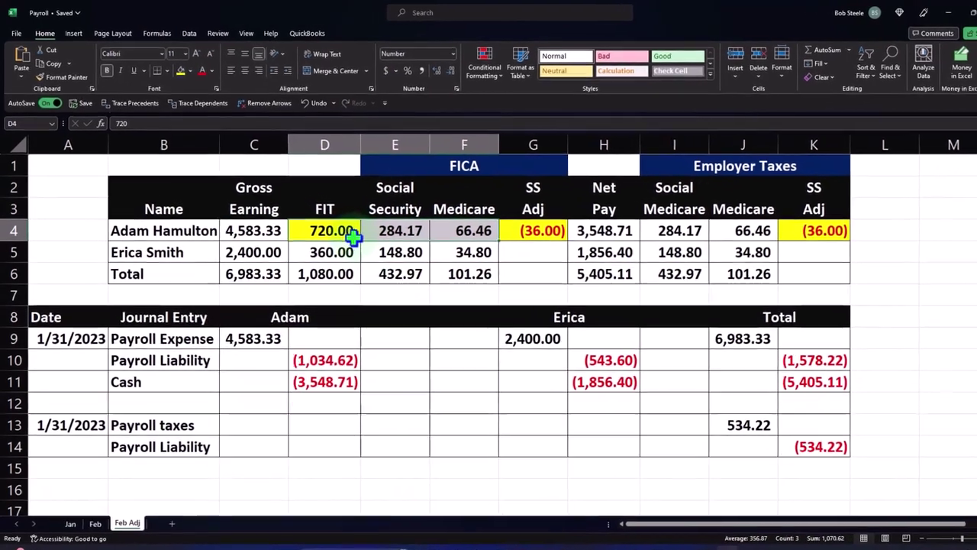
drag(344, 223, 508, 229)
drag(561, 252, 564, 250)
double_click(357, 384)
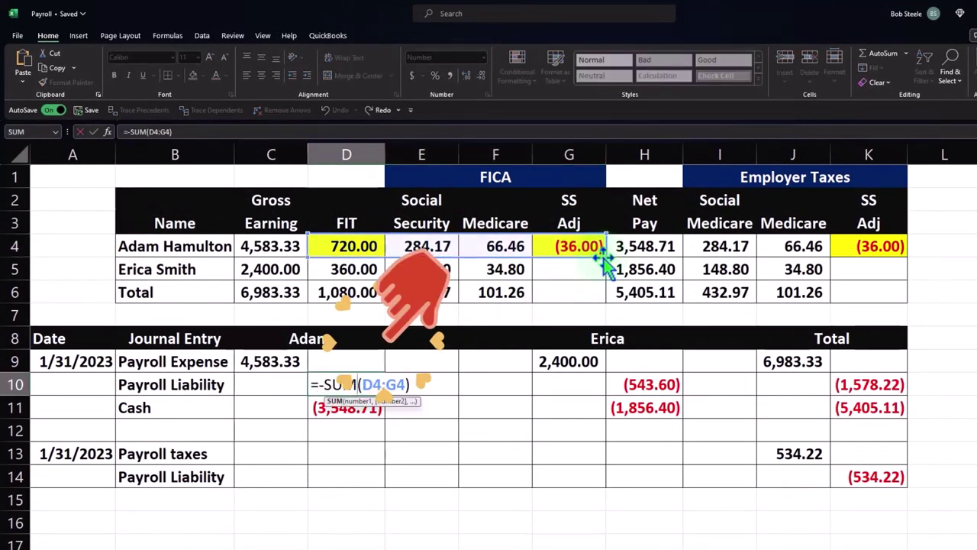
key(Return)
drag(350, 245, 566, 247)
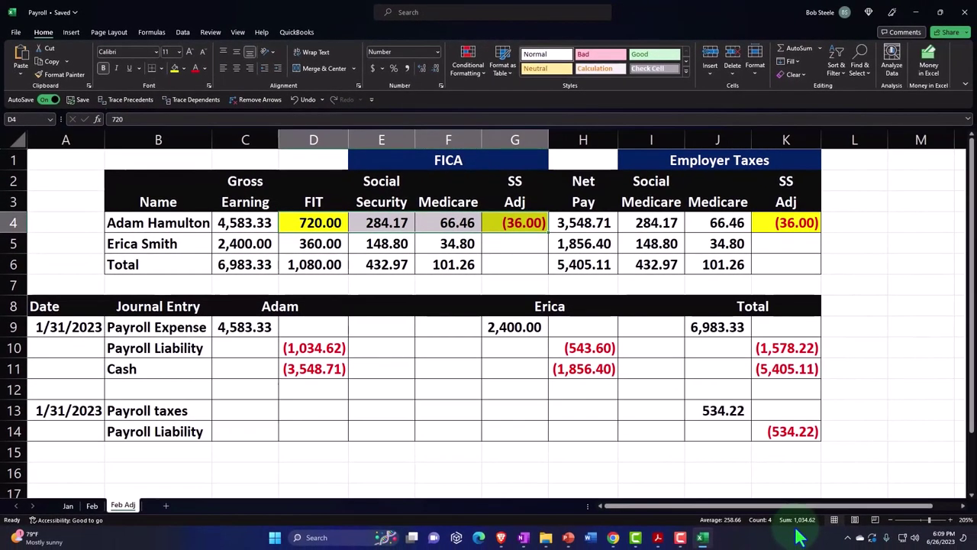
Step: Switch back to Xero and open the Feb 28, 2023 Spend Money transaction for editing
click(702, 537)
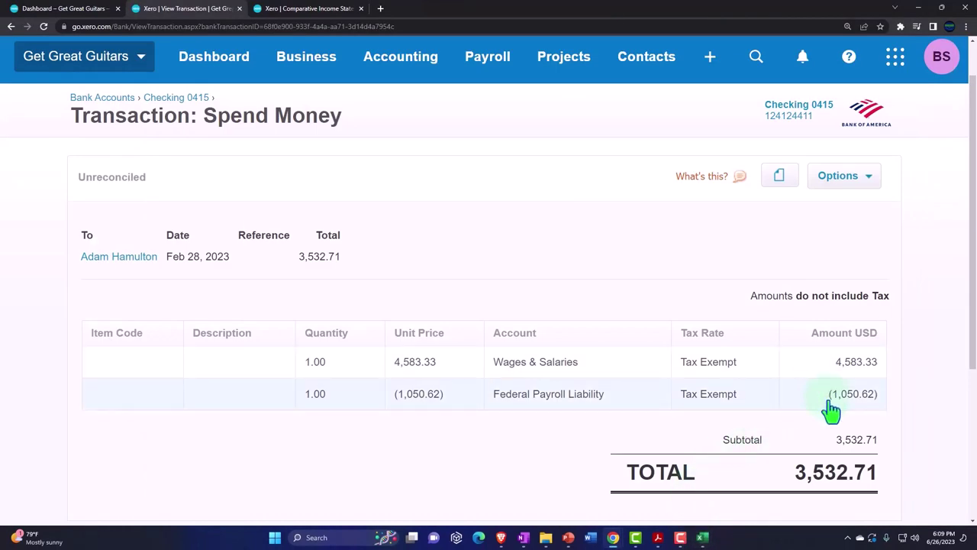
click(846, 176)
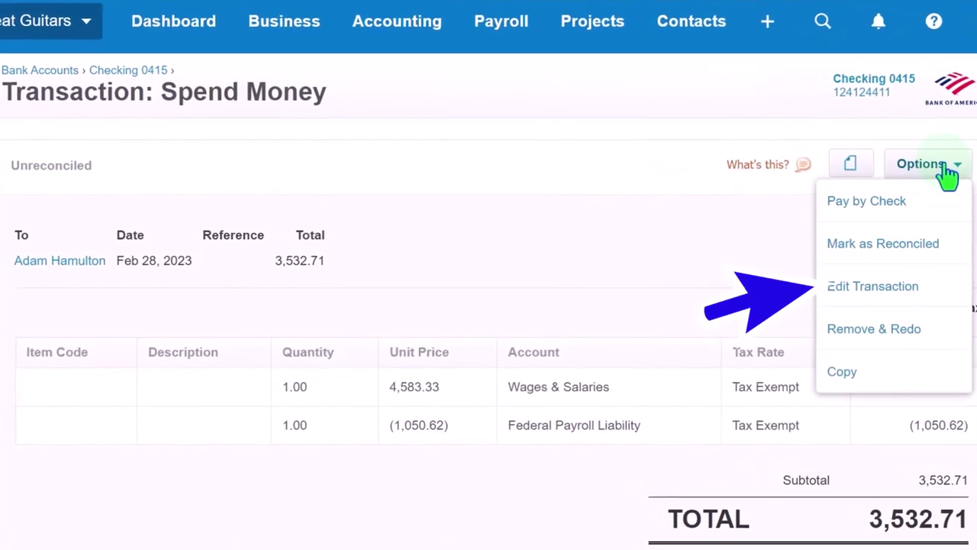
click(908, 291)
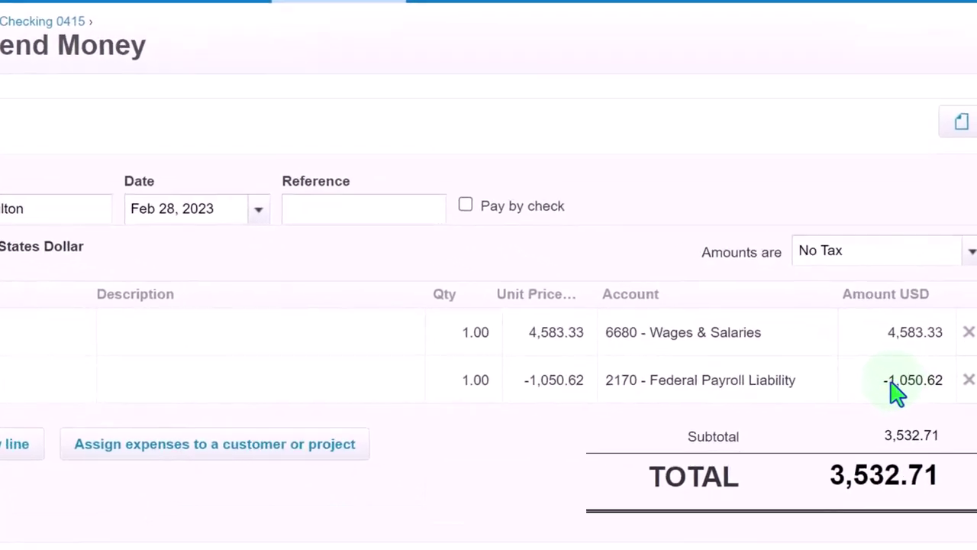
Step: Set the Federal Payroll Liability line's unit price to -1034.62 and switch to Excel to compare the payment total
scroll(863, 330, up, 1)
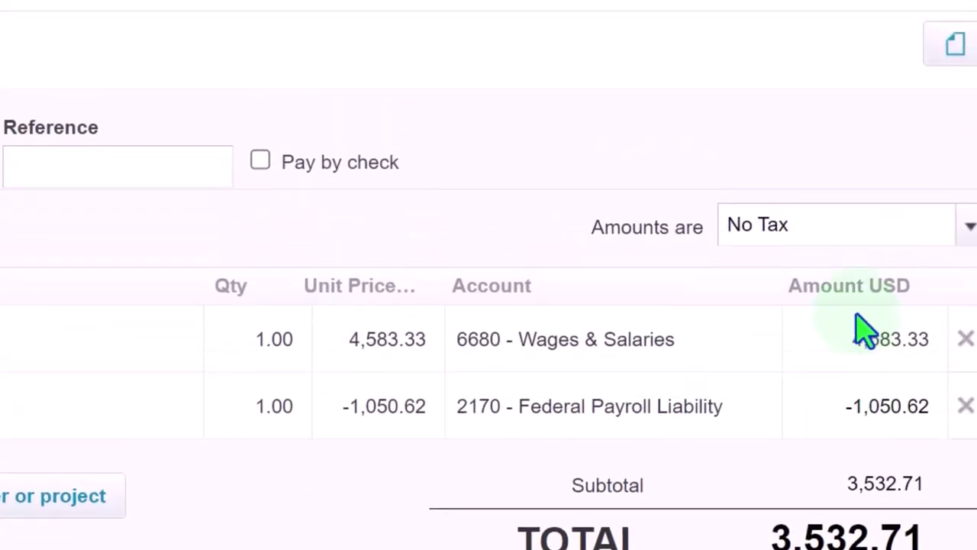
click(580, 410)
key(Escape)
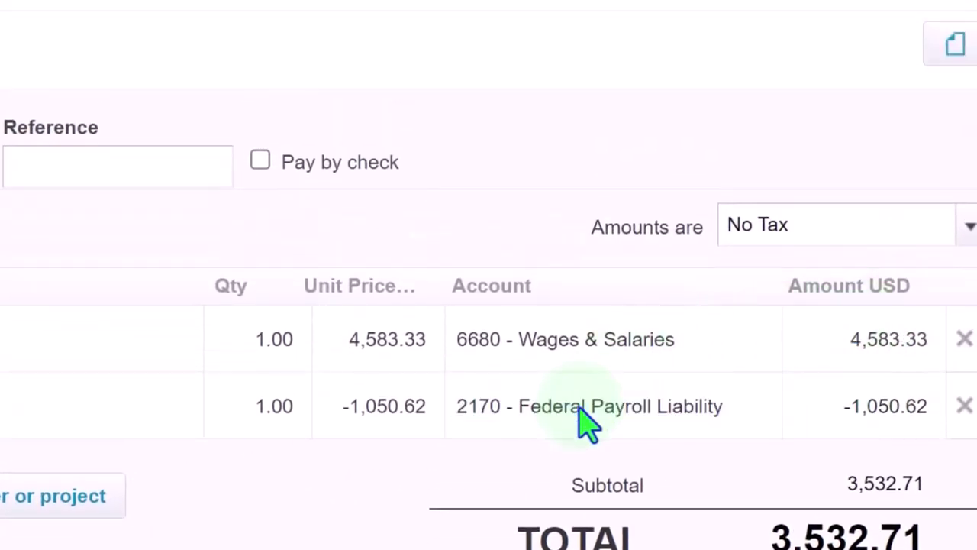
text(-1034.)
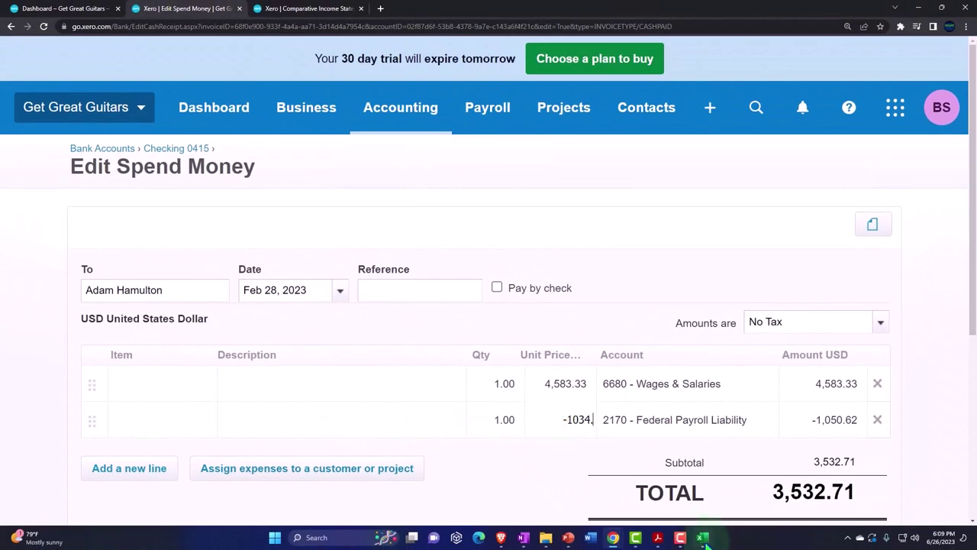
click(704, 539)
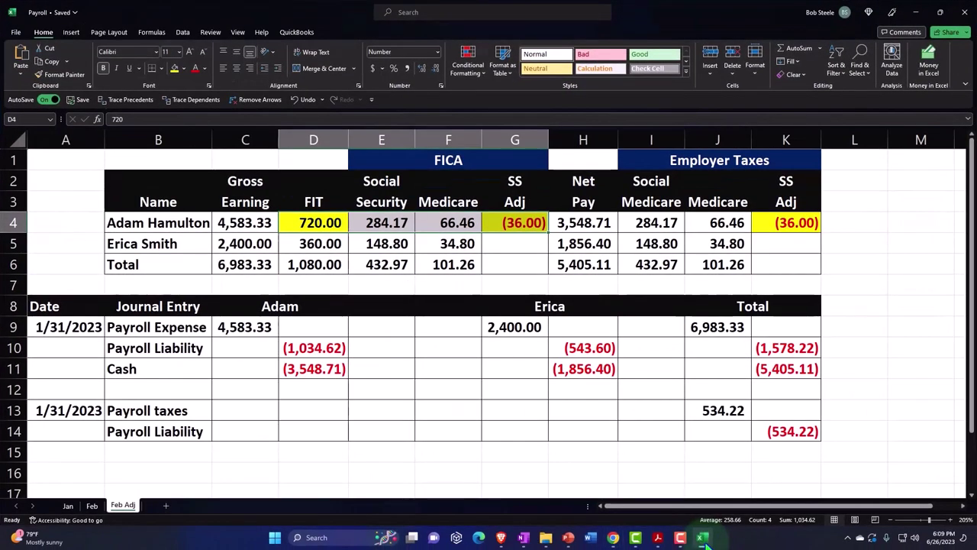
click(704, 539)
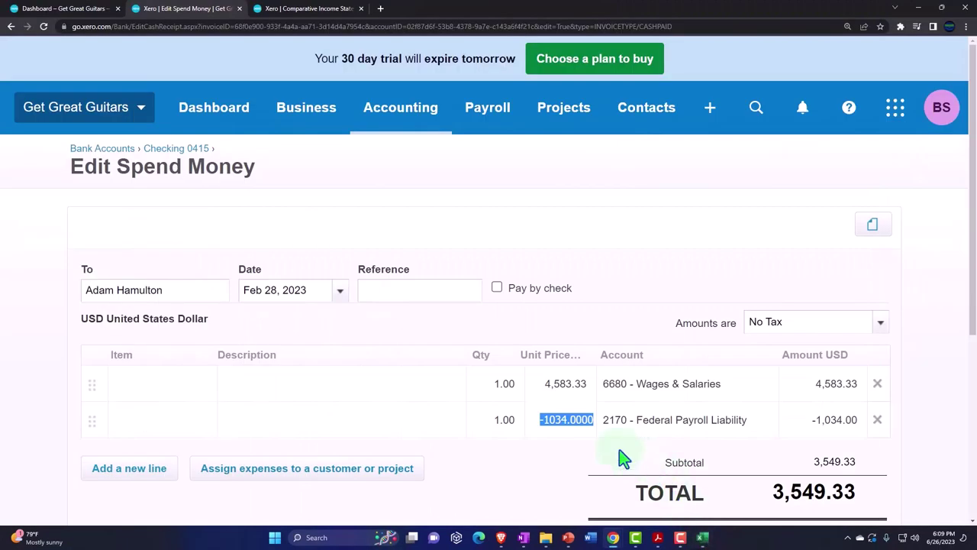
key(BackSpace)
key(BackSpace)
key(BackSpace)
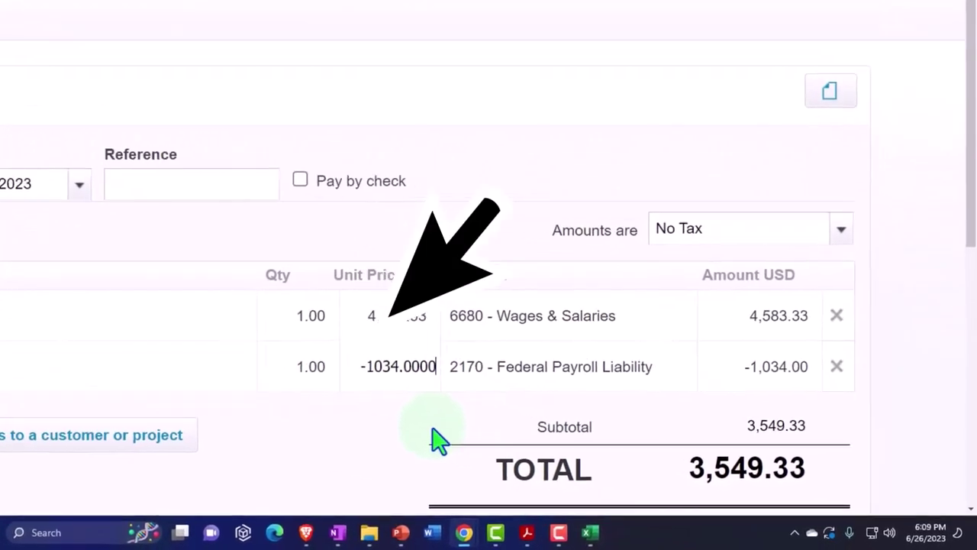
key(BackSpace)
text(62)
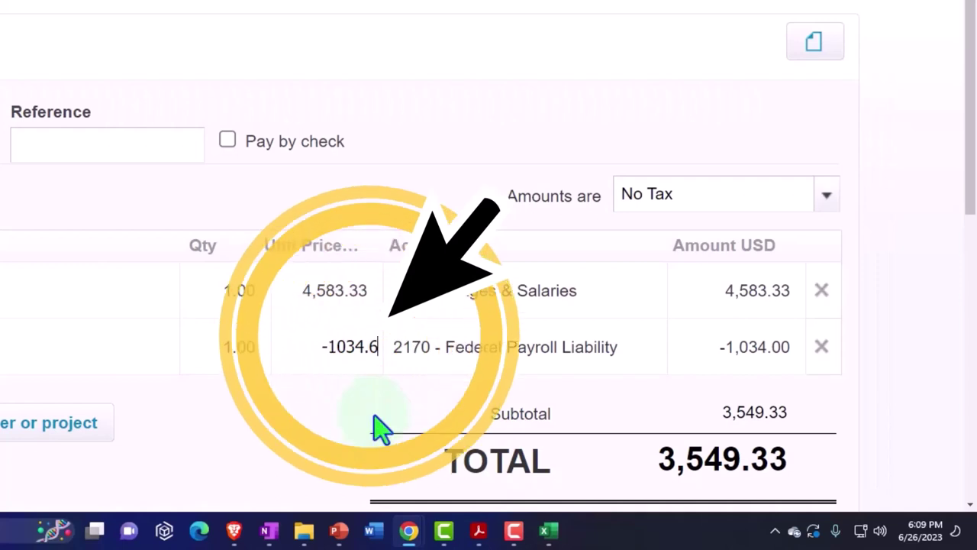
key(Tab)
scroll(741, 416, down, 1)
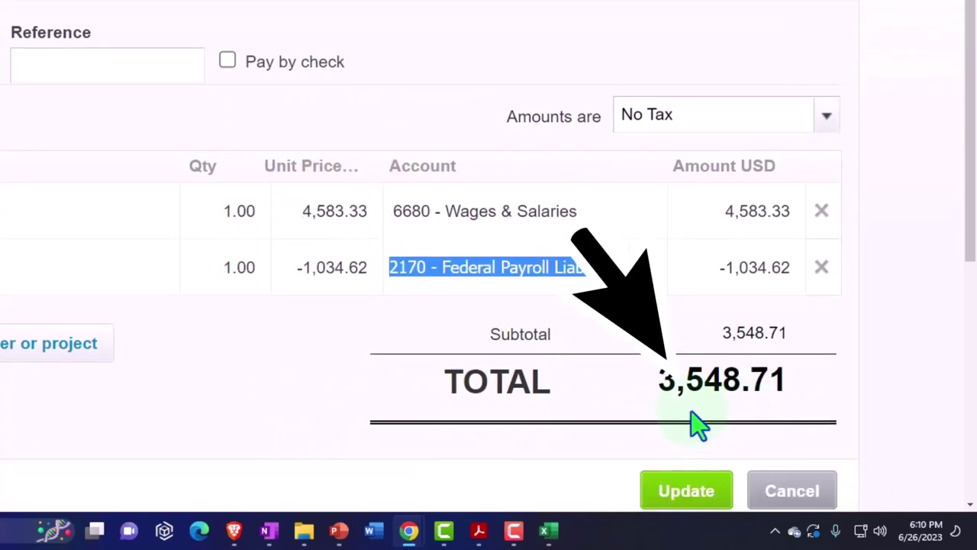
click(548, 530)
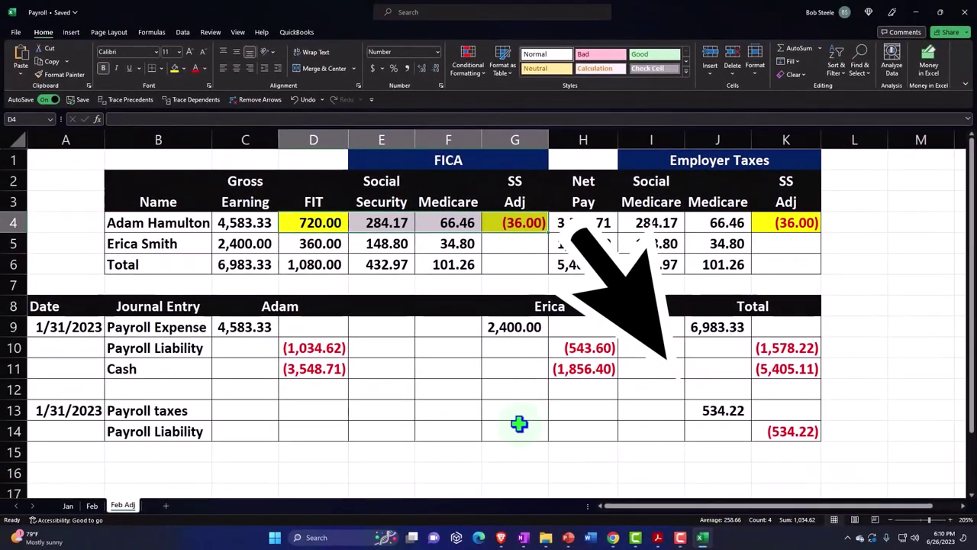
Step: Check the first employee's cash, payroll liability and payroll expense entries in Excel, return to Xero and save the updated Spend Money transaction
click(243, 363)
click(326, 372)
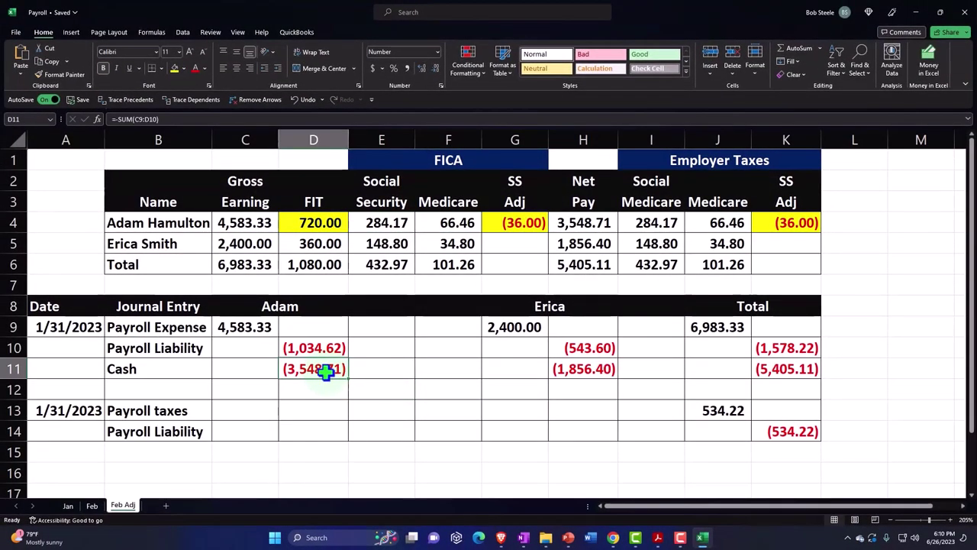
click(336, 349)
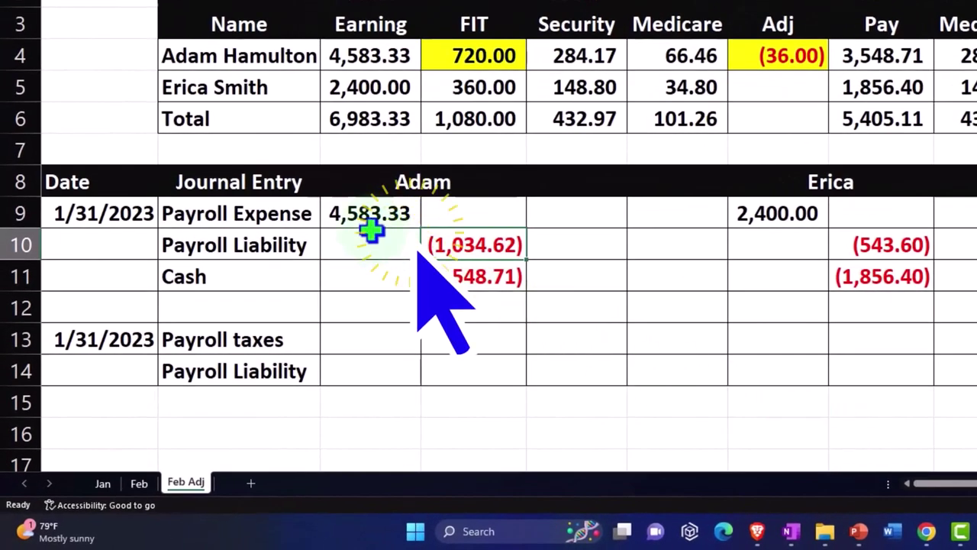
click(372, 217)
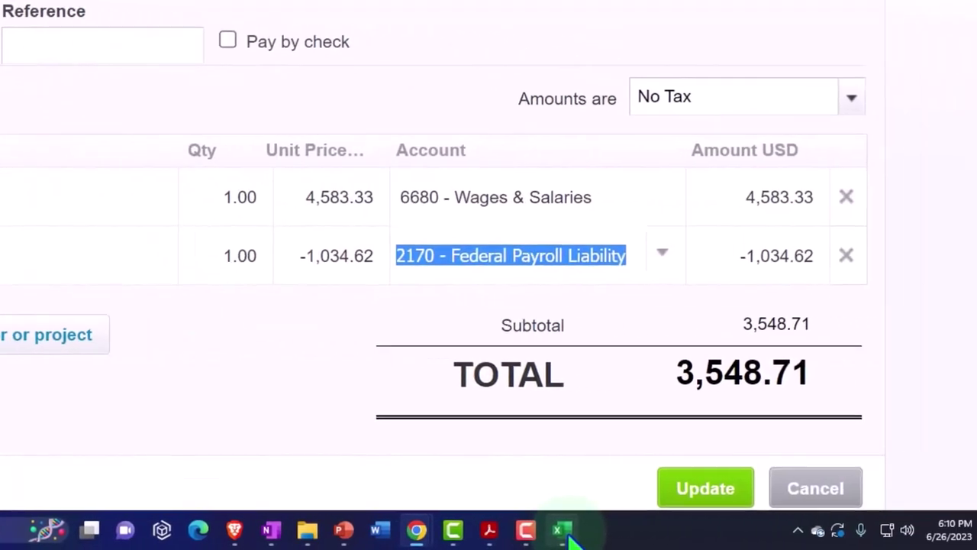
click(658, 492)
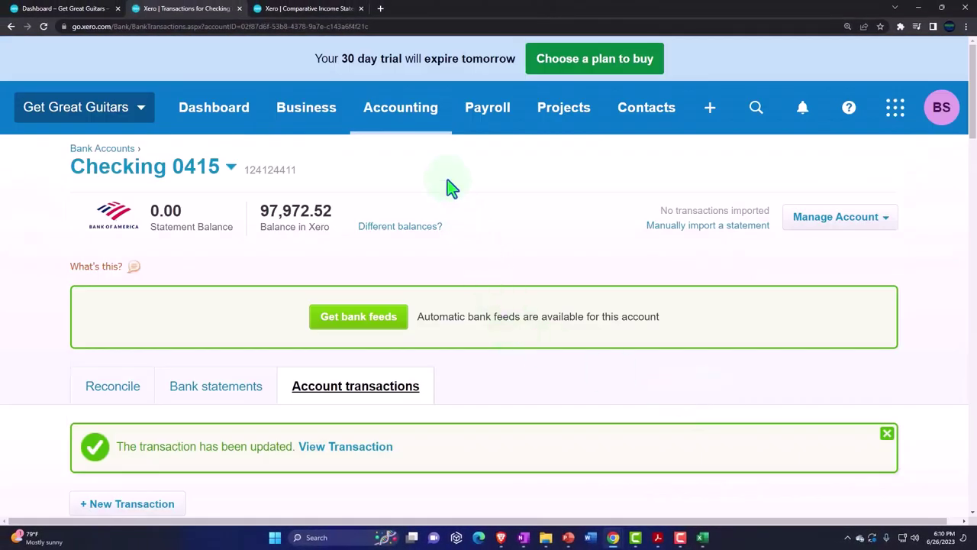
Step: Open the Balance Sheet Standard Custom report
click(405, 122)
scroll(429, 237, down, 1)
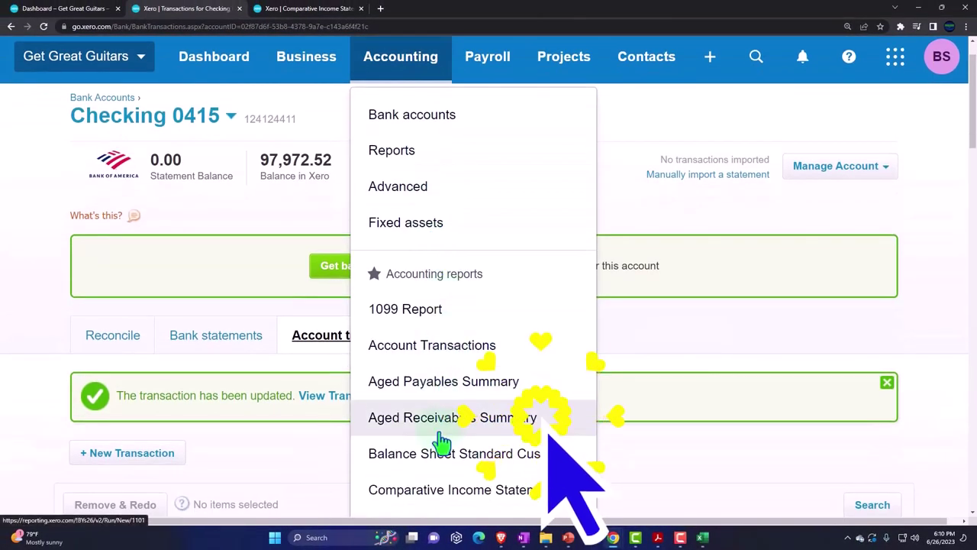
click(441, 421)
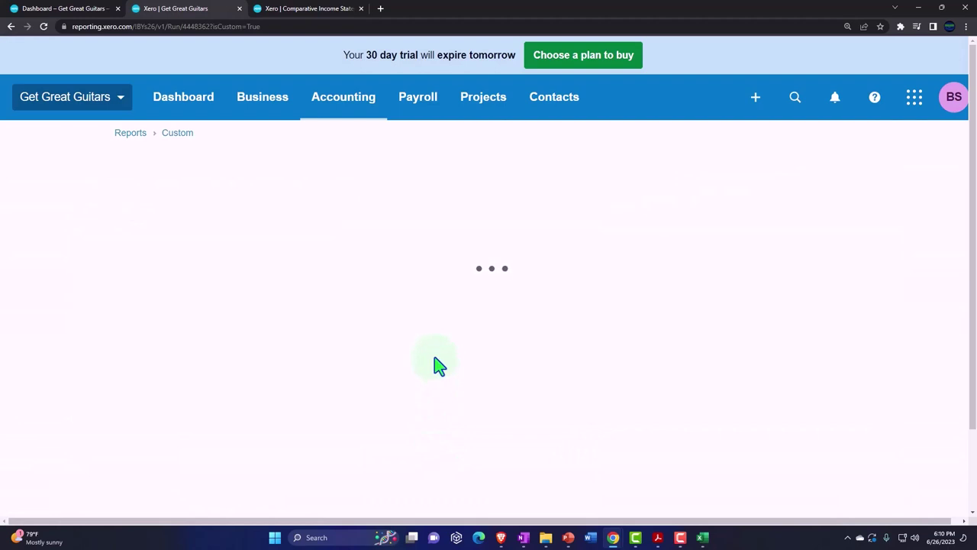
Step: Switch to Excel and examine the payroll tax journal entry in J13:K14 and the first employee's SS adjustment and net pay in row 4
click(703, 537)
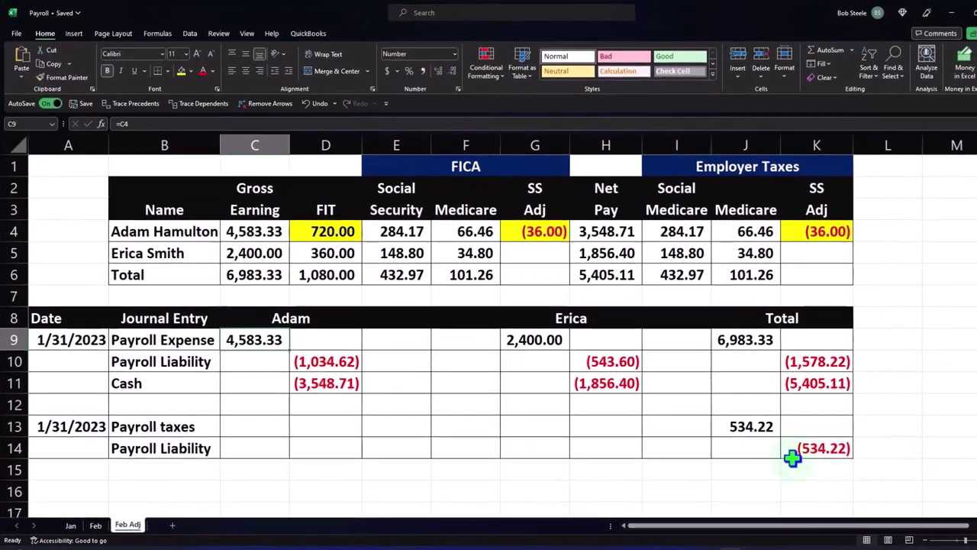
drag(744, 424, 813, 447)
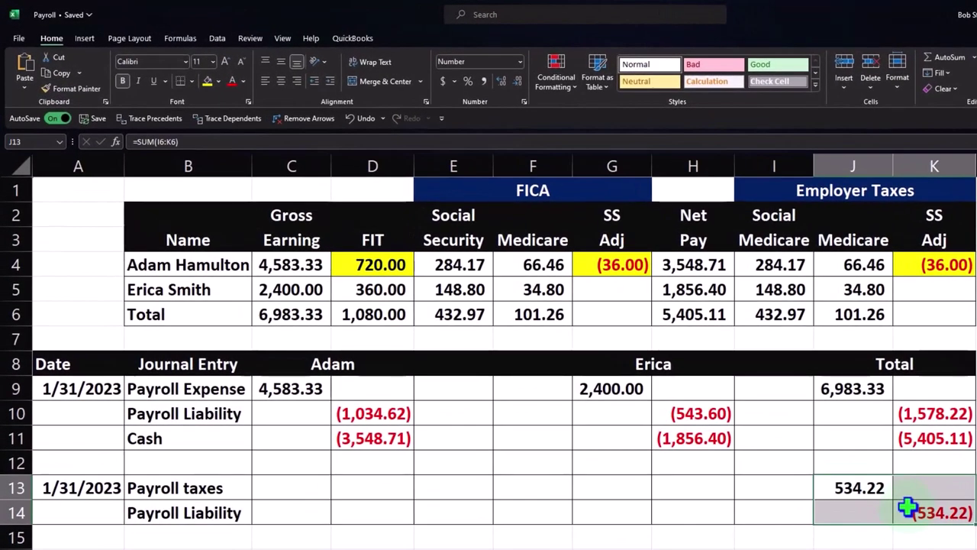
click(917, 265)
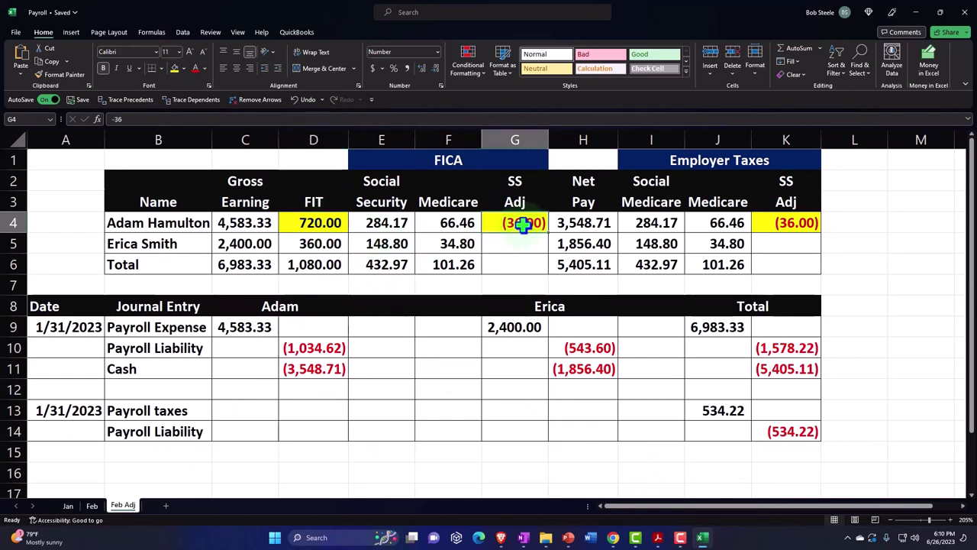
click(582, 222)
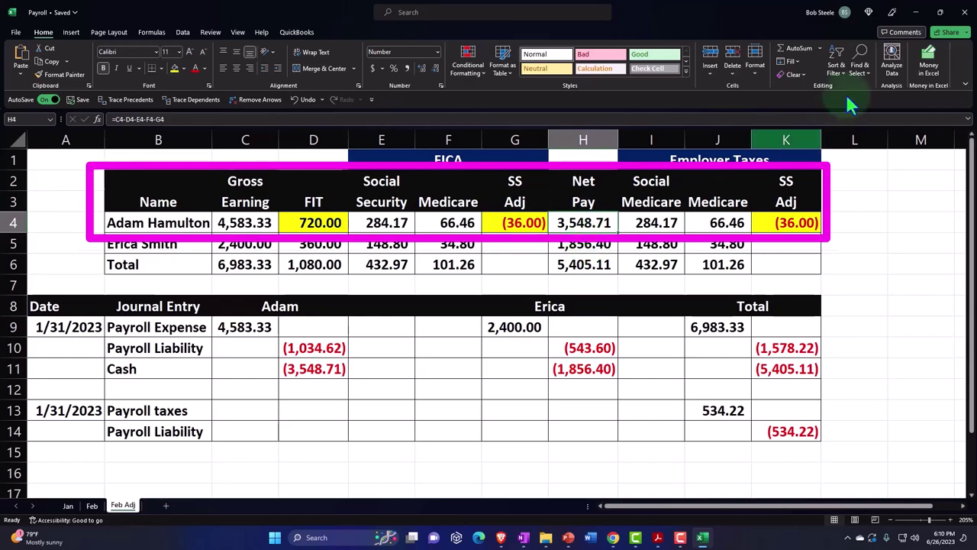
Step: Return to Xero, review the balance sheet's assets and check the February payroll tax expense on the comparative income statement
click(918, 14)
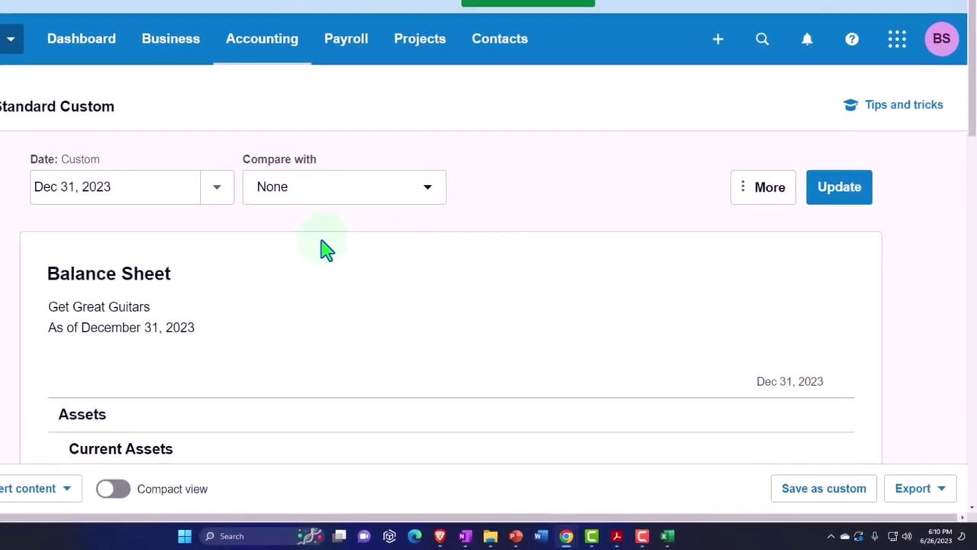
scroll(298, 244, down, 3)
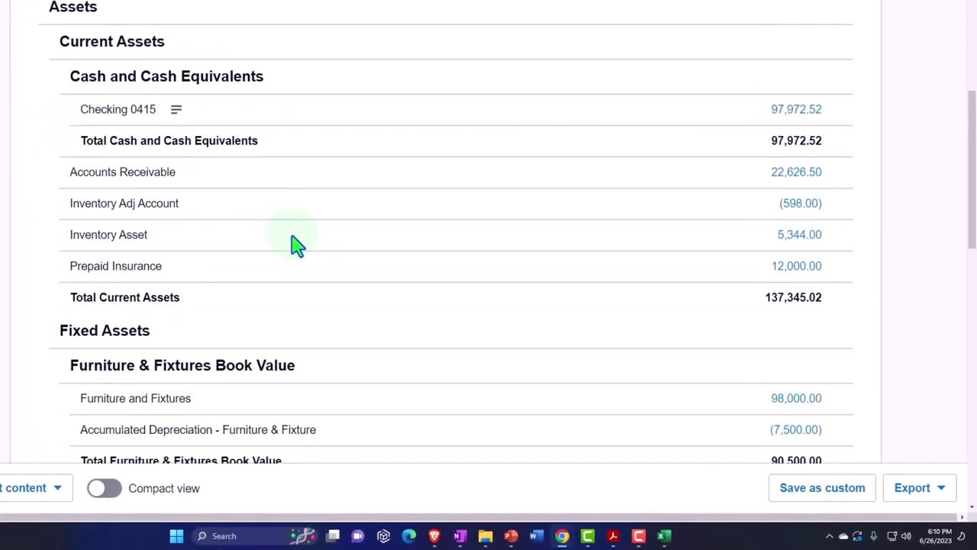
scroll(297, 244, down, 1)
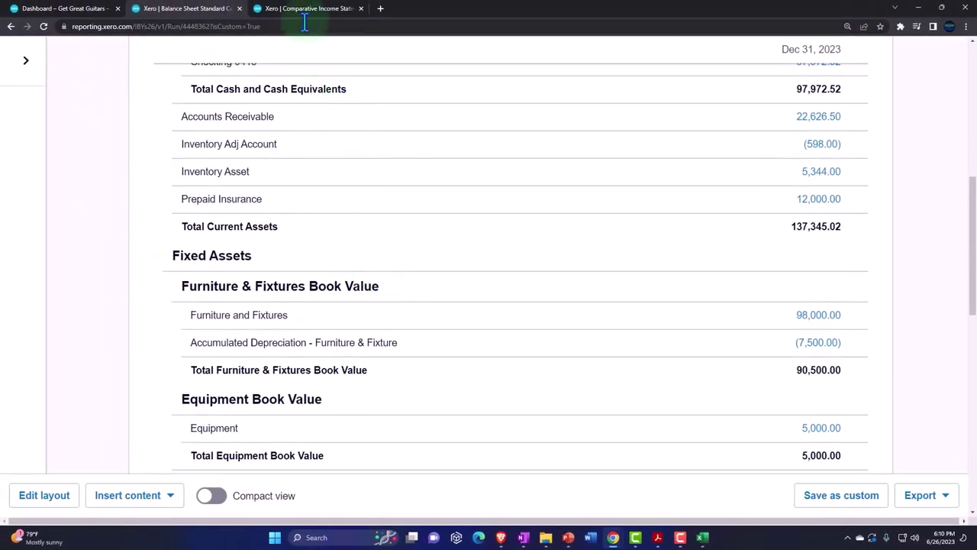
click(298, 14)
scroll(395, 283, down, 5)
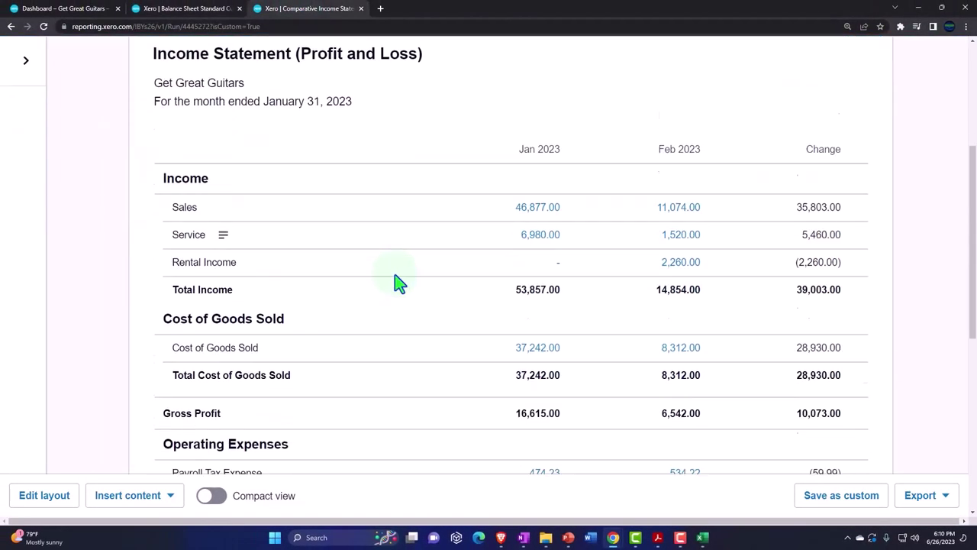
scroll(394, 283, down, 1)
scroll(395, 283, down, 1)
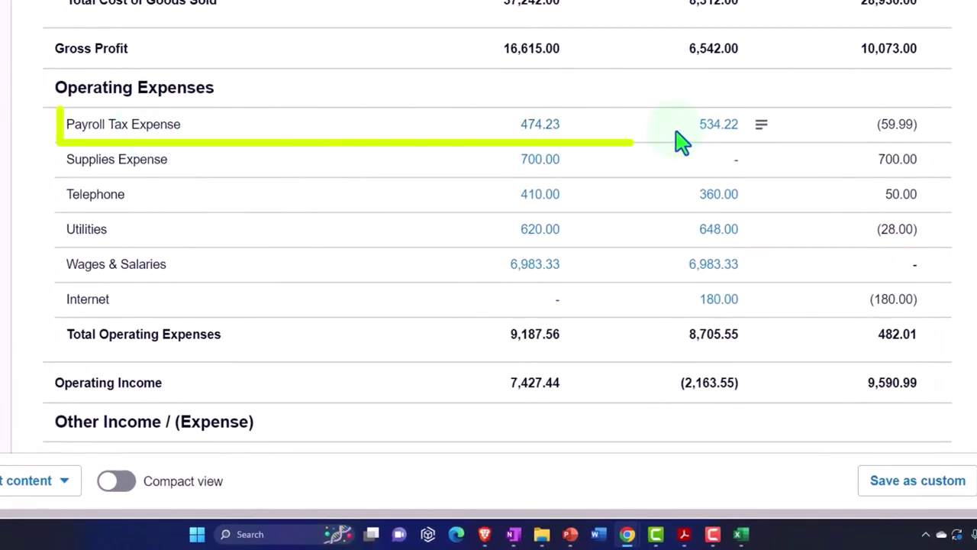
Step: Drill into the February Payroll Tax Expense from the income statement and open the Feb 28, 2023 manual journal #126 for editing
click(717, 125)
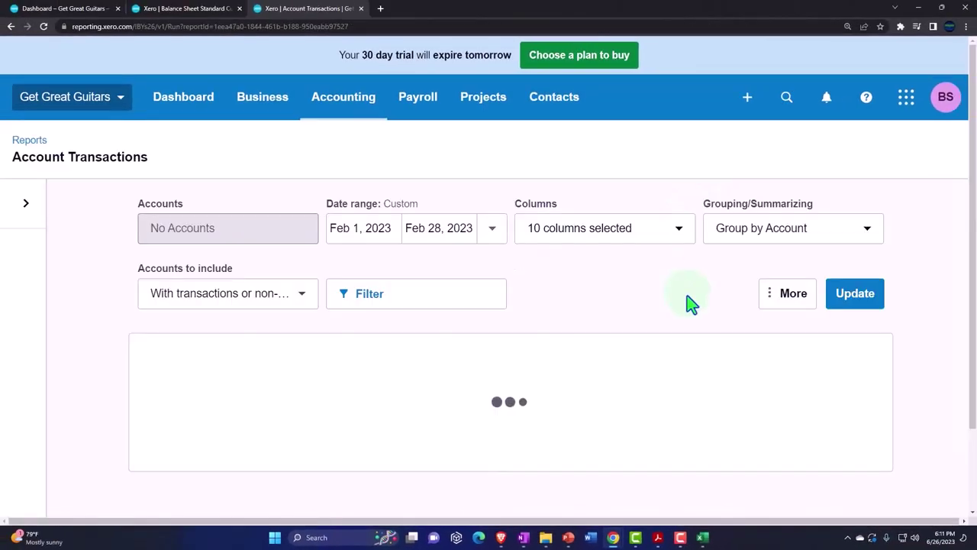
scroll(690, 304, down, 3)
scroll(691, 304, down, 1)
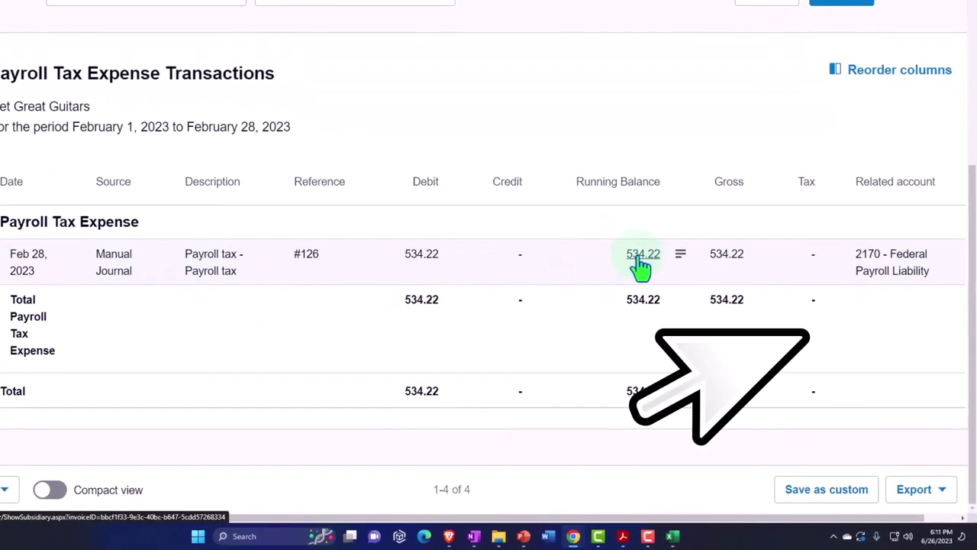
click(639, 259)
click(852, 195)
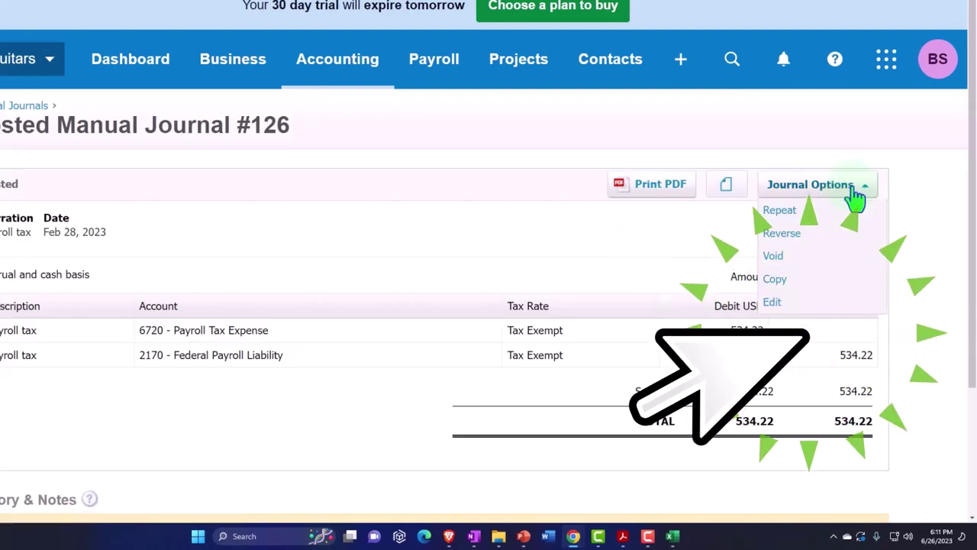
click(807, 309)
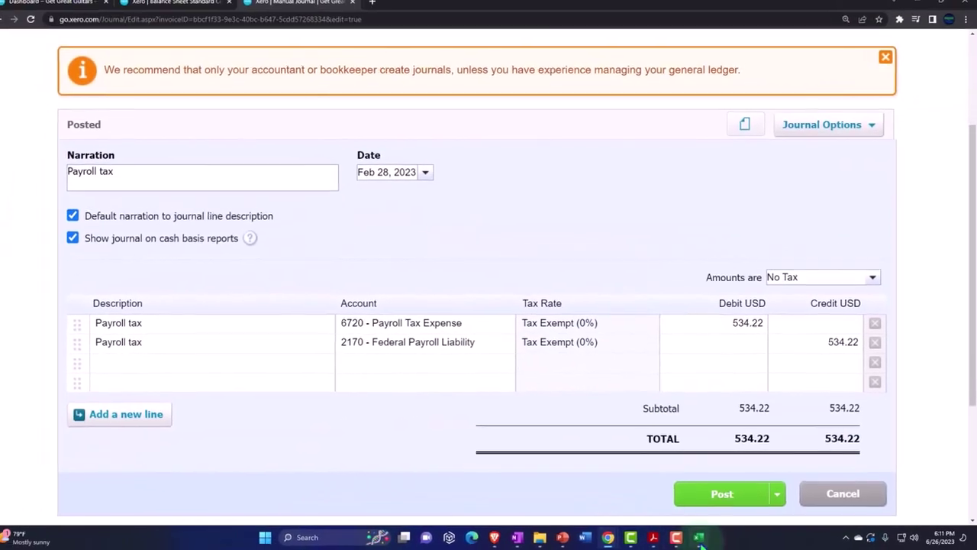
Step: Switch to Excel and check which cells the payroll taxes formula in J13 sums
click(683, 536)
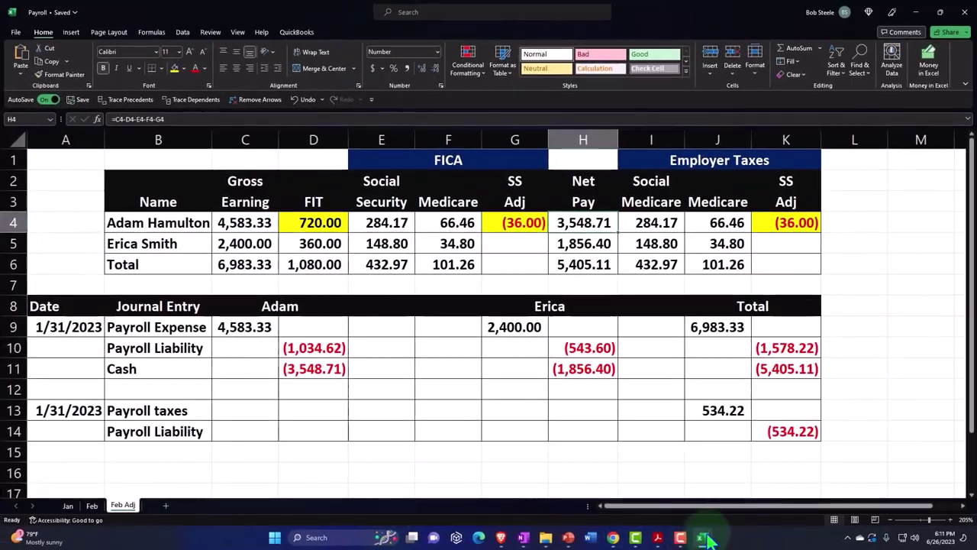
click(725, 411)
double_click(725, 412)
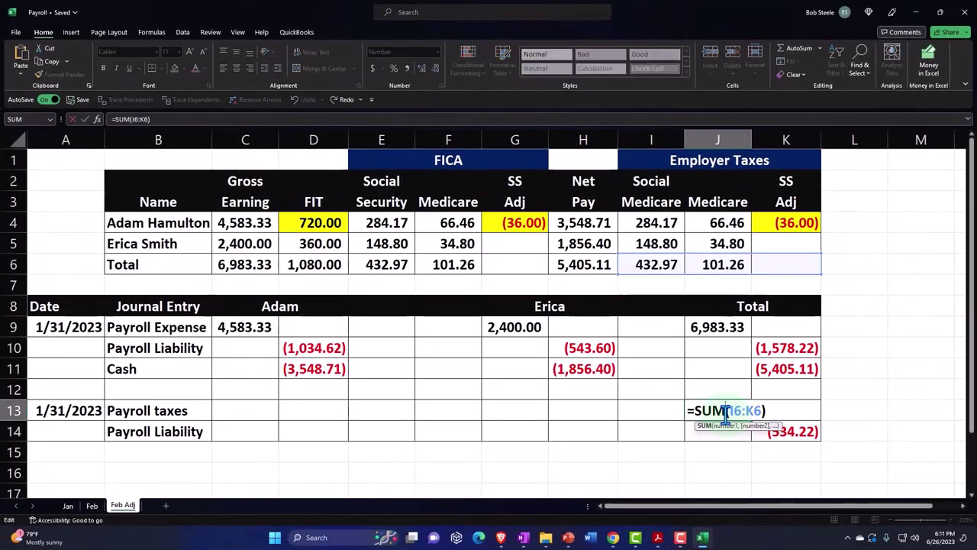
key(Return)
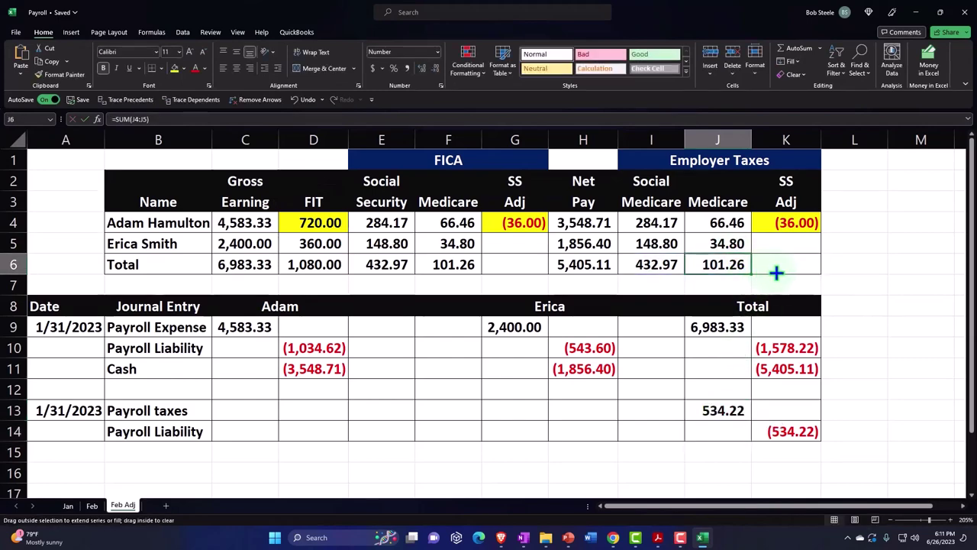
Step: Extend the Medicare total formula from J6 into the SS Adj total in K6 and recheck the J13 payroll taxes formula against I6:K6
drag(790, 270, 794, 269)
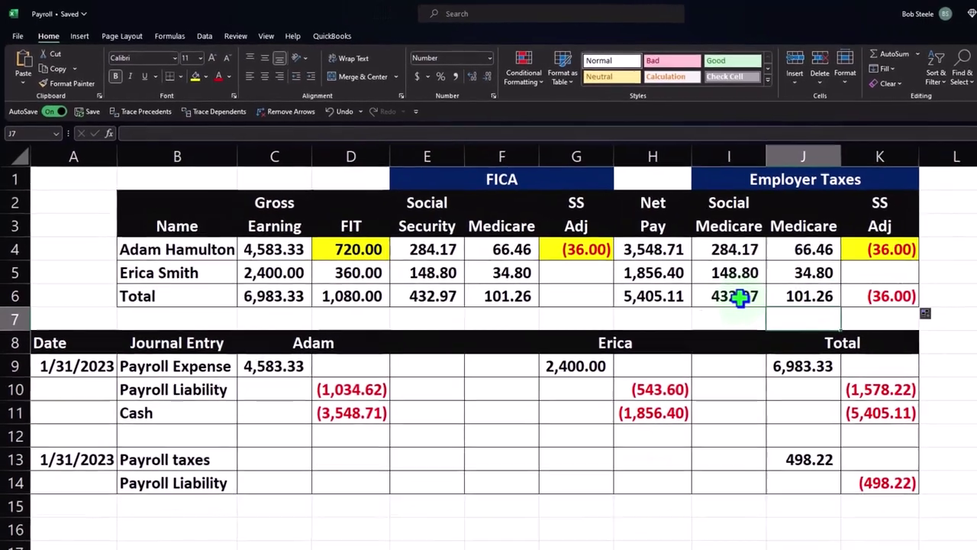
drag(651, 264, 765, 258)
drag(902, 305, 902, 305)
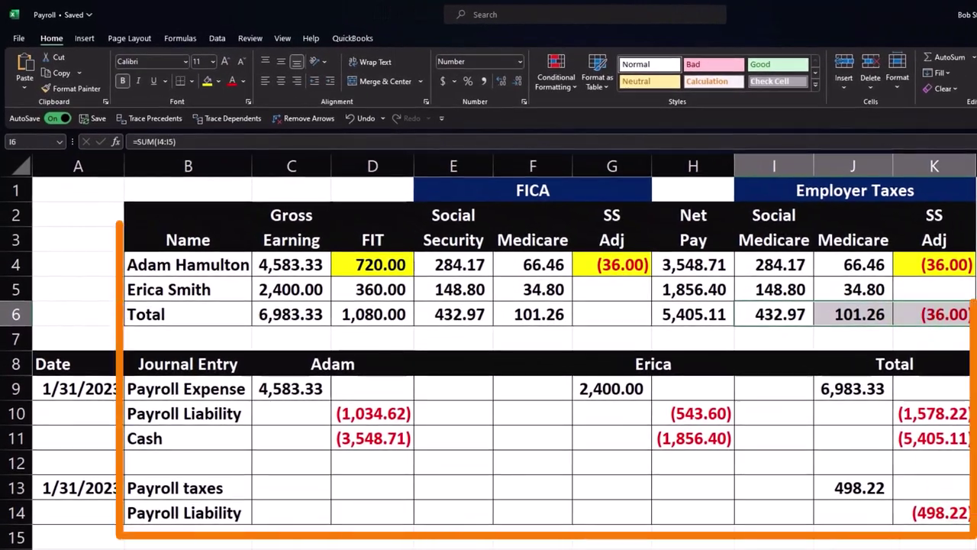
click(874, 521)
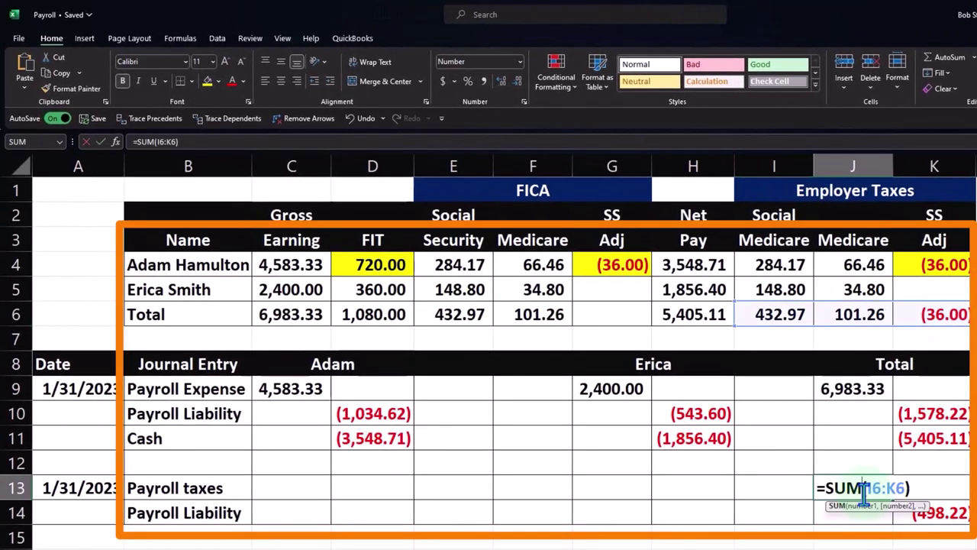
key(Return)
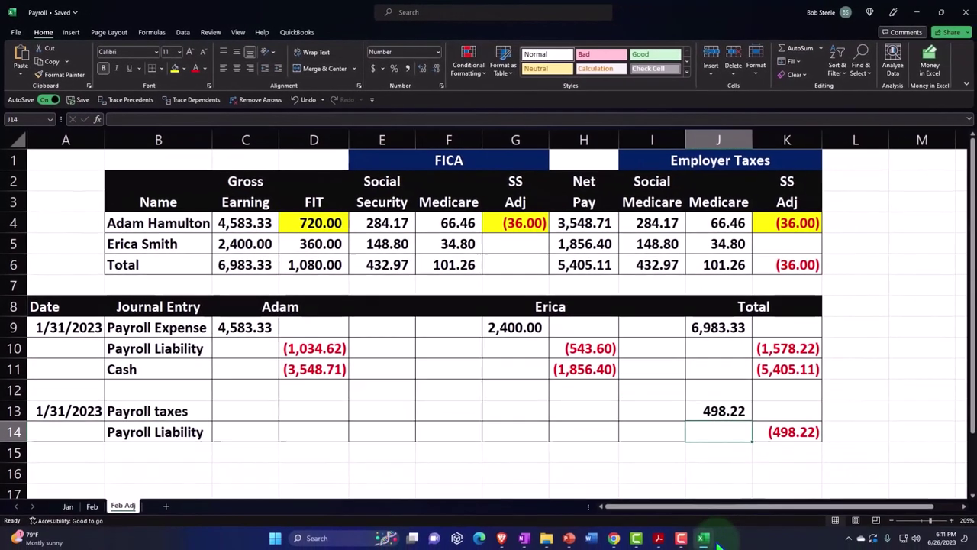
Step: Switch back to Xero and set the Payroll Tax Expense line's debit to 498.22
click(705, 538)
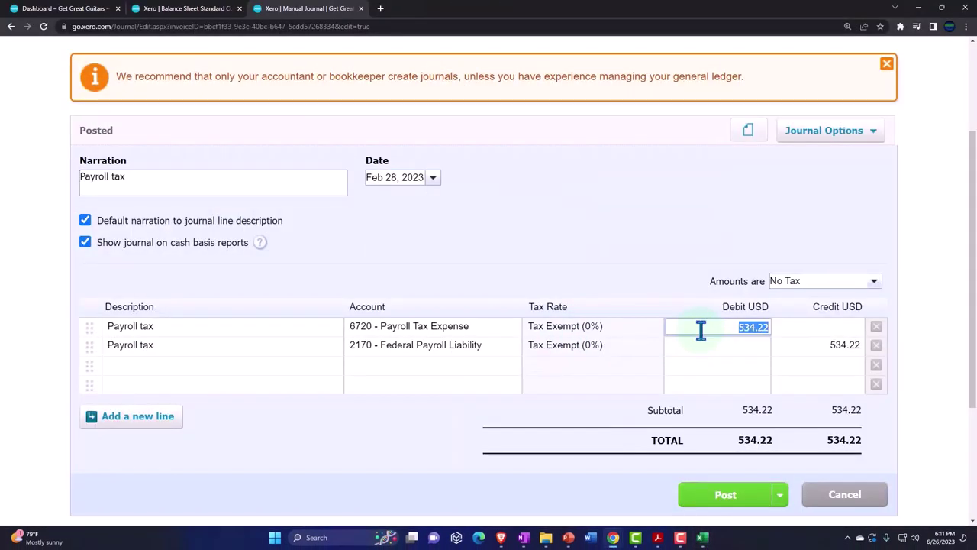
text(498.2)
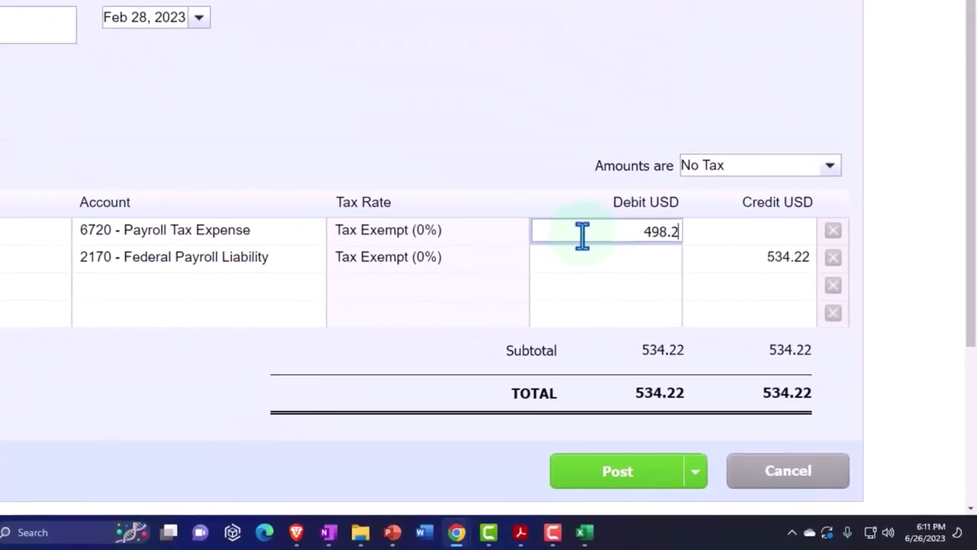
text(2)
key(Tab)
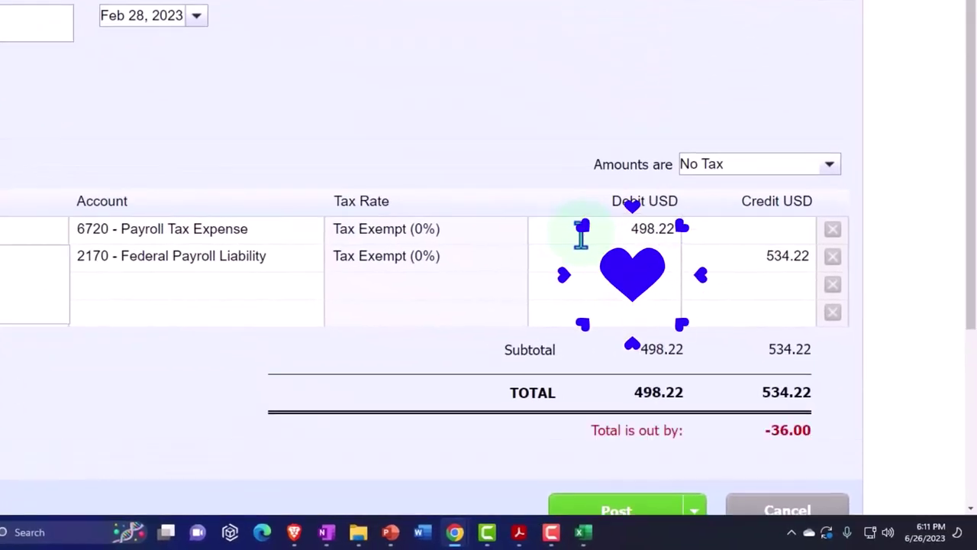
Step: Set the Federal Payroll Liability line's credit to 498.22 and post the payroll tax journal
key(Tab)
key(Tab)
key(Tab)
key(Tab)
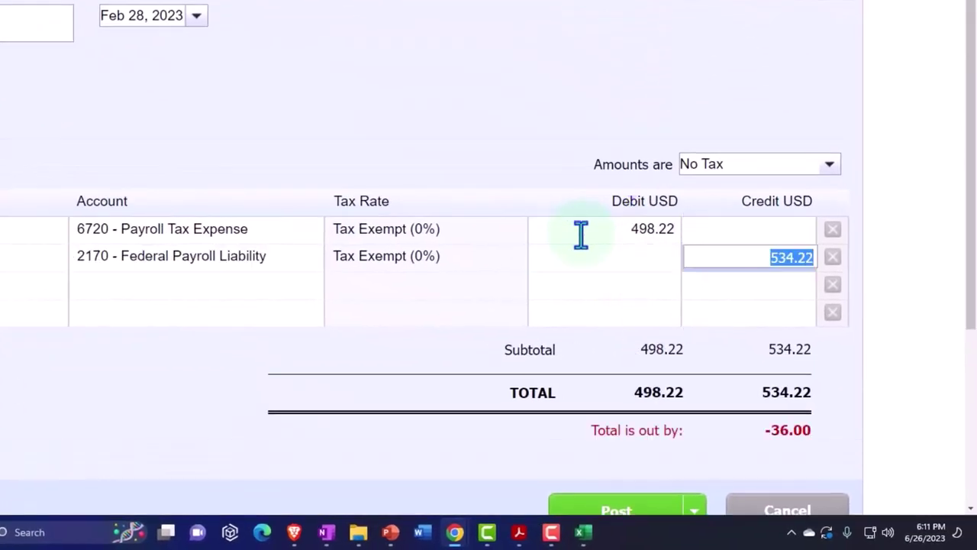
text(498.2)
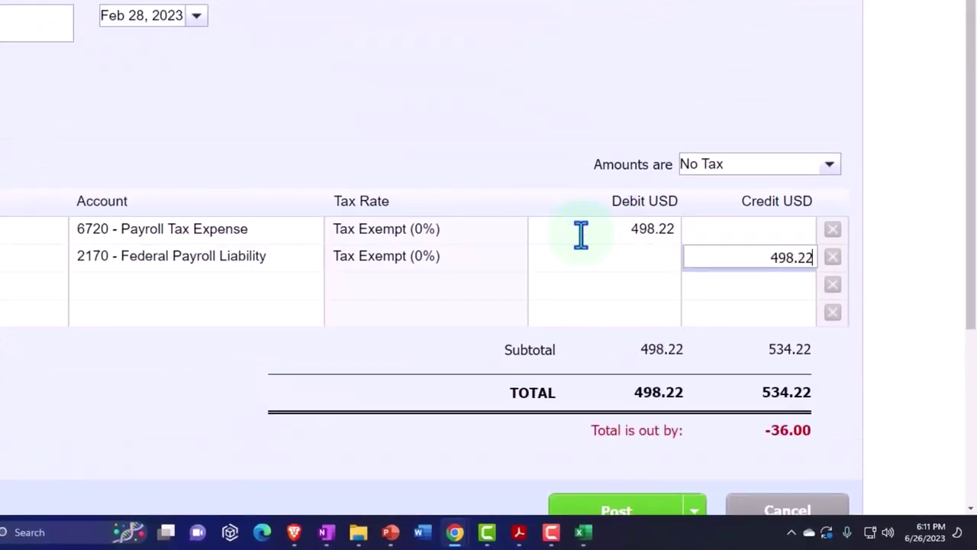
text(2)
key(Tab)
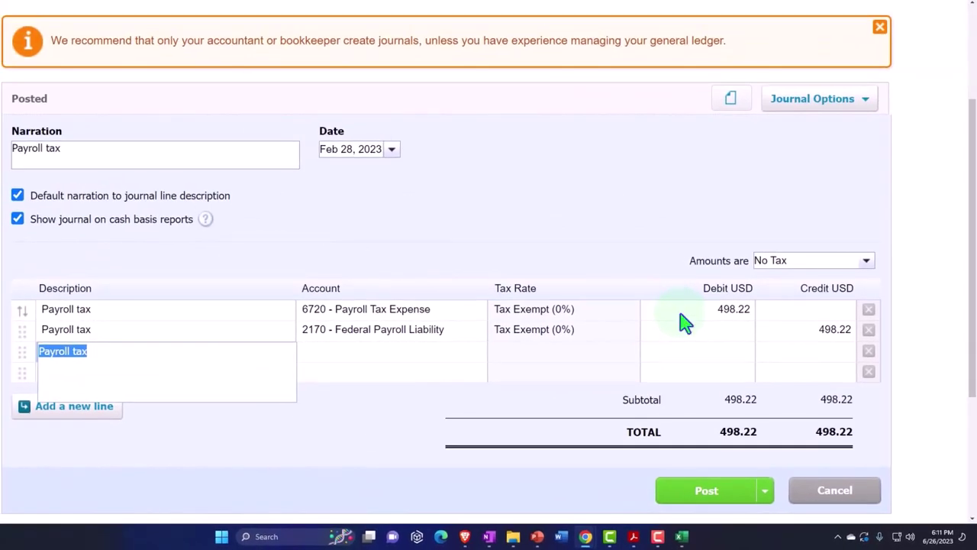
scroll(690, 367, down, 1)
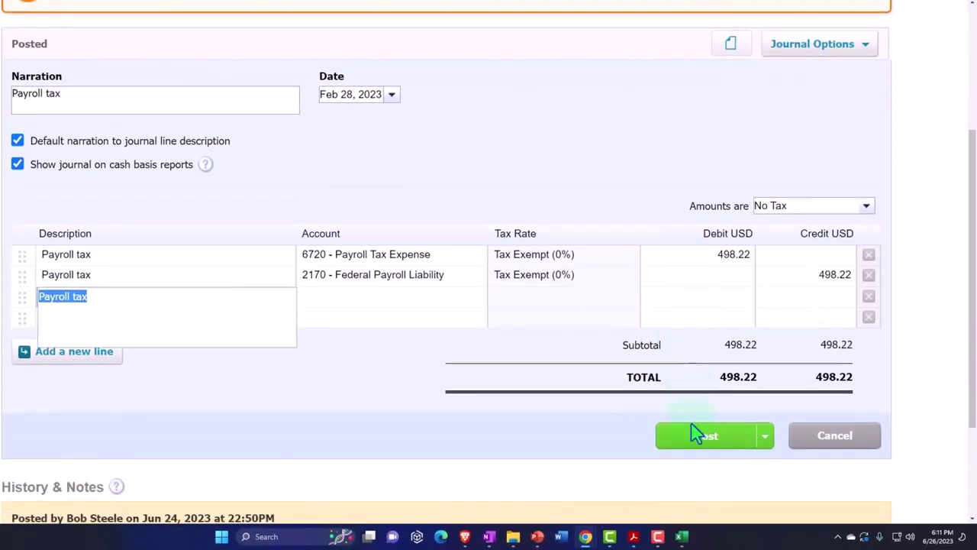
click(695, 450)
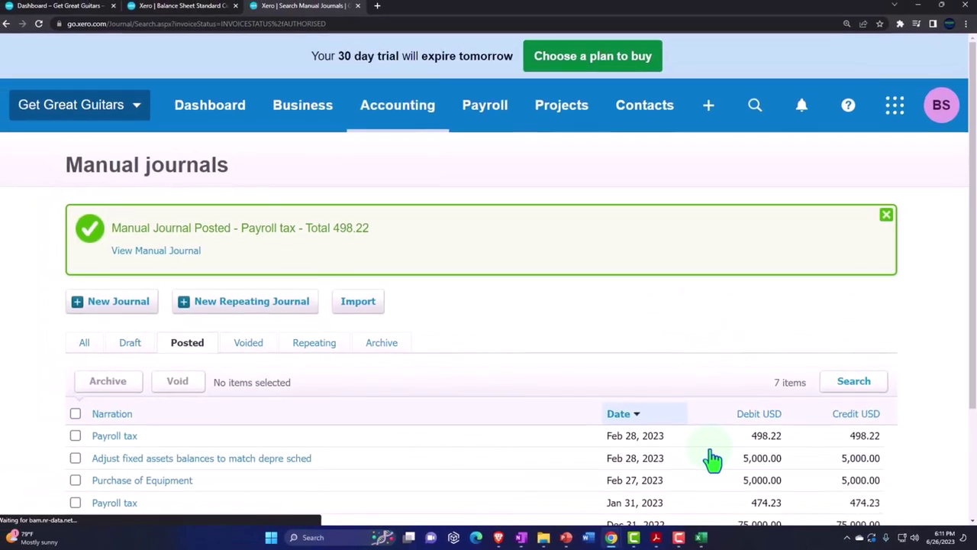
Step: Open the Comparative Income Statement report from the accounting reports
click(407, 126)
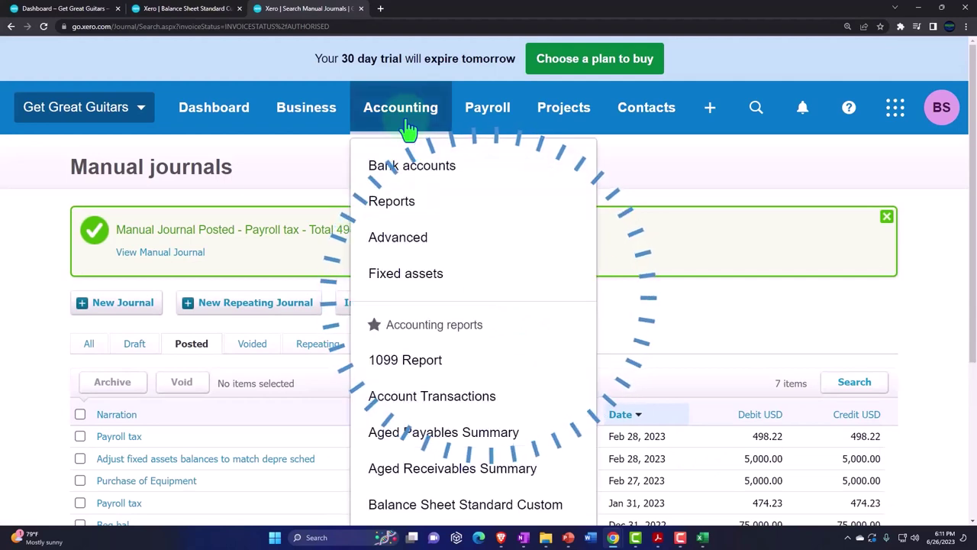
scroll(434, 236, down, 3)
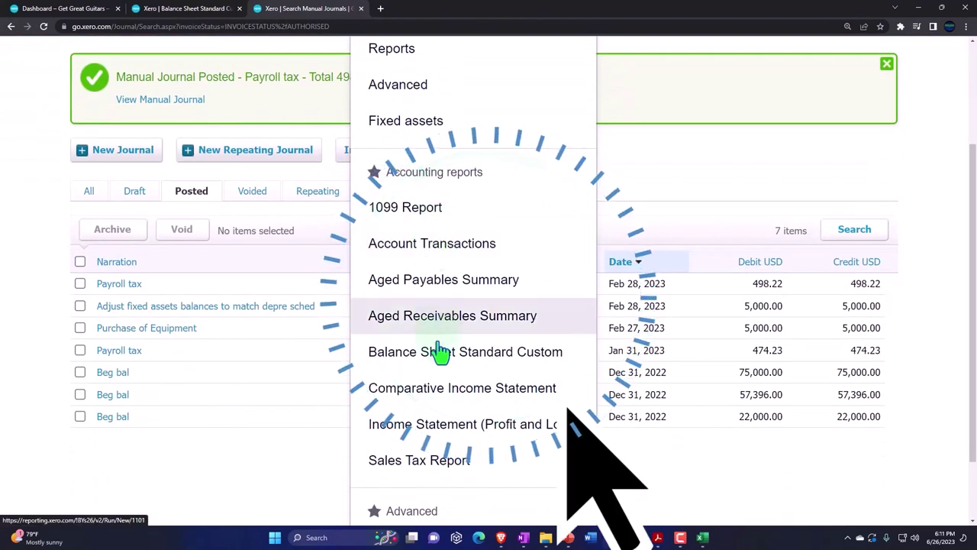
click(439, 404)
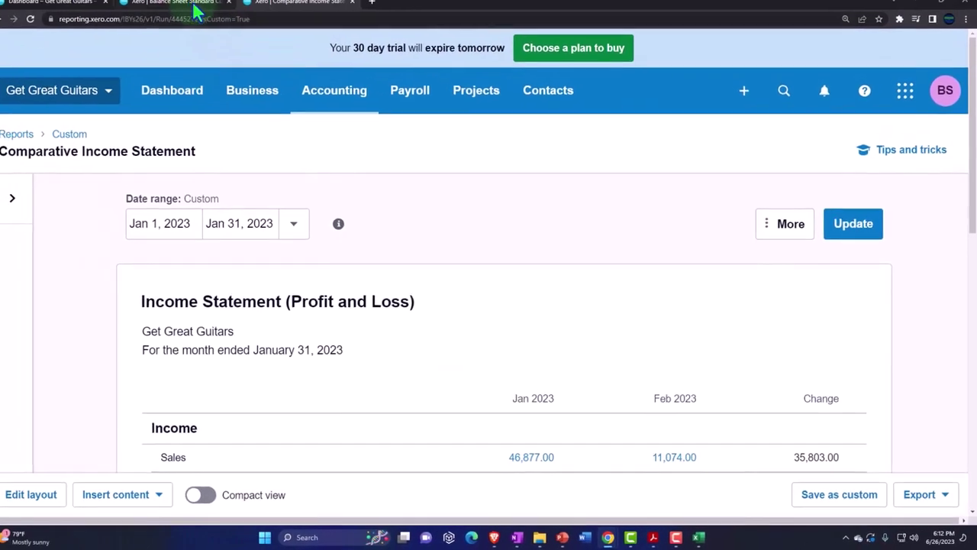
Step: Return to the open Balance Sheet report and check the Federal Payroll Liability balance under Current Liabilities
click(200, 11)
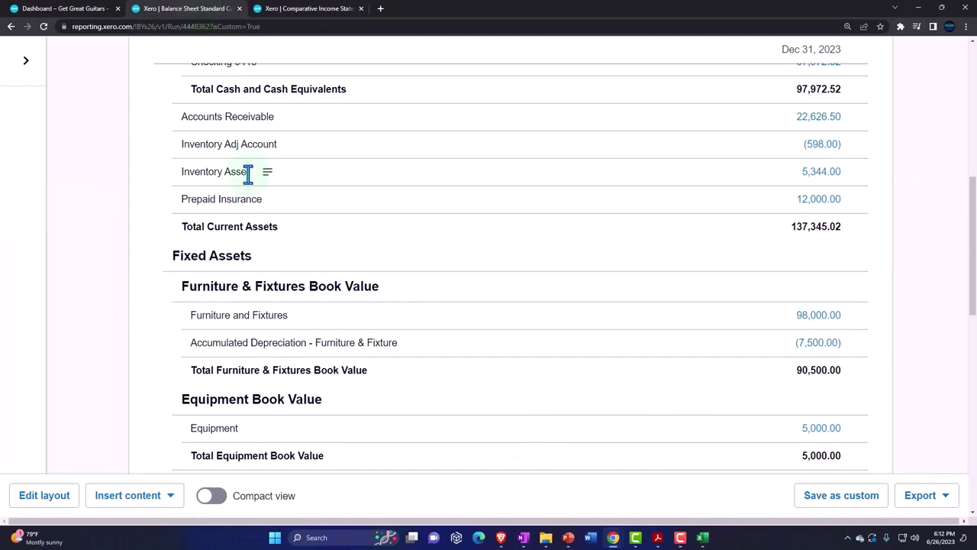
scroll(249, 174, down, 1)
scroll(248, 174, down, 4)
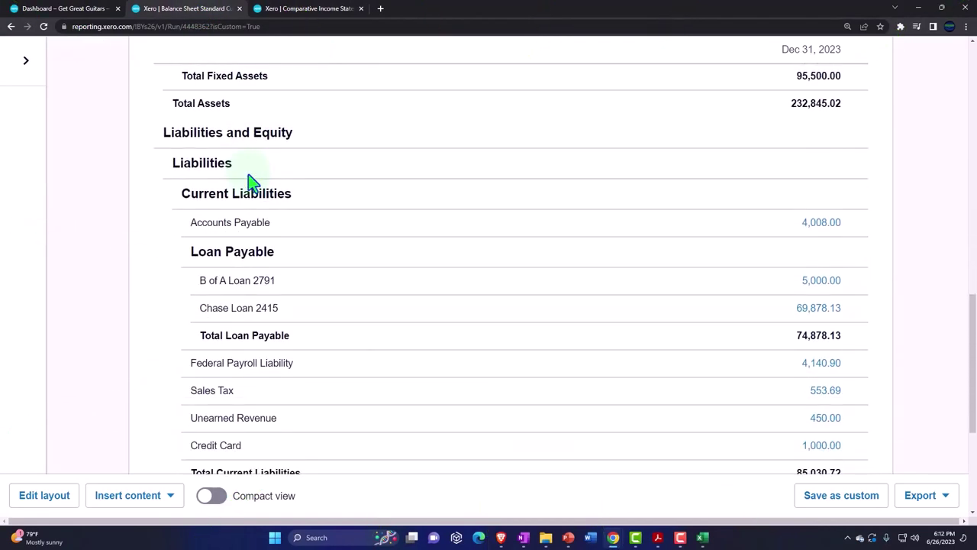
scroll(252, 183, down, 1)
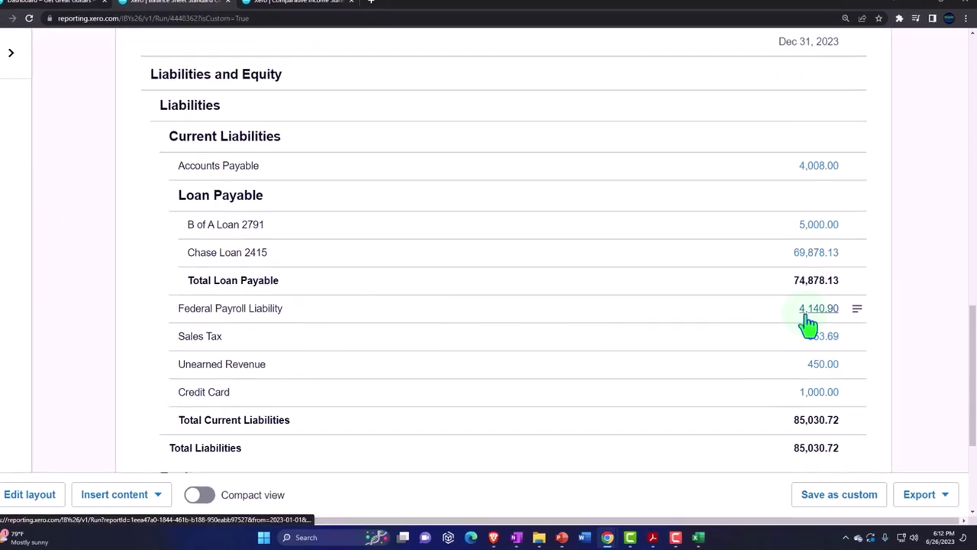
click(787, 294)
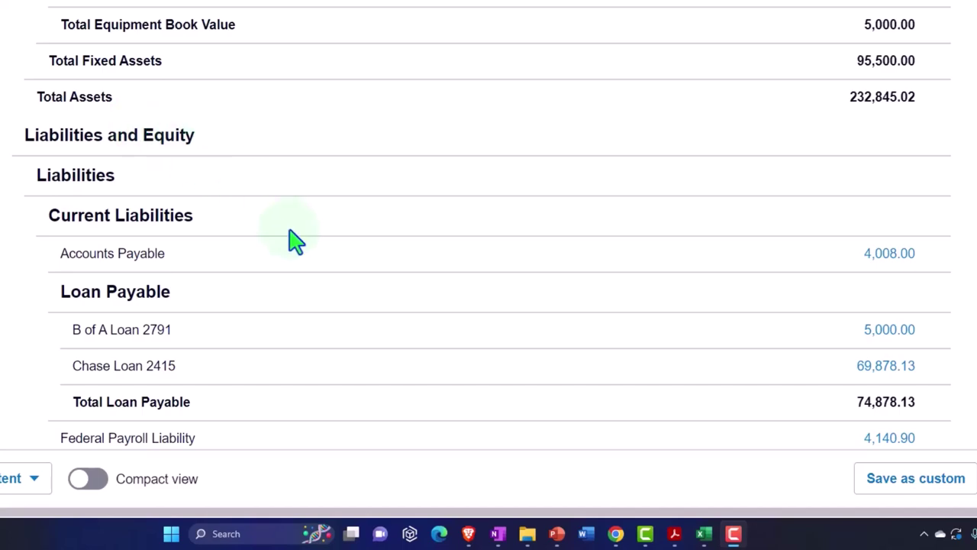
Step: Switch to Excel and check the Feb Adj sheet's cash entry in D11 and payroll taxes entry in J13
click(703, 532)
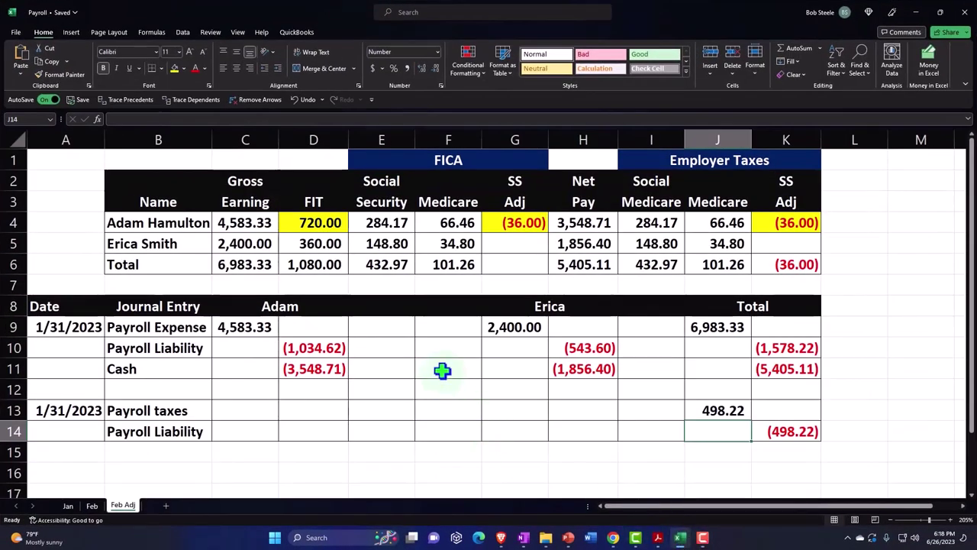
click(442, 370)
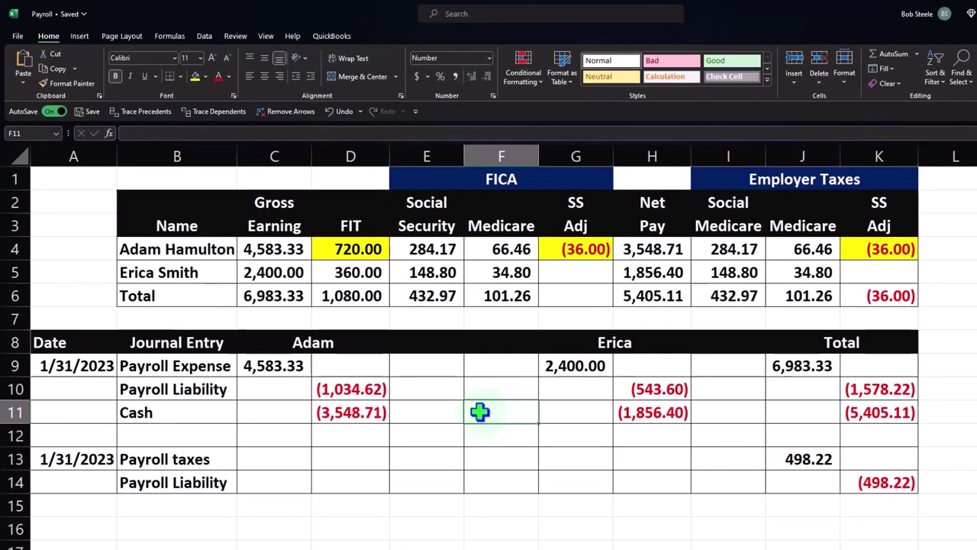
click(347, 410)
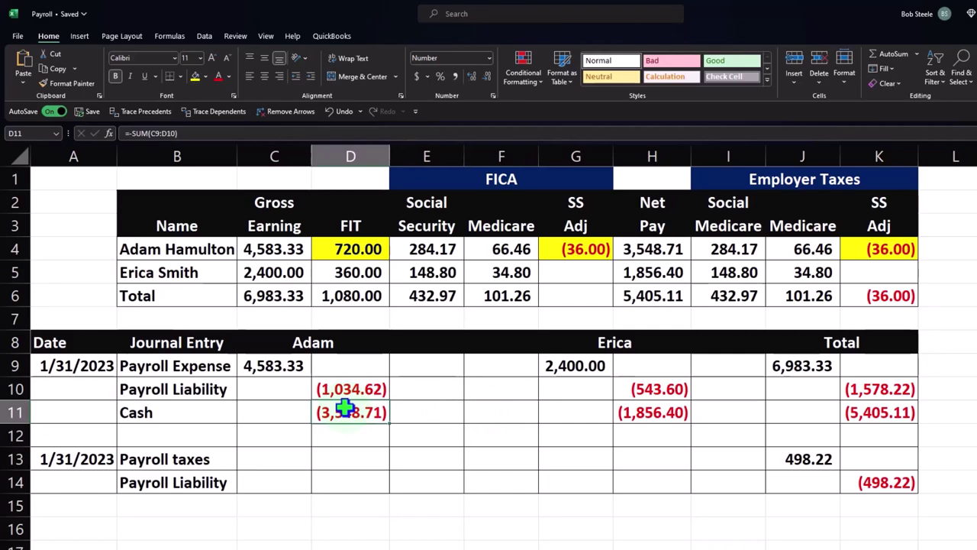
click(346, 410)
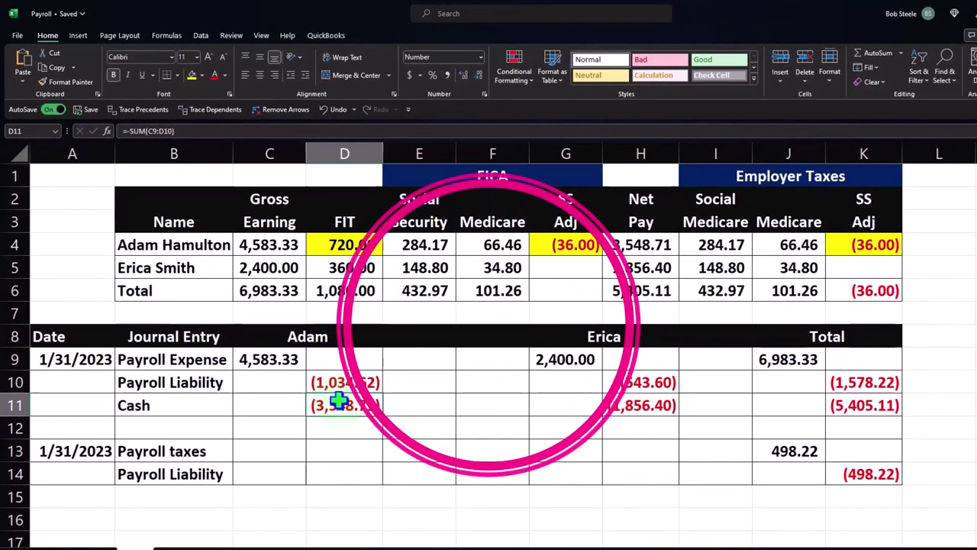
click(767, 450)
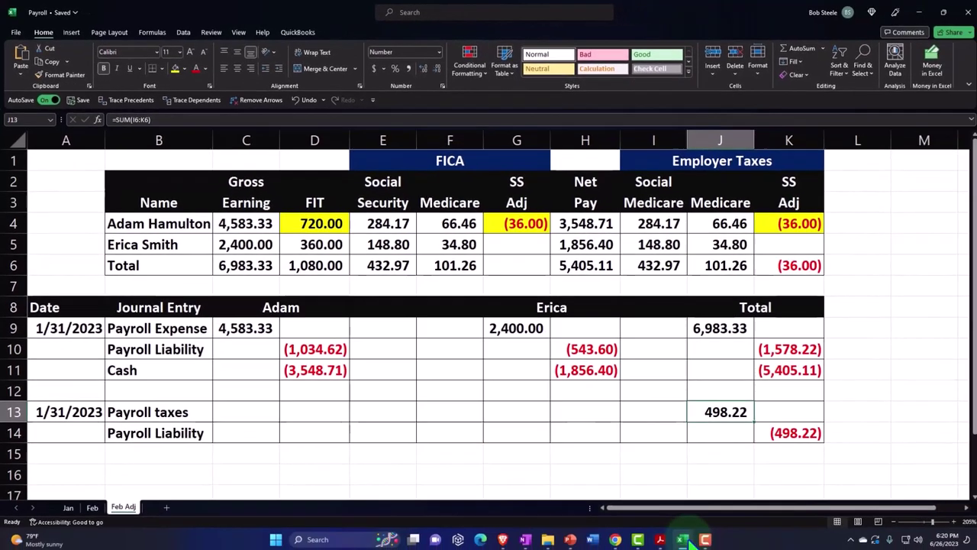
Step: Switch back to Xero and start a new Spend Money transaction from the dashboard
click(682, 539)
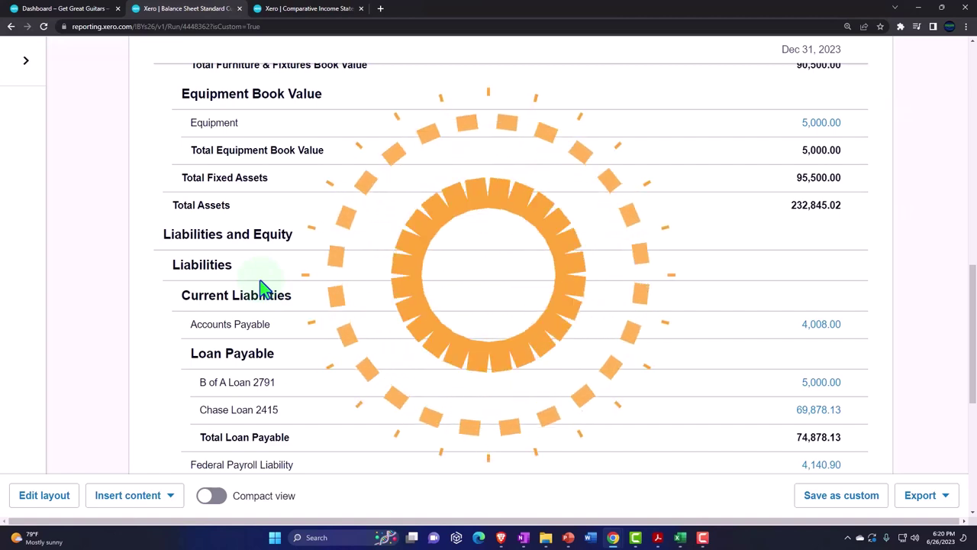
click(73, 9)
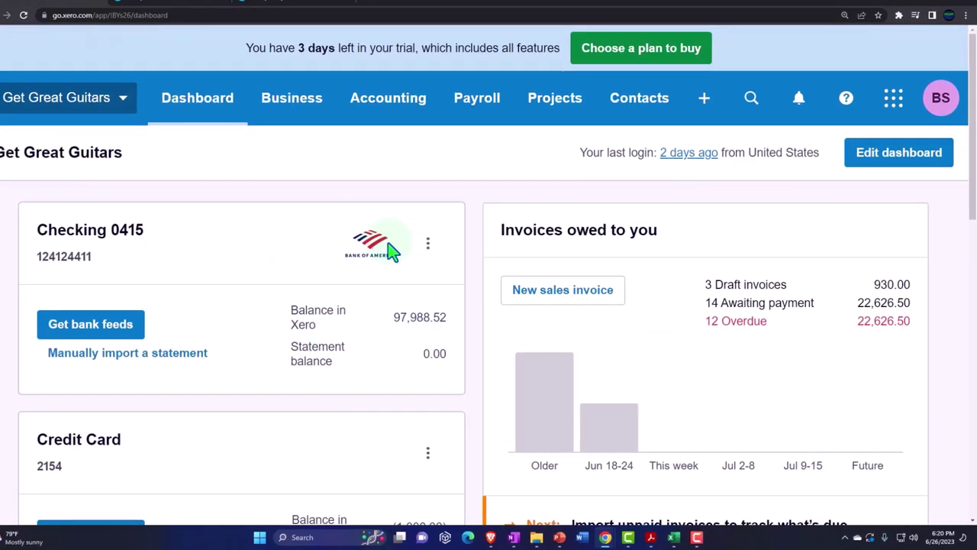
key(ctrl+minus)
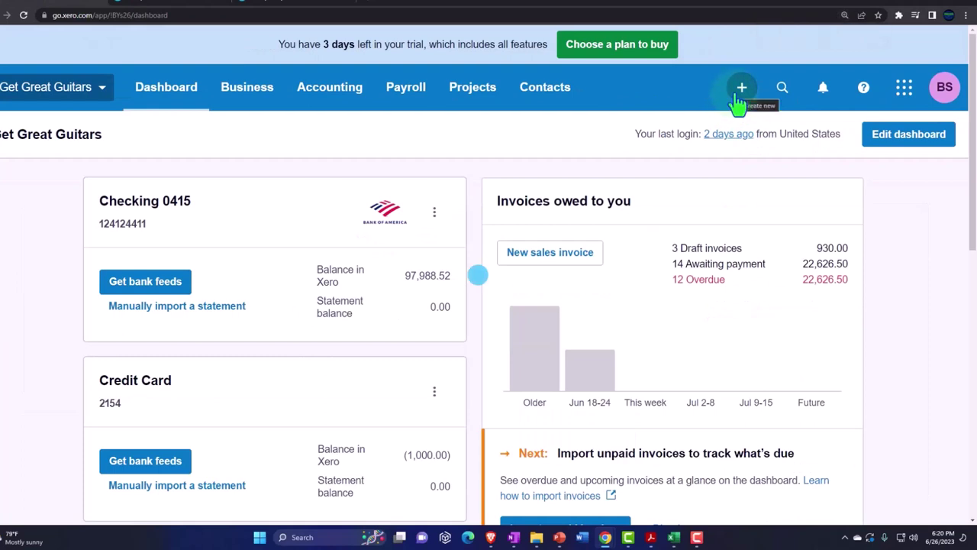
click(740, 90)
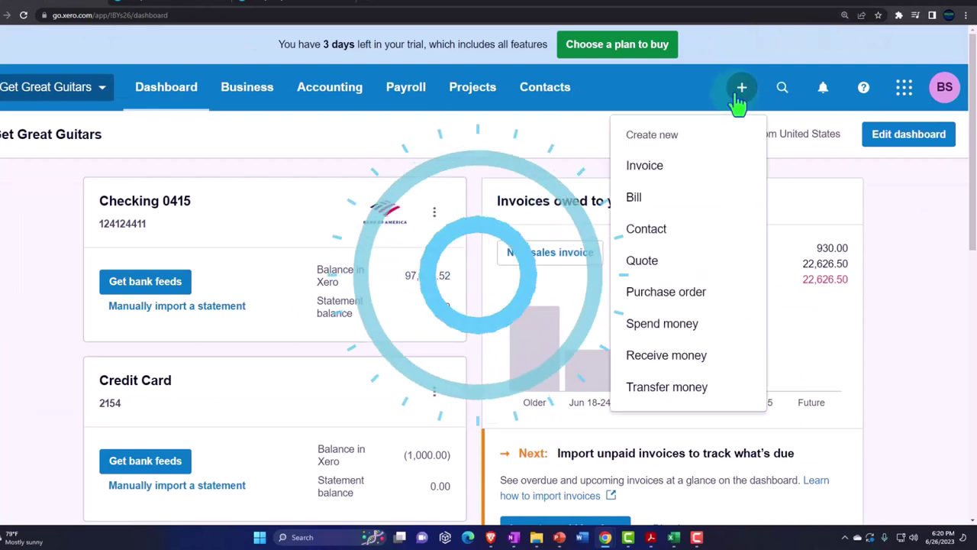
click(685, 329)
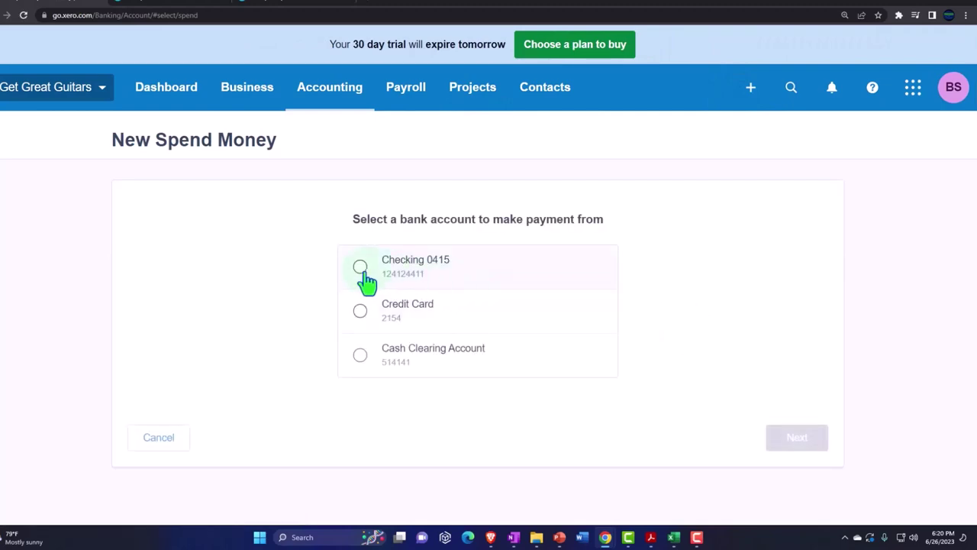
Step: Open the Federal Payroll Liability transactions from the Balance Sheet and examine the January and February entries and running balance
click(176, 5)
scroll(211, 305, down, 2)
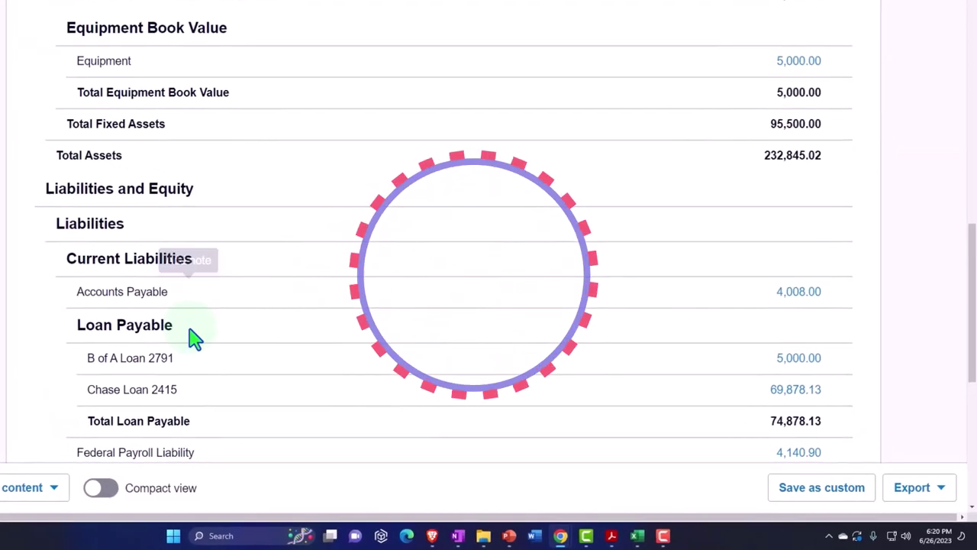
scroll(196, 335, down, 3)
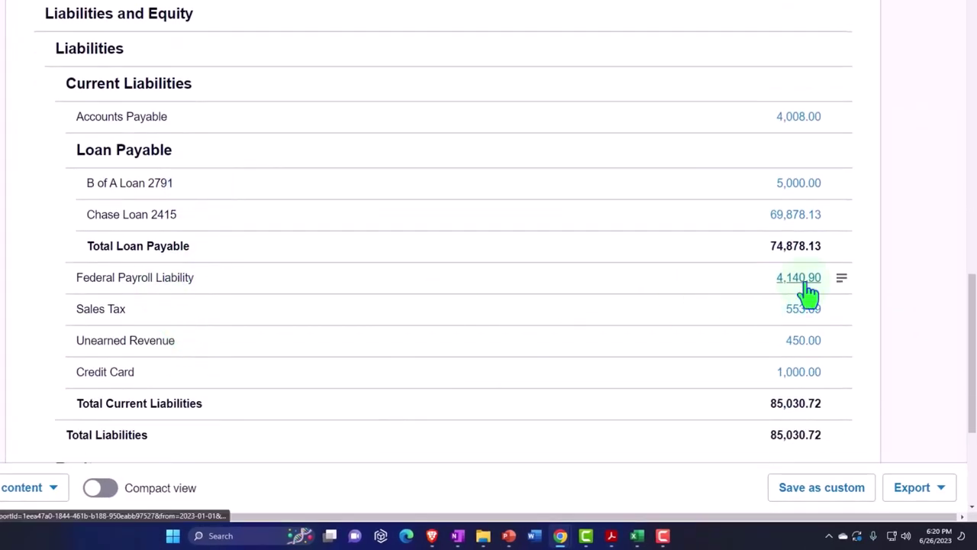
click(800, 280)
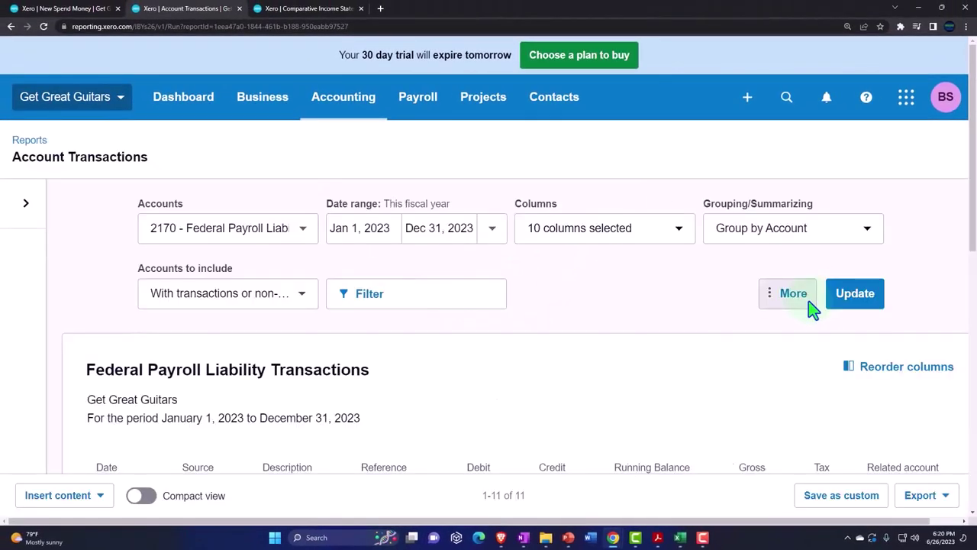
scroll(811, 309, down, 3)
scroll(811, 309, down, 5)
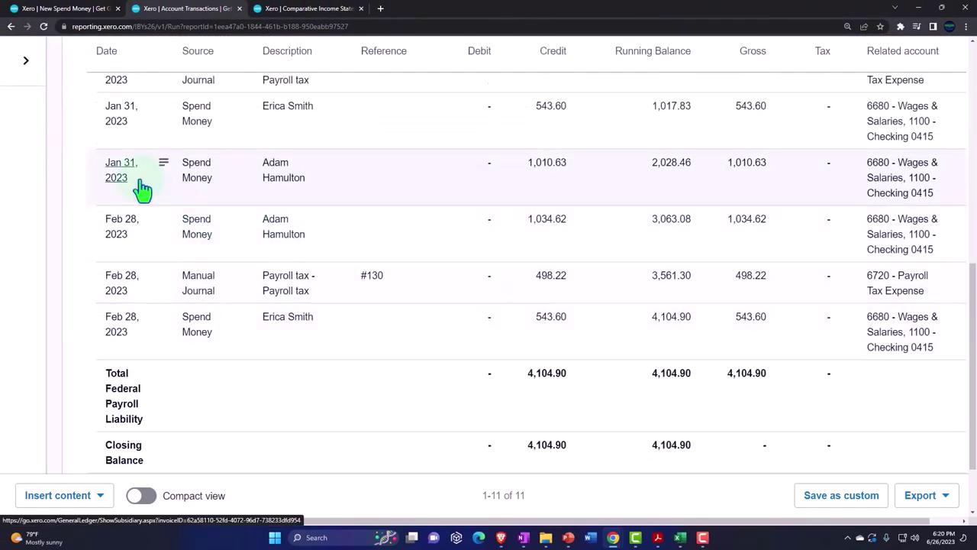
key(ctrl+minus)
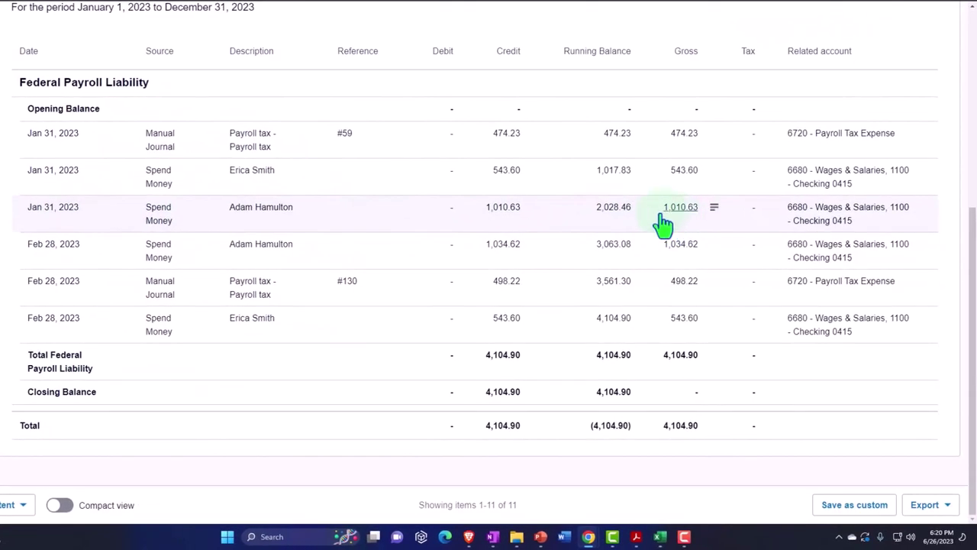
click(615, 219)
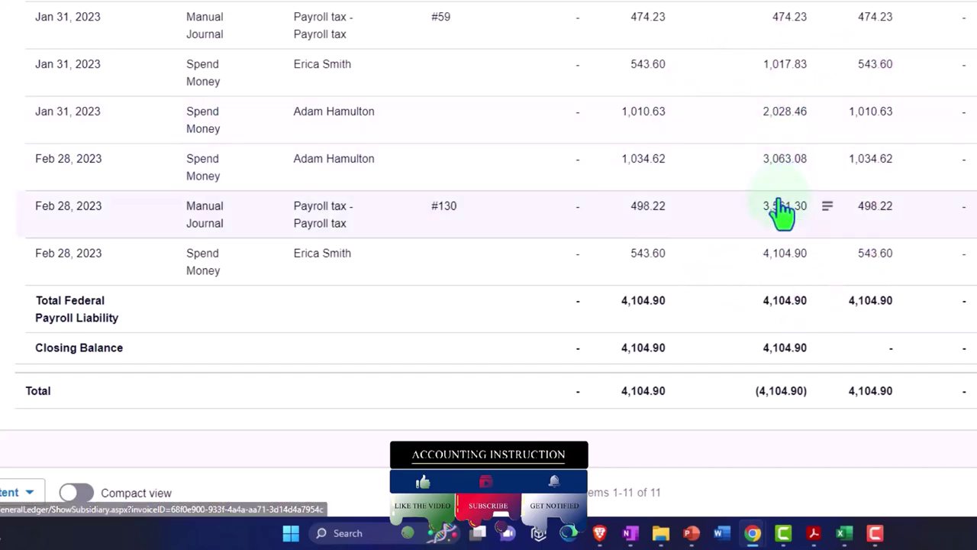
scroll(786, 271, up, 4)
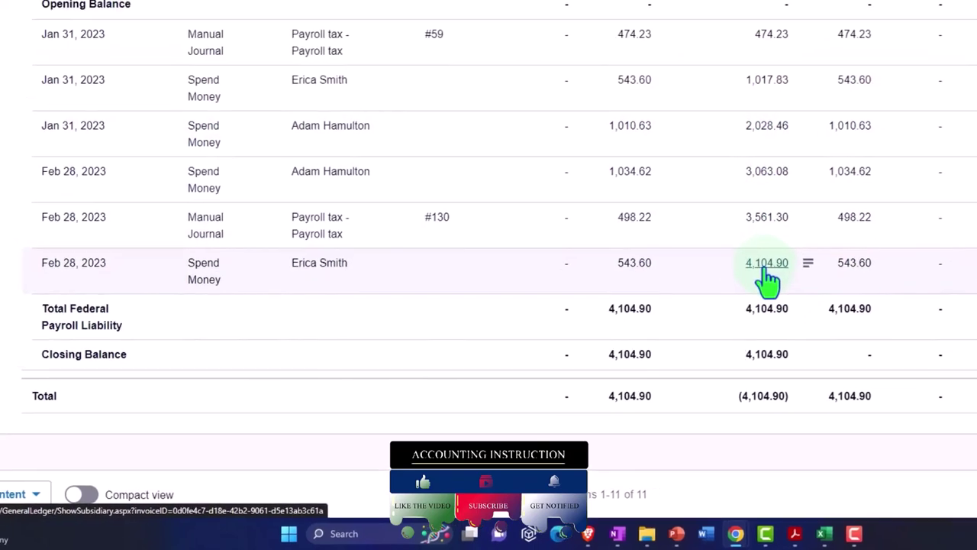
Step: Return to the new Spend Money transaction, choose Checking 0415 as the paying account, and enter IRS as the new payee
click(77, 9)
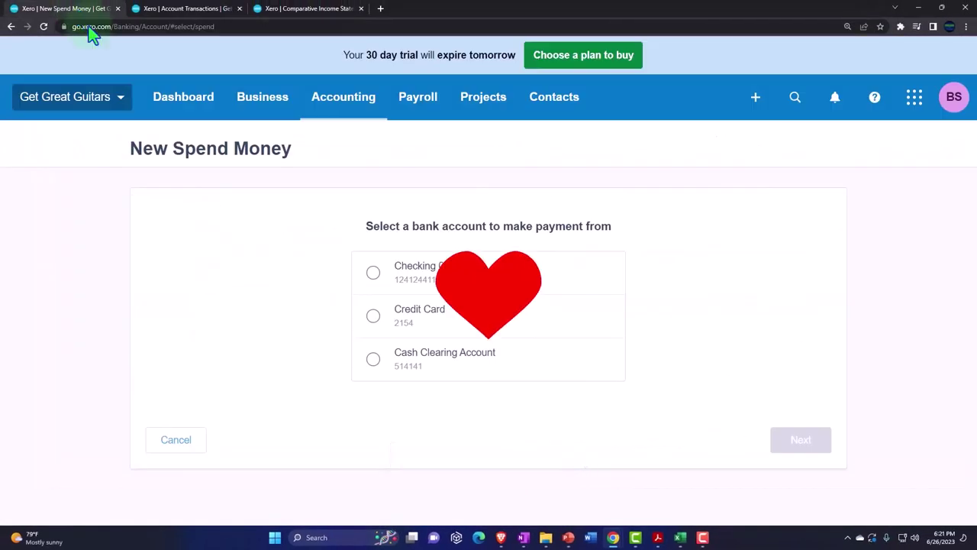
click(378, 286)
click(801, 444)
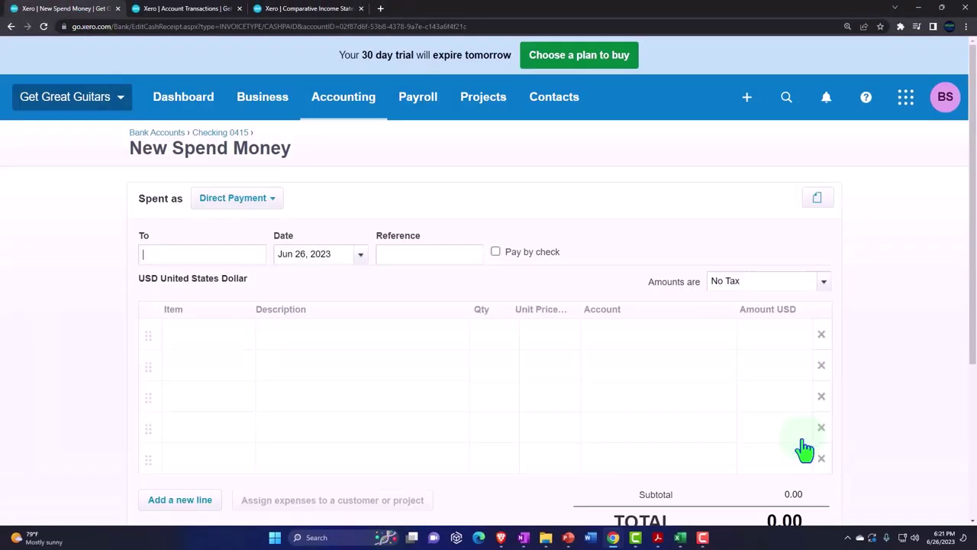
click(164, 258)
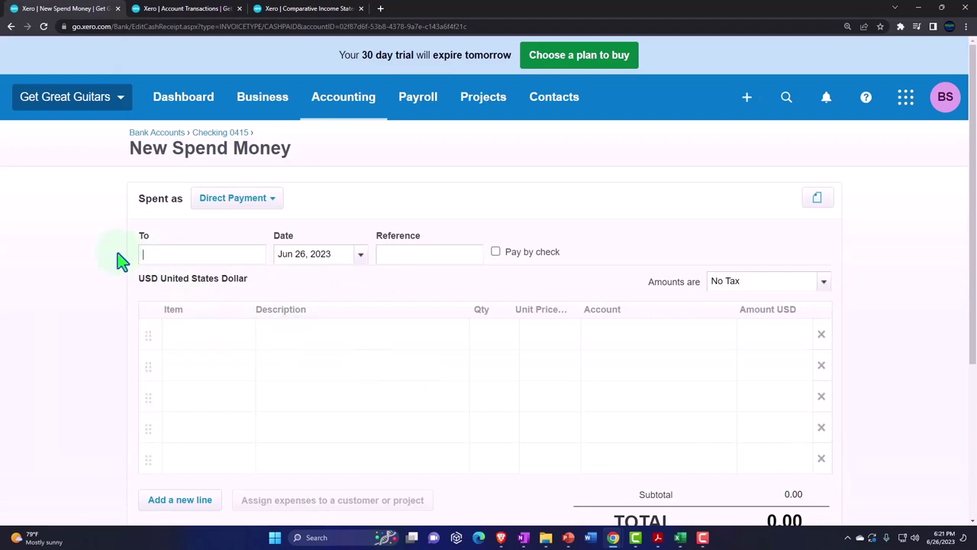
text(IRS)
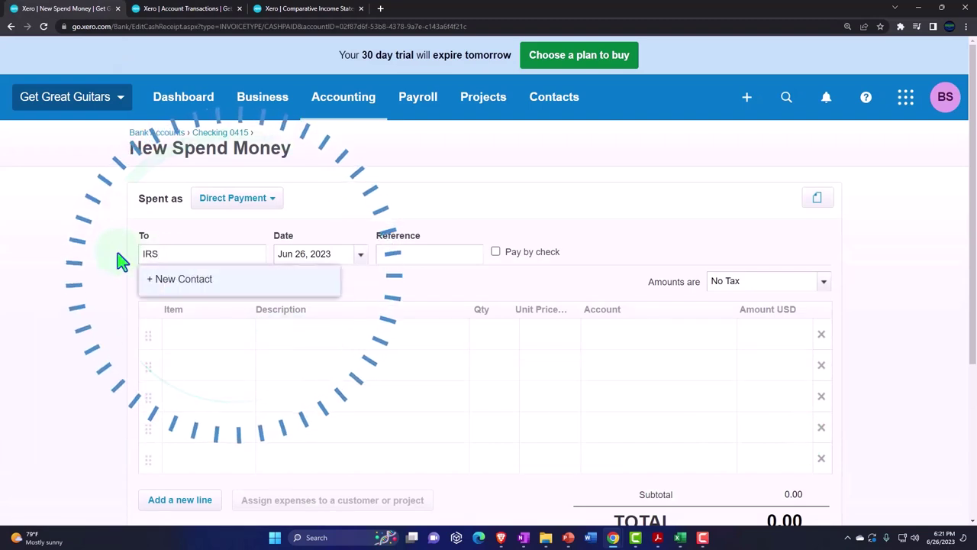
key(Tab)
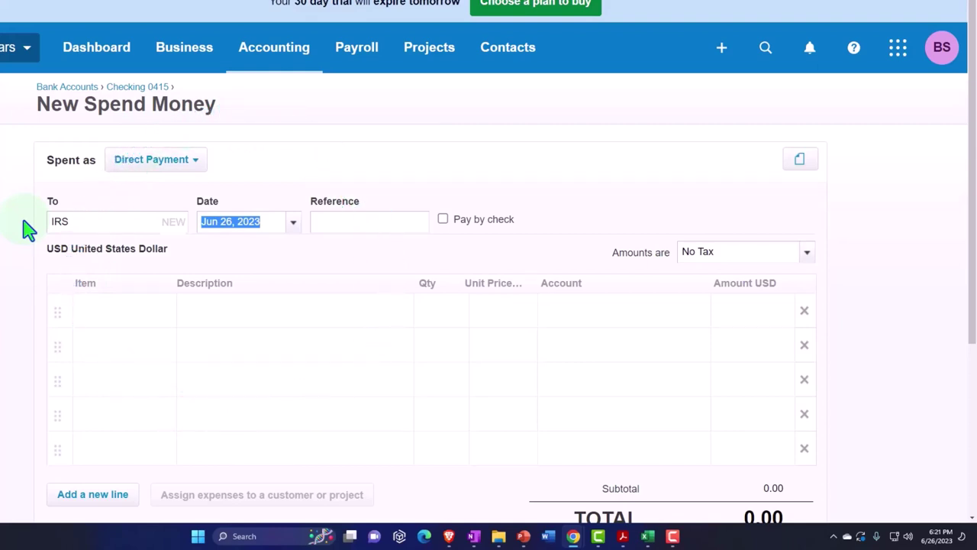
Step: Try to set the payment date to 022823, and mark the transaction as paid by check
text(0228)
text(23)
key(Tab)
key(Tab)
key(Tab)
key(Tab)
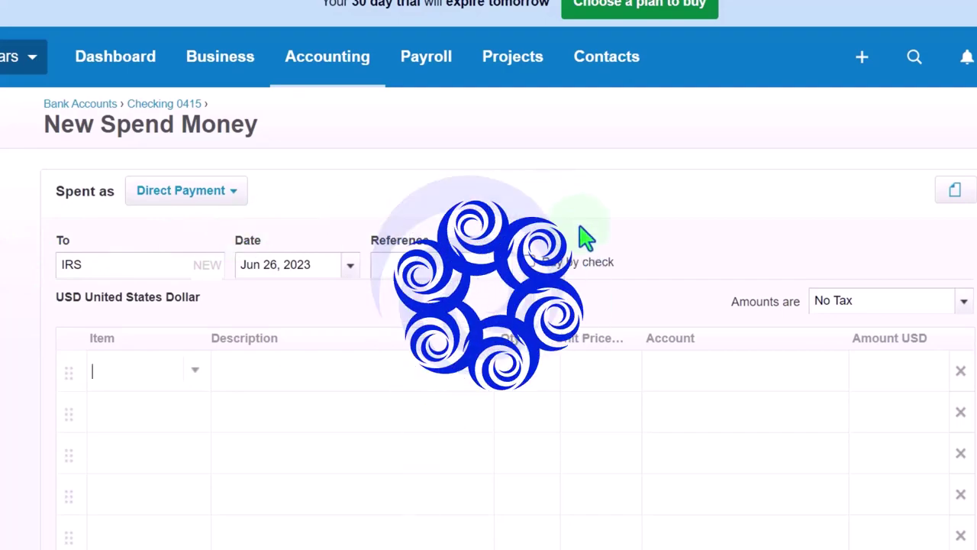
click(528, 262)
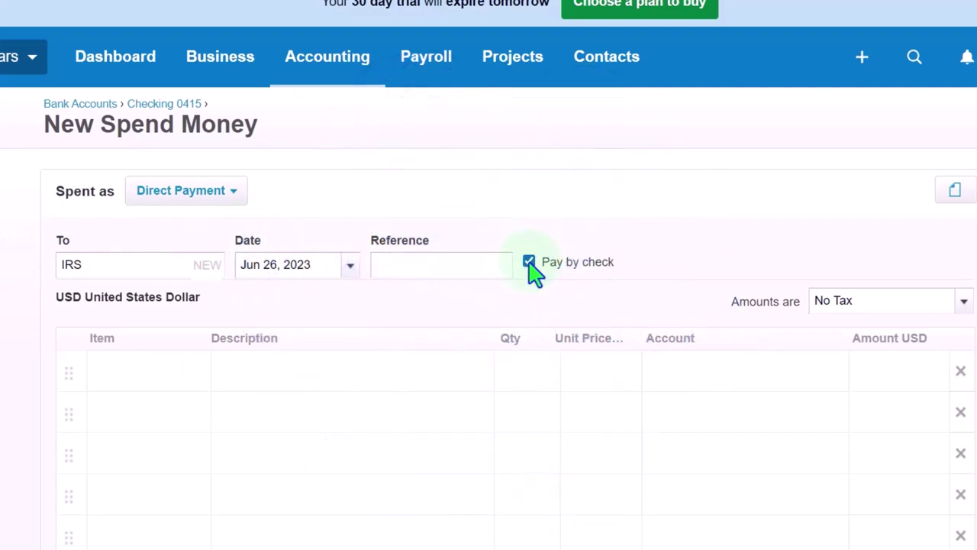
Step: Enter a quantity of 1 and a unit price of 1,080 on the first line of the IRS payment
click(261, 372)
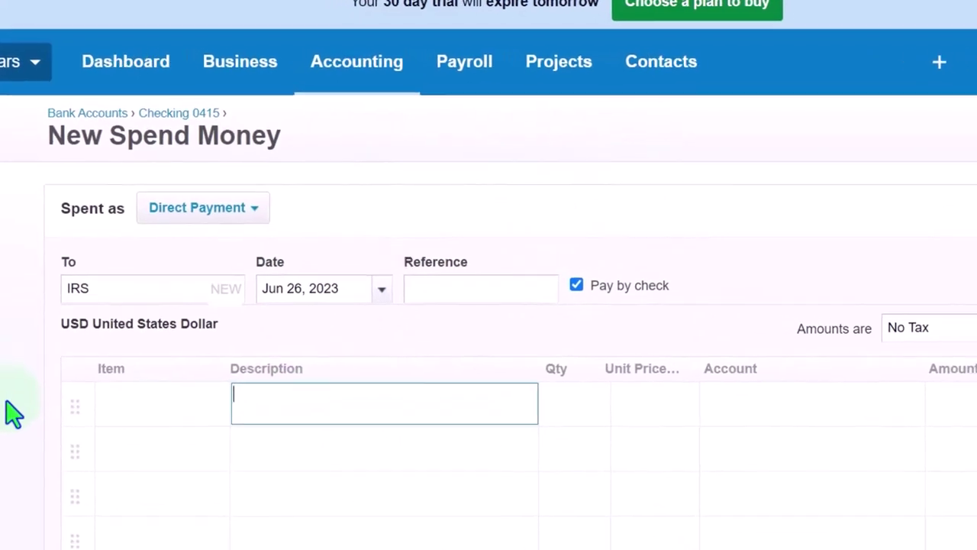
text(payr)
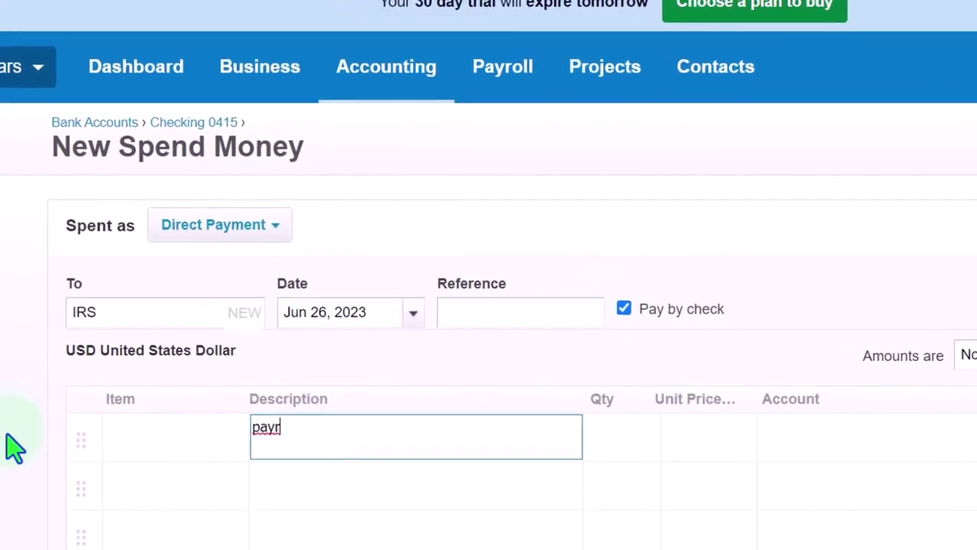
key(Tab)
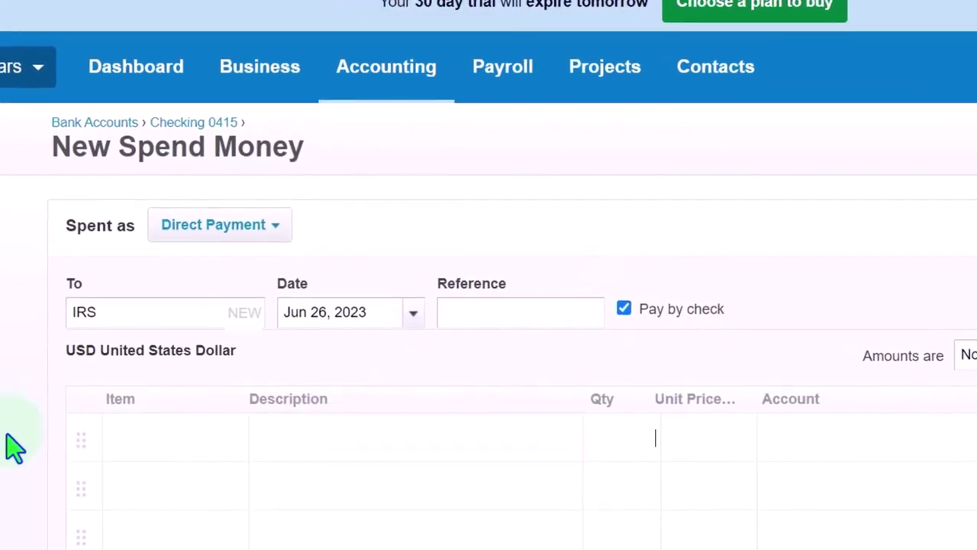
text(1)
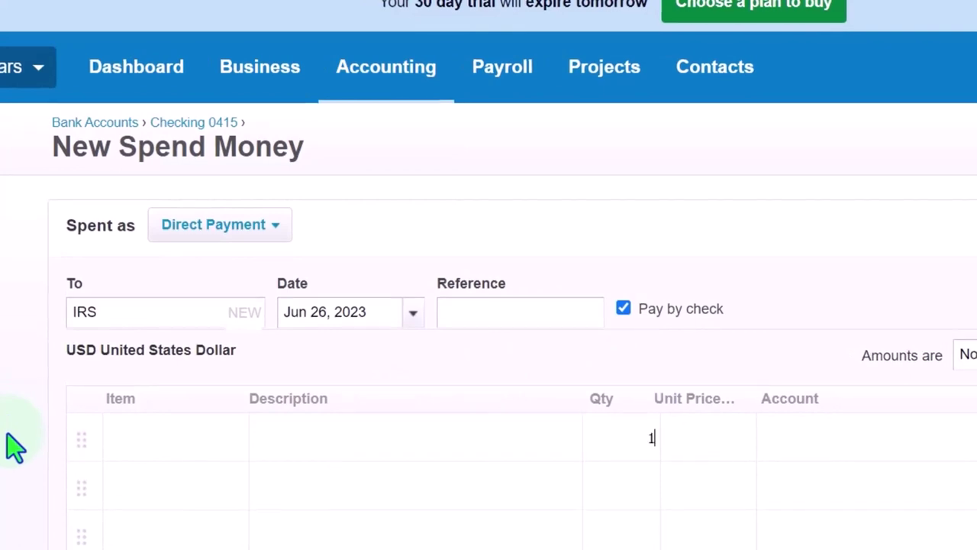
key(Tab)
text(1,08)
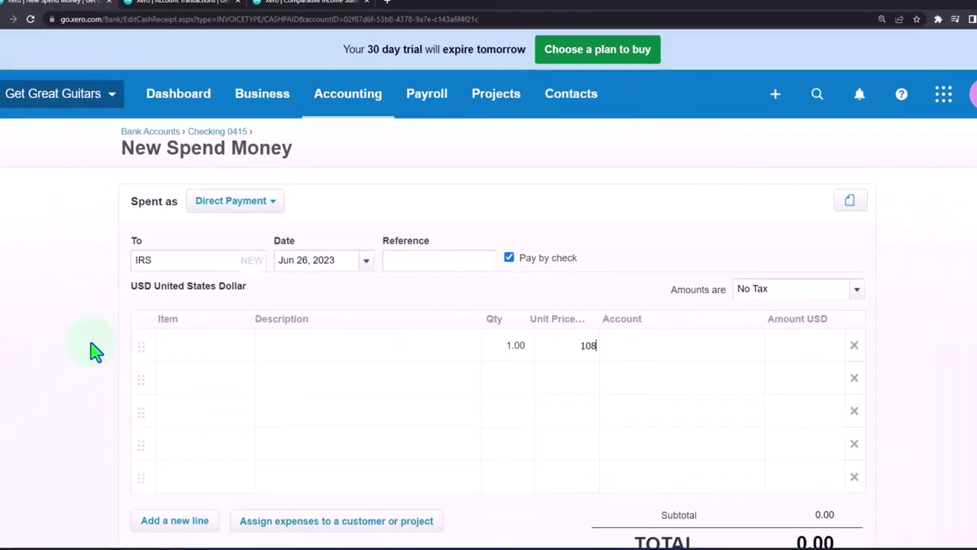
text(0)
key(Tab)
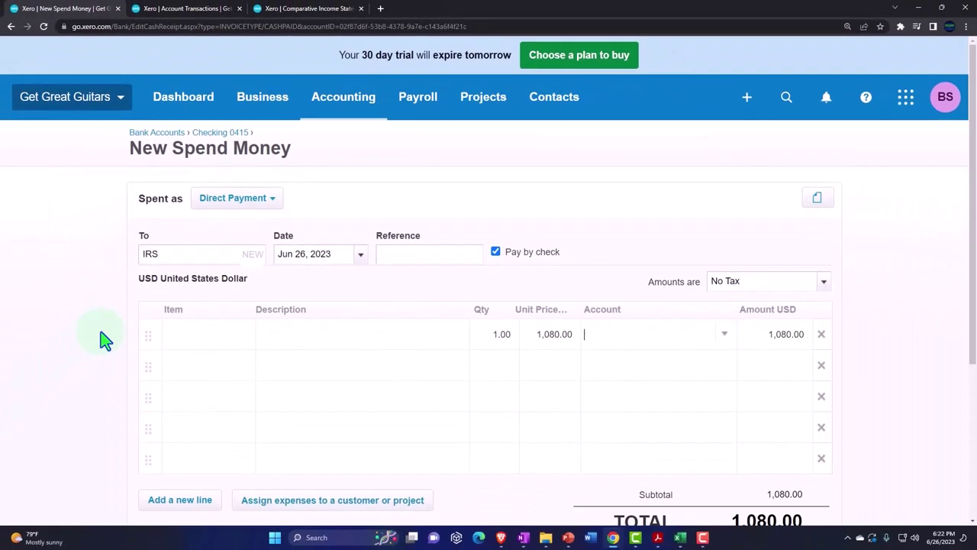
Step: Assign the 1,080 payment line to account 2170 - Federal Payroll Liability
text(payro)
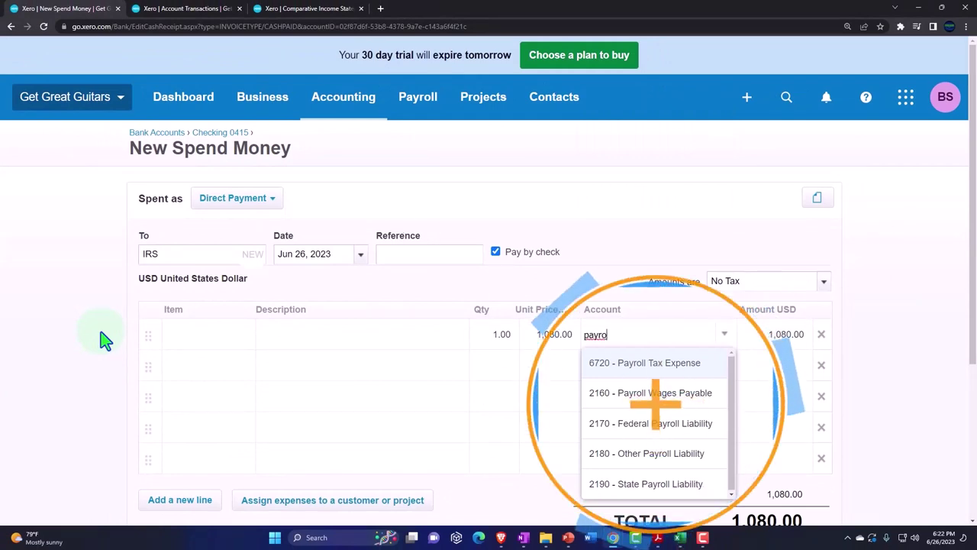
key(Down)
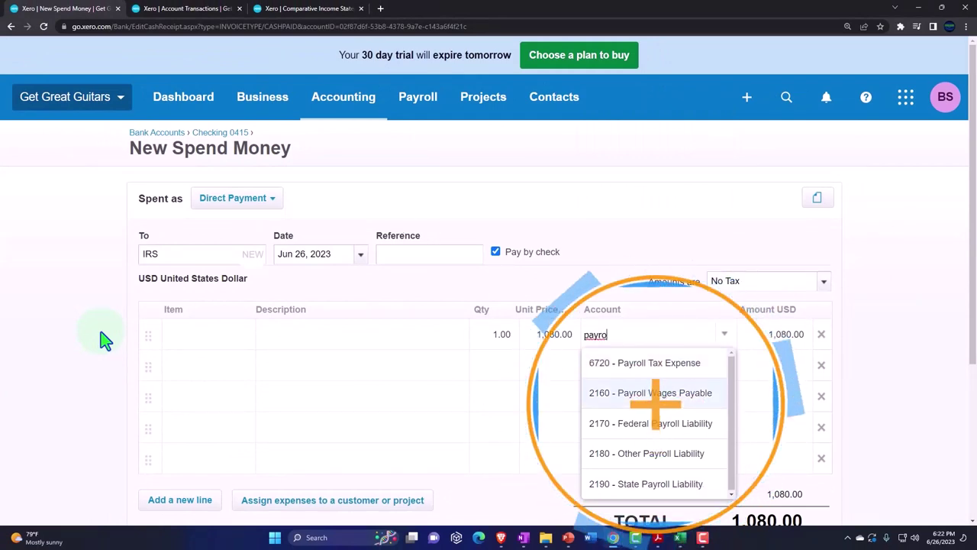
key(Up)
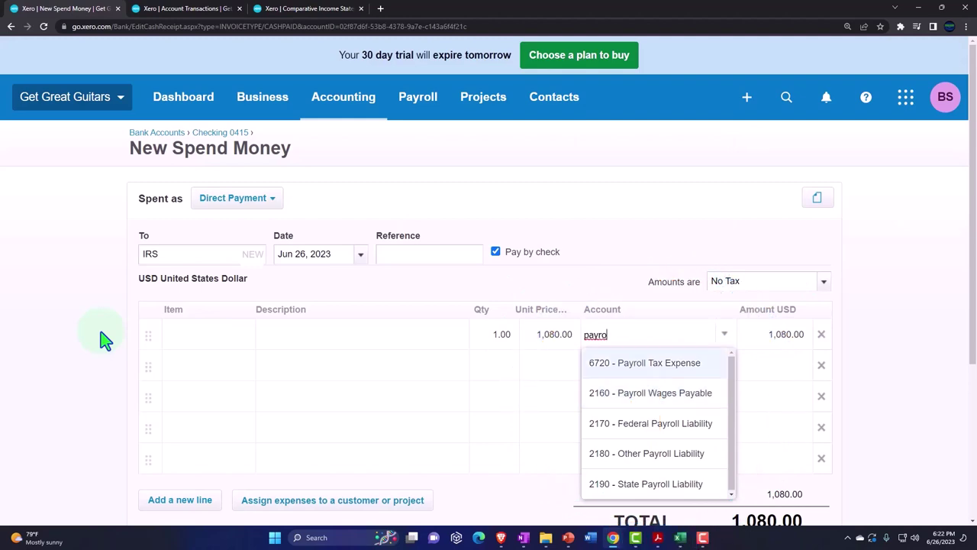
key(Down)
key(Down)
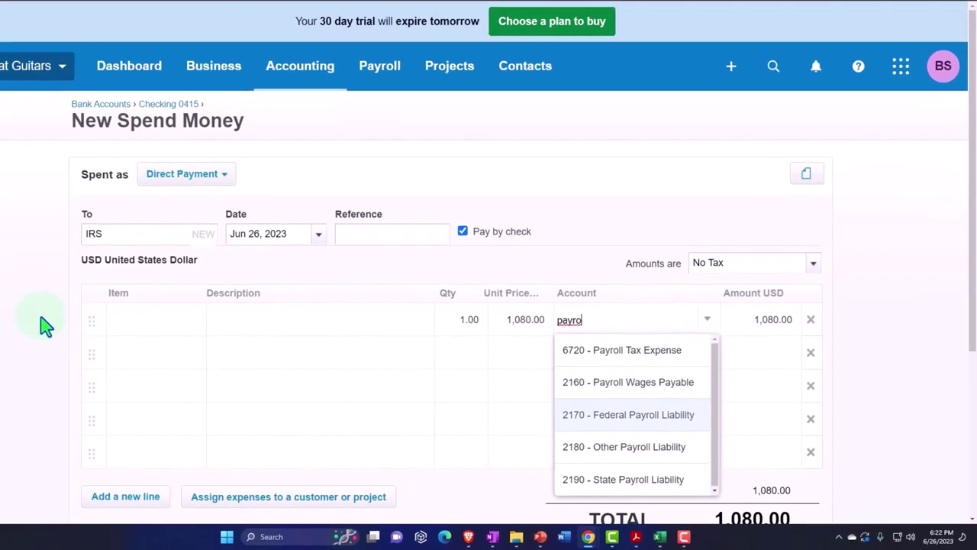
key(Return)
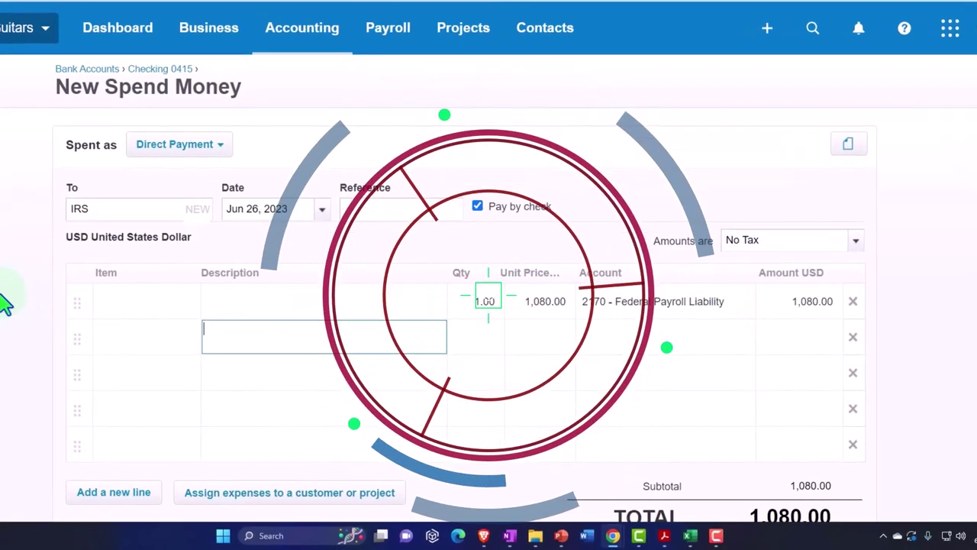
scroll(6, 302, down, 1)
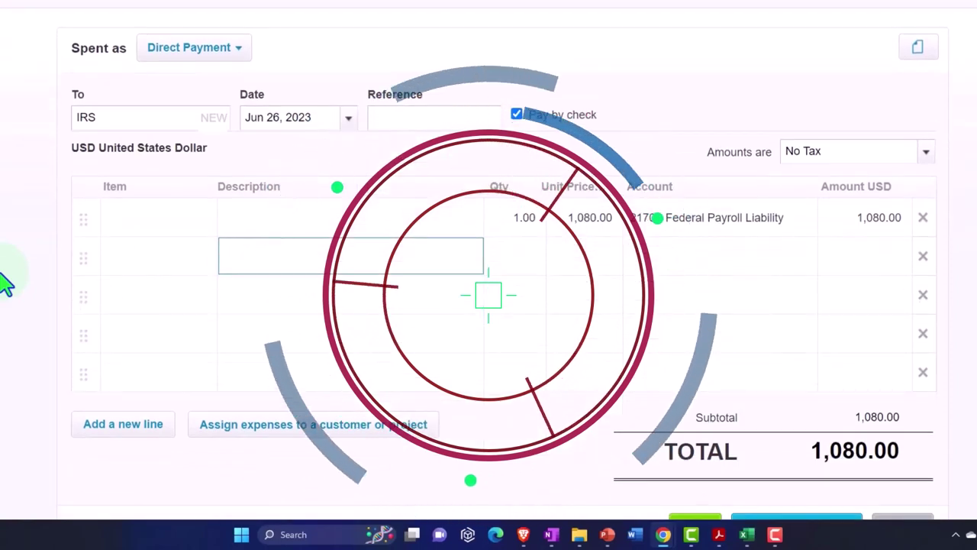
scroll(6, 283, down, 1)
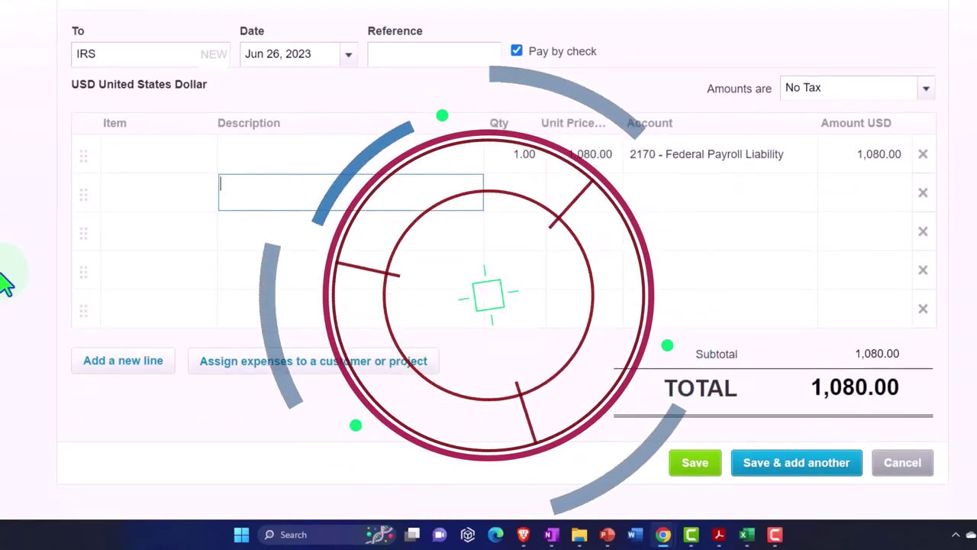
click(6, 282)
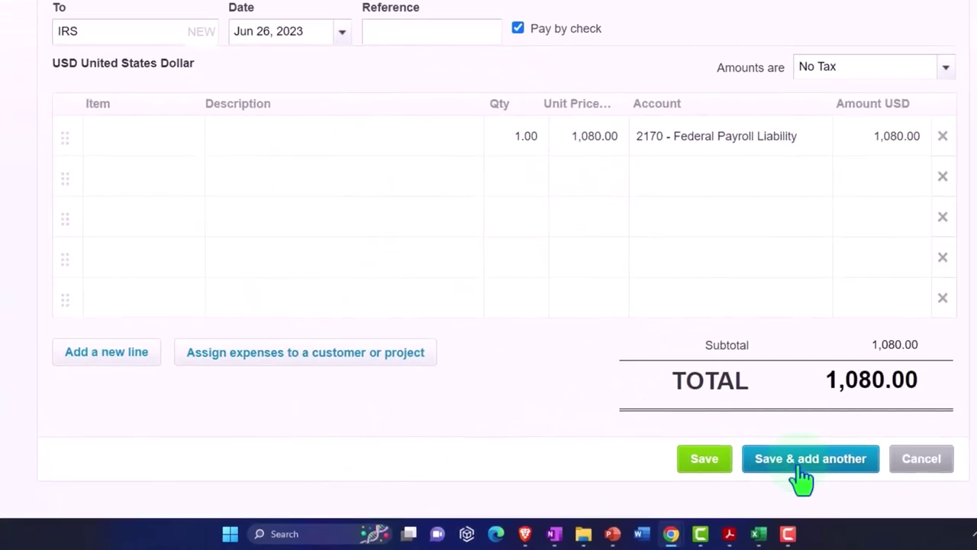
click(789, 466)
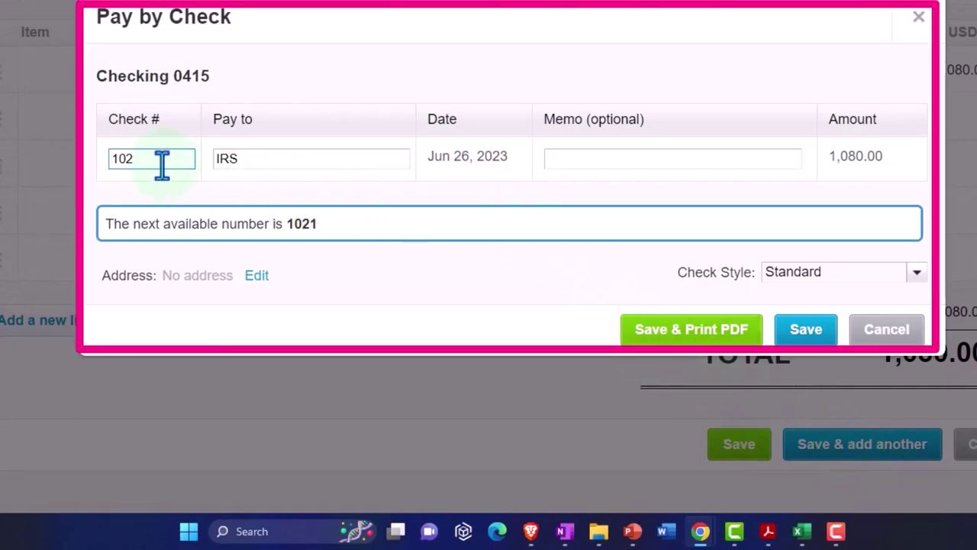
key(Tab)
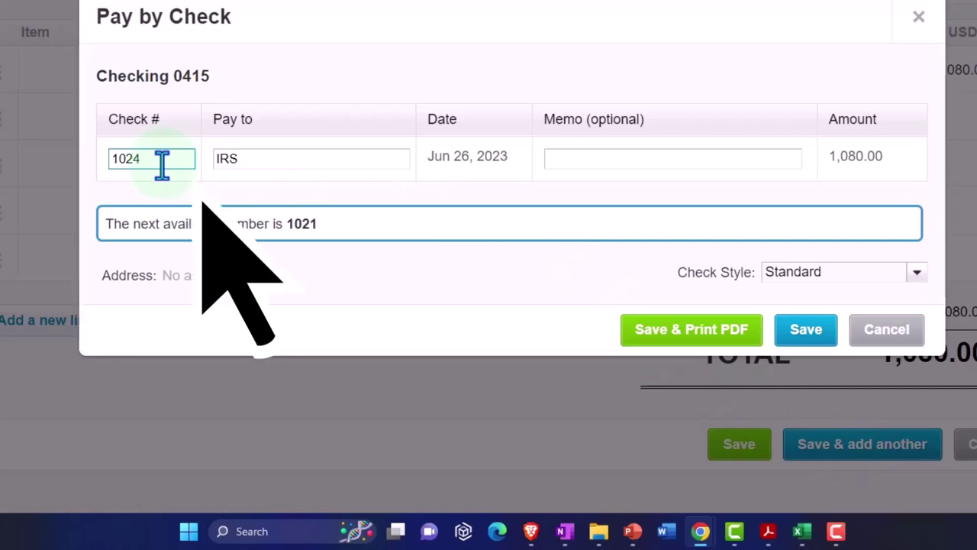
key(Tab)
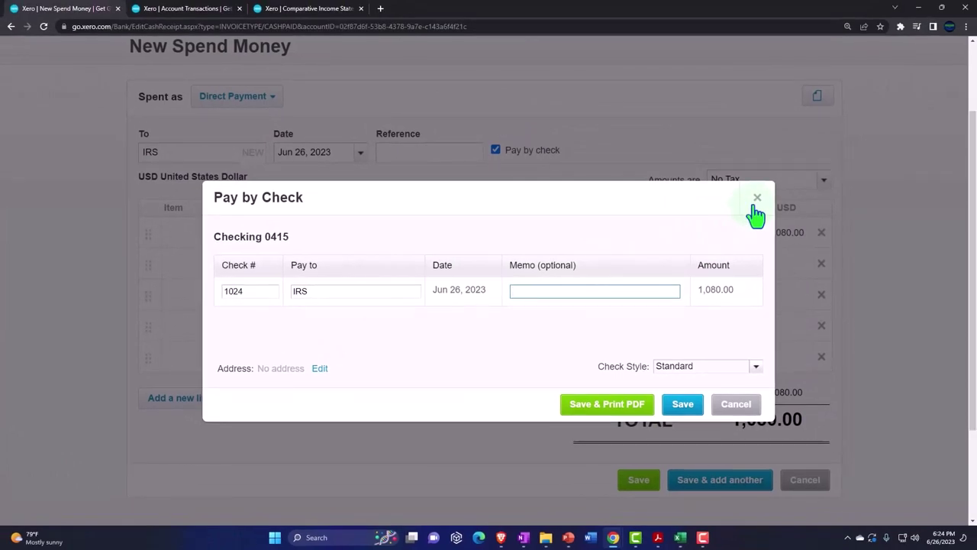
click(756, 199)
Step: Set the date of the IRS payment to Feb 28, 2023 using the calendar
scroll(427, 319, up, 1)
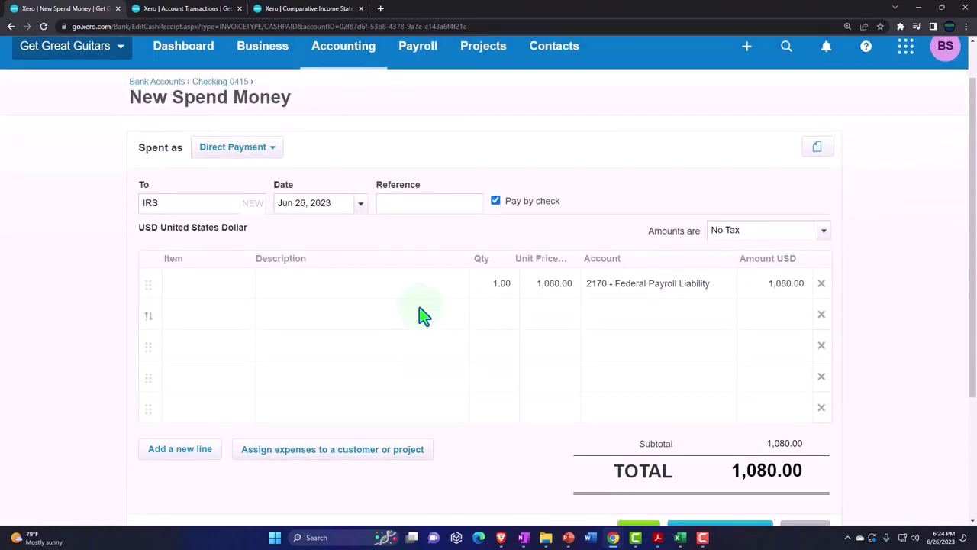
click(359, 204)
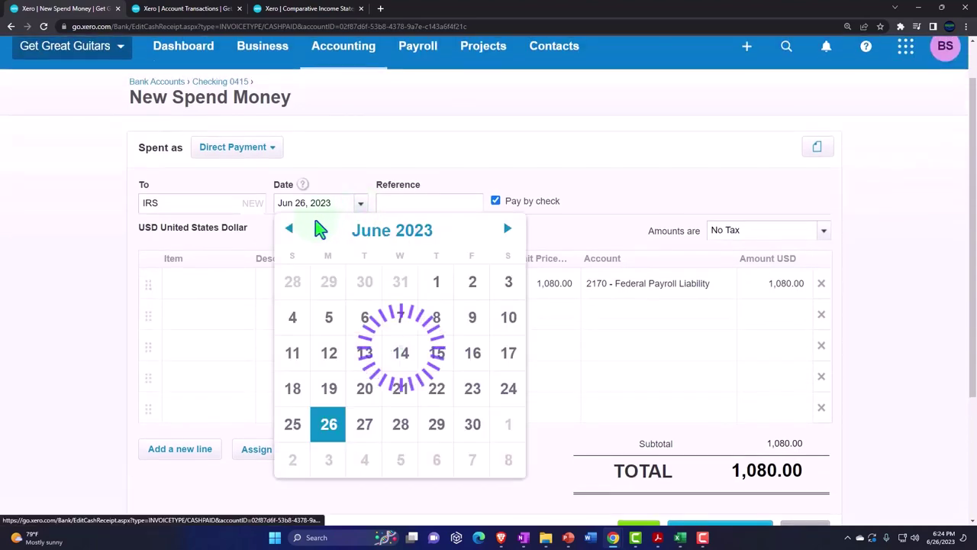
click(290, 231)
click(291, 230)
click(291, 231)
click(291, 231)
click(291, 230)
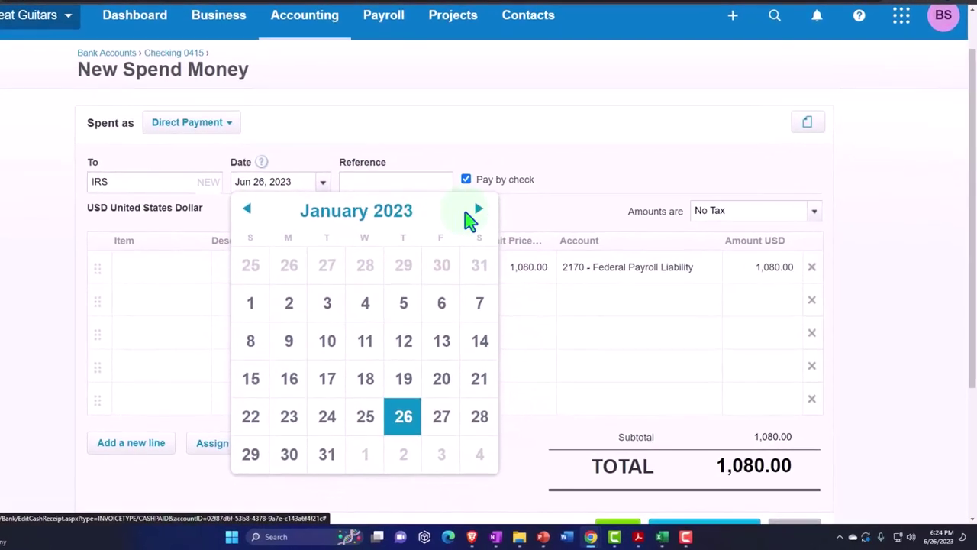
click(476, 210)
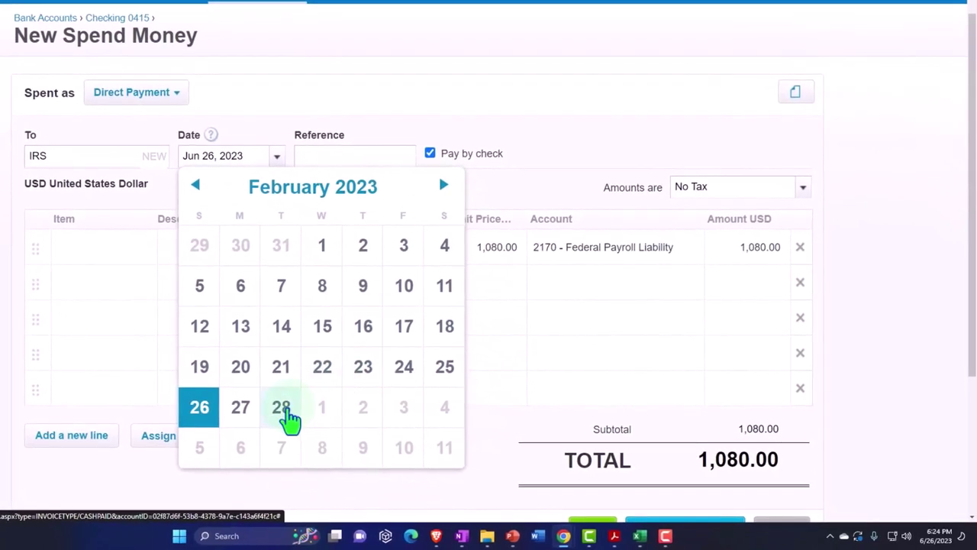
click(326, 416)
Step: Save the IRS payment as check number 1024, choosing to add another transaction after it
scroll(290, 418, down, 2)
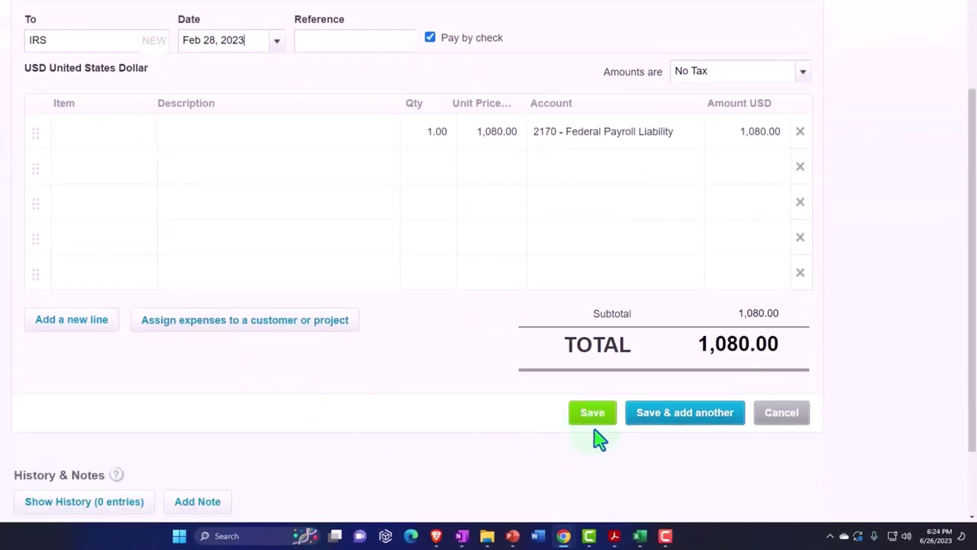
click(658, 416)
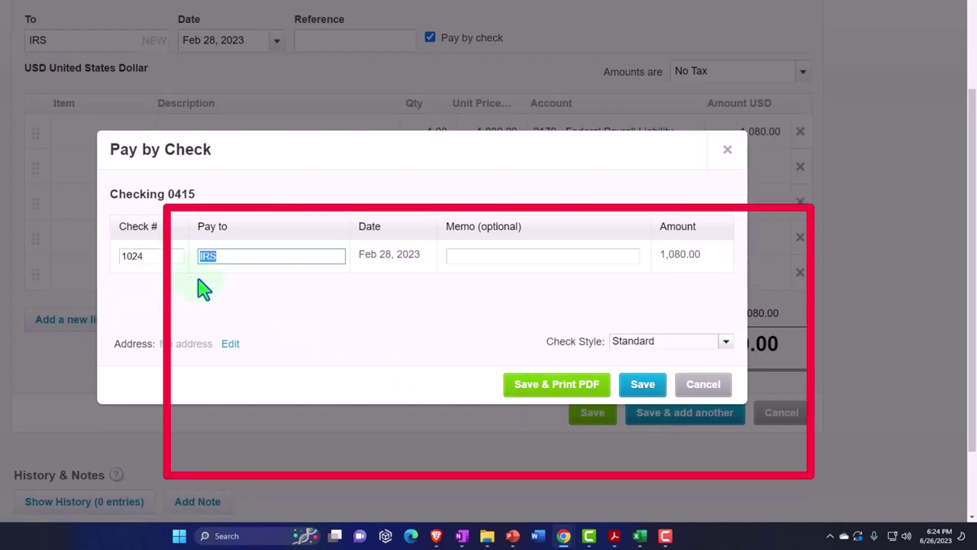
click(641, 385)
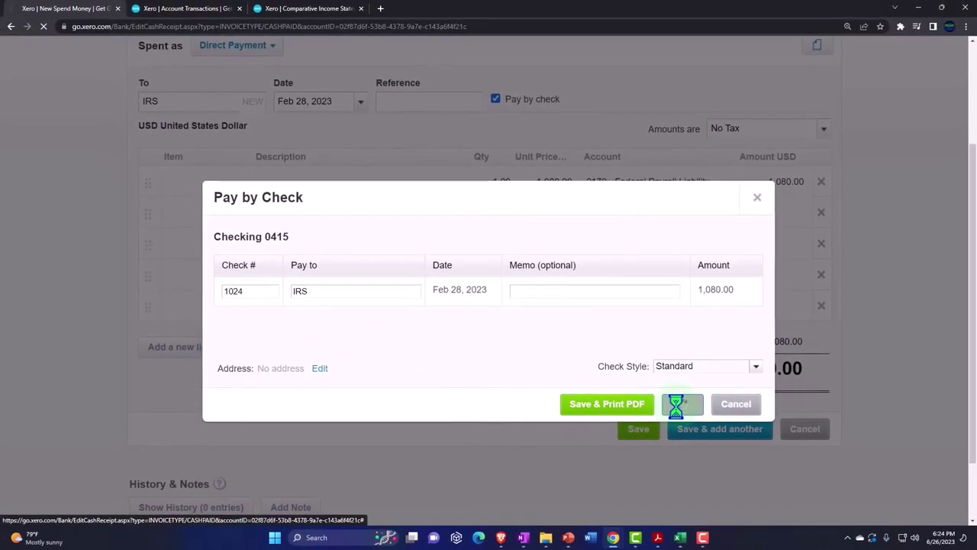
Step: Enter IRS as the payee of the new transaction, date it Feb 28, 2023, and mark it as paid by check
scroll(283, 381, down, 2)
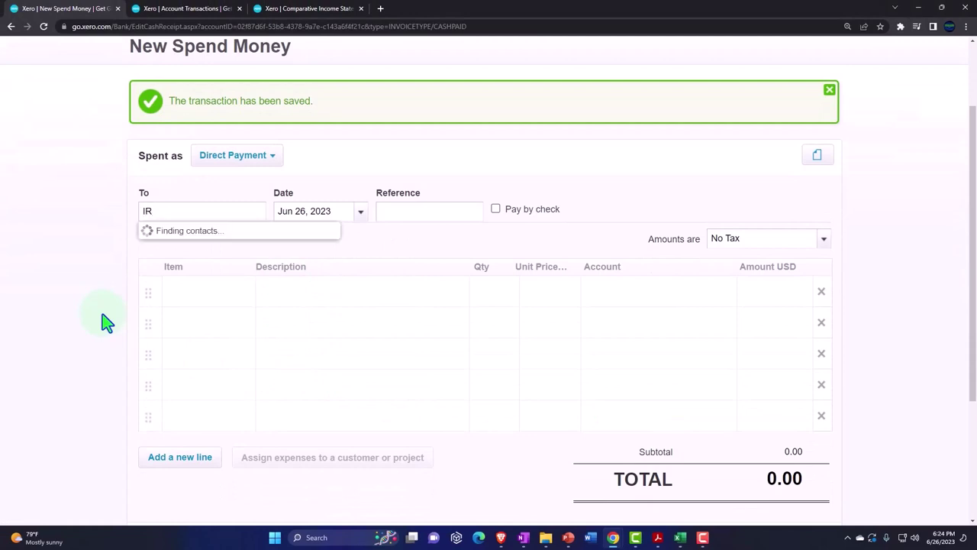
key(Tab)
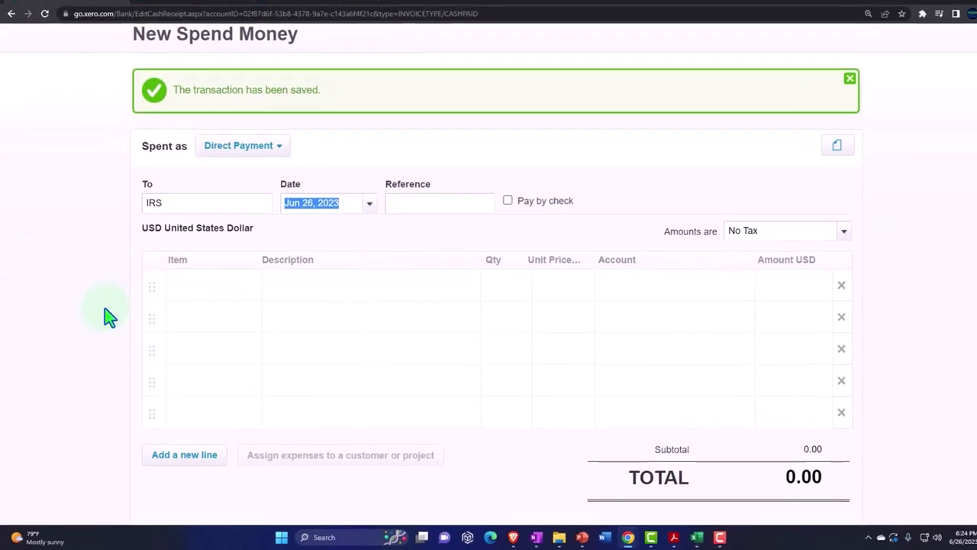
click(484, 96)
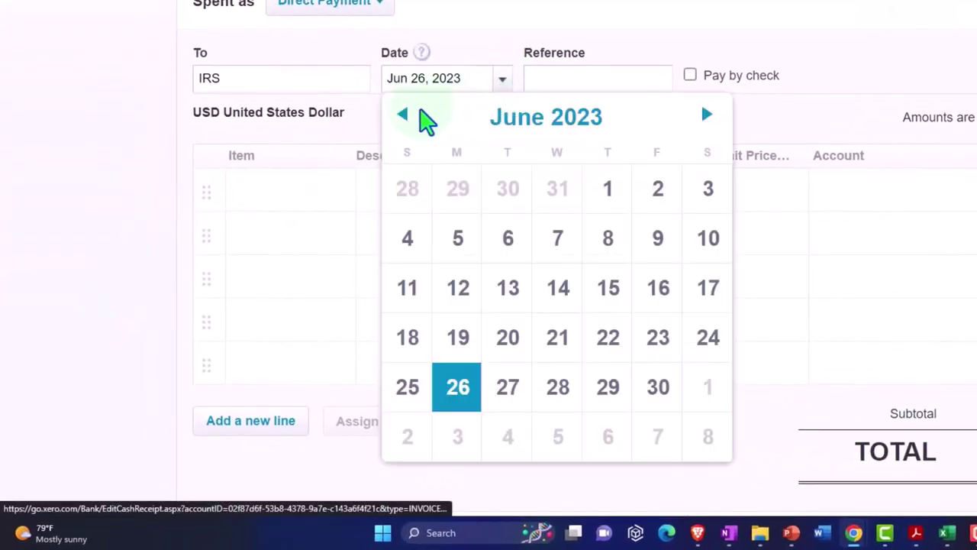
click(388, 130)
click(387, 130)
click(388, 130)
click(406, 116)
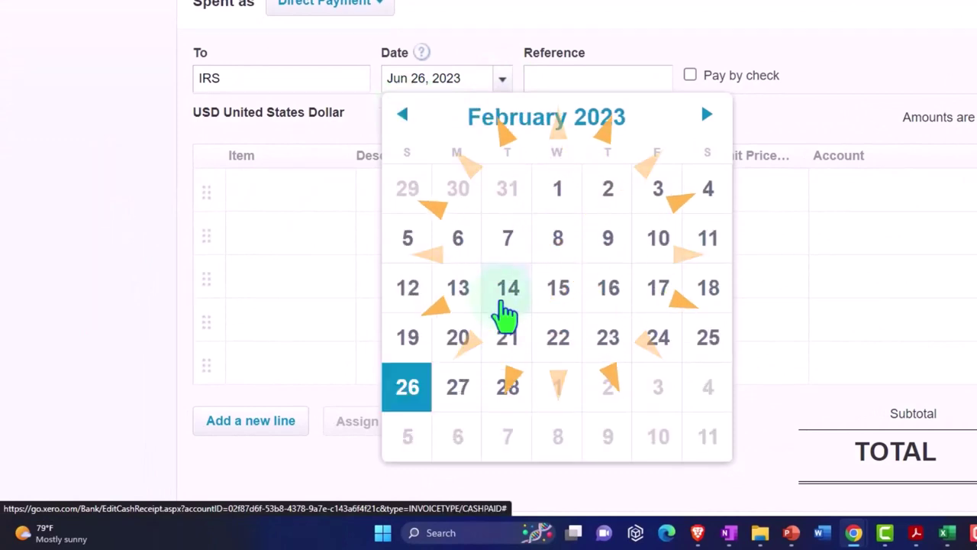
click(506, 389)
key(Tab)
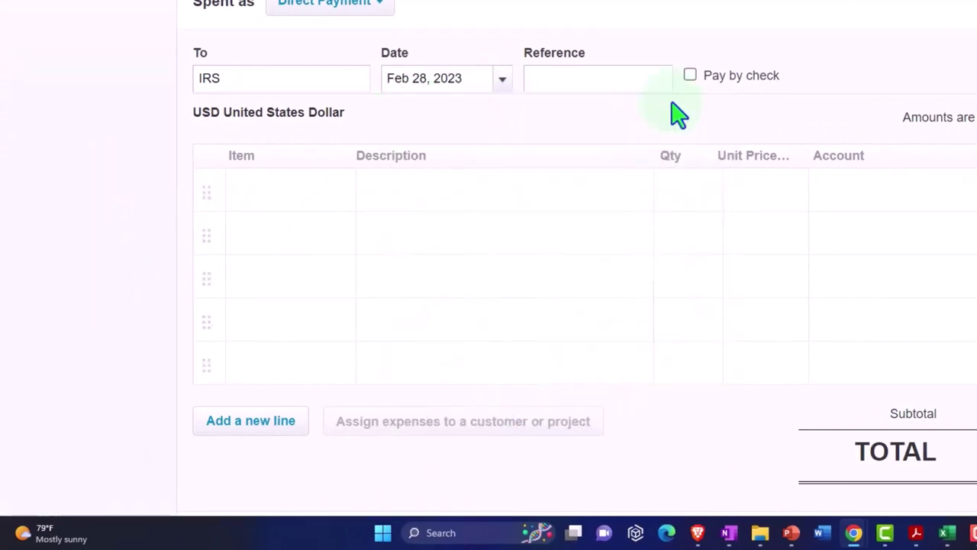
Step: Enter 82.52 as the quantity on the first line of the IRS payment
click(371, 193)
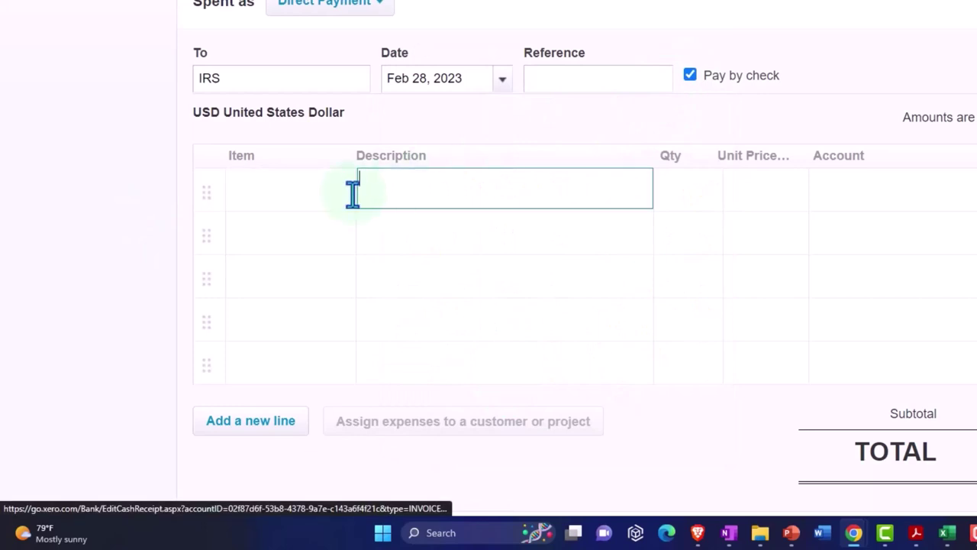
key(Tab)
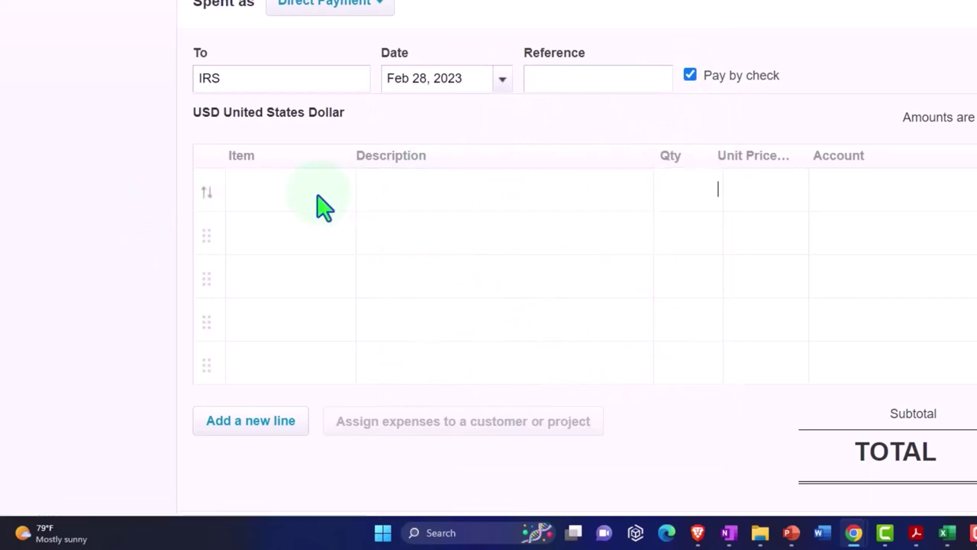
text(82.5)
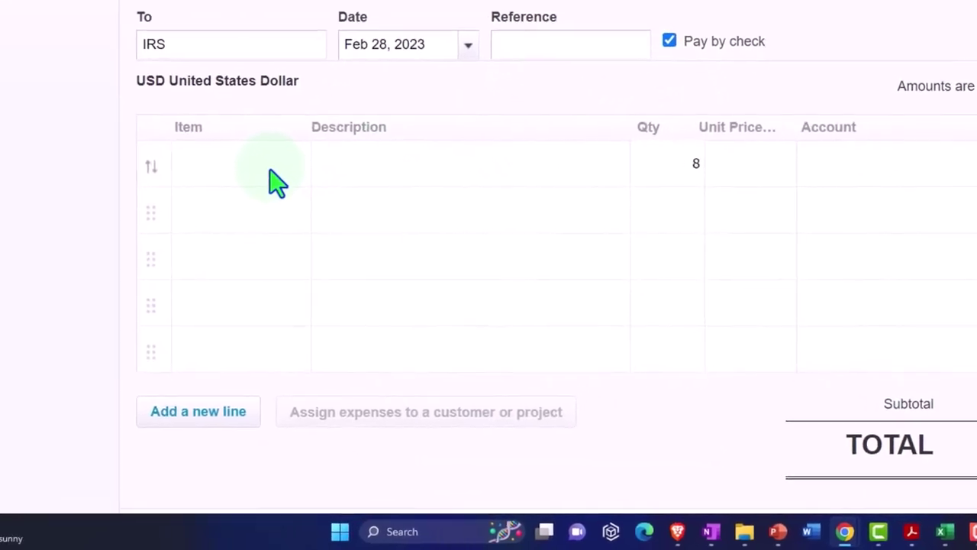
text(2)
key(Tab)
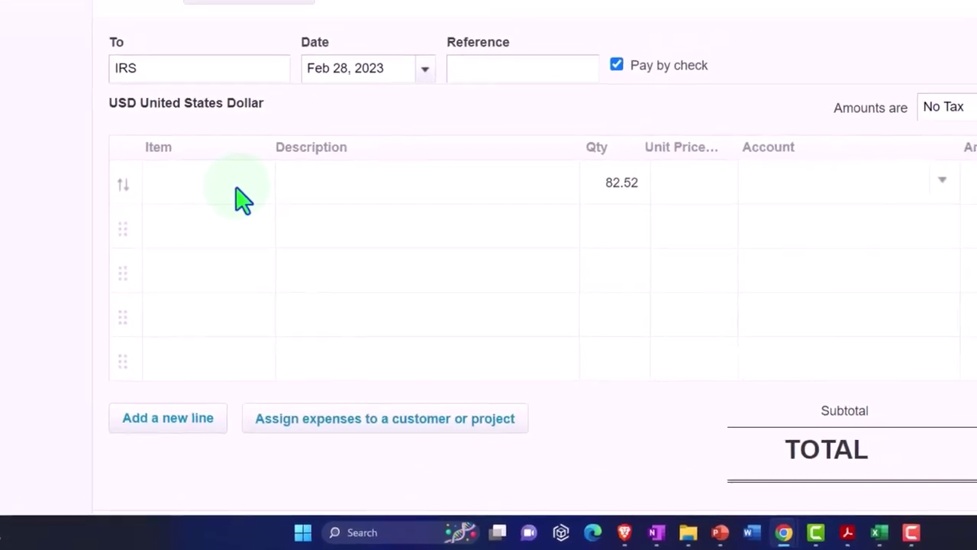
Step: Assign the first line to account 2170 - Federal Payroll Liability and try to save the IRS payment
text(payr)
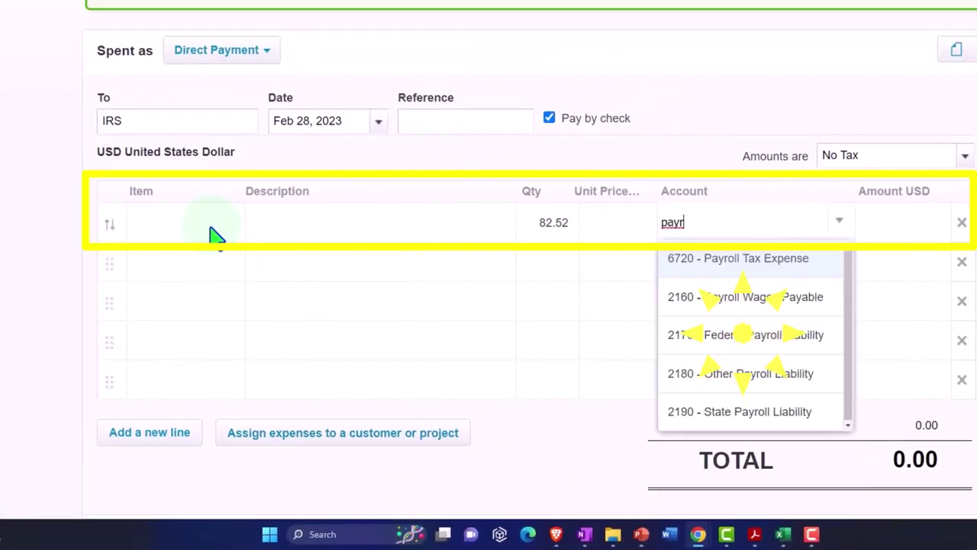
key(Down)
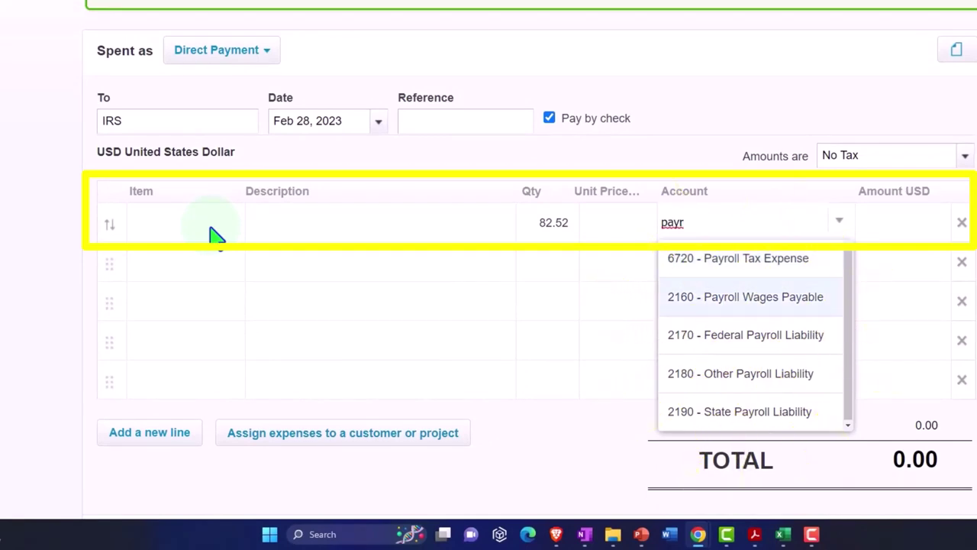
key(Down)
key(Return)
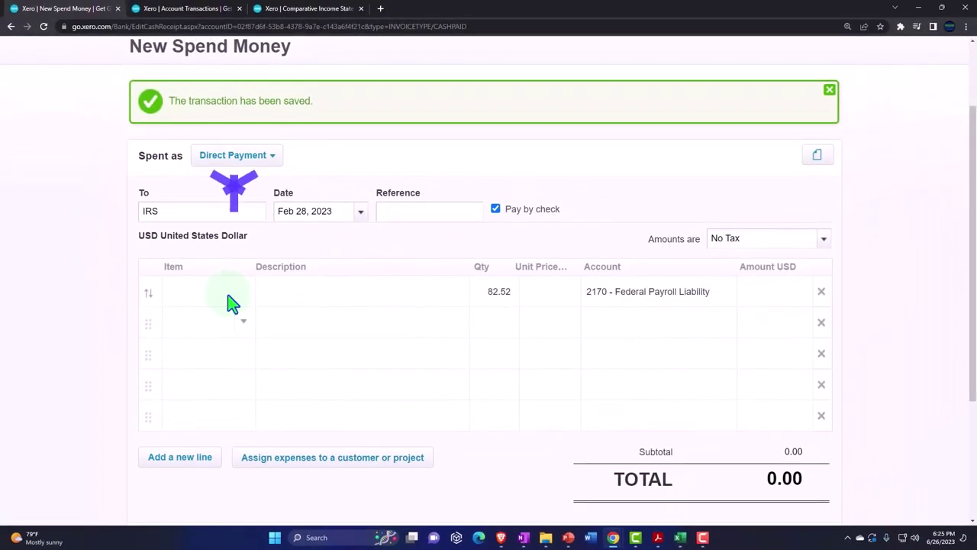
click(233, 302)
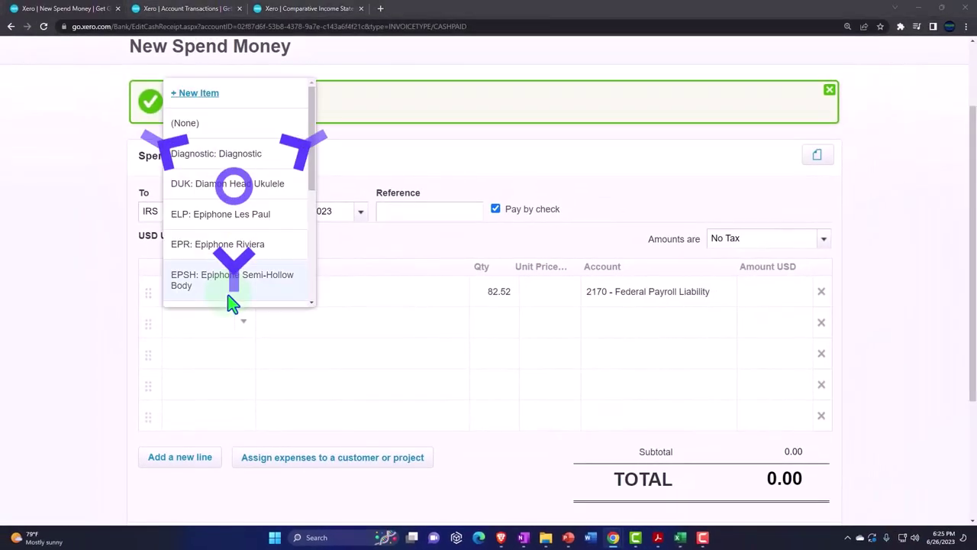
click(68, 297)
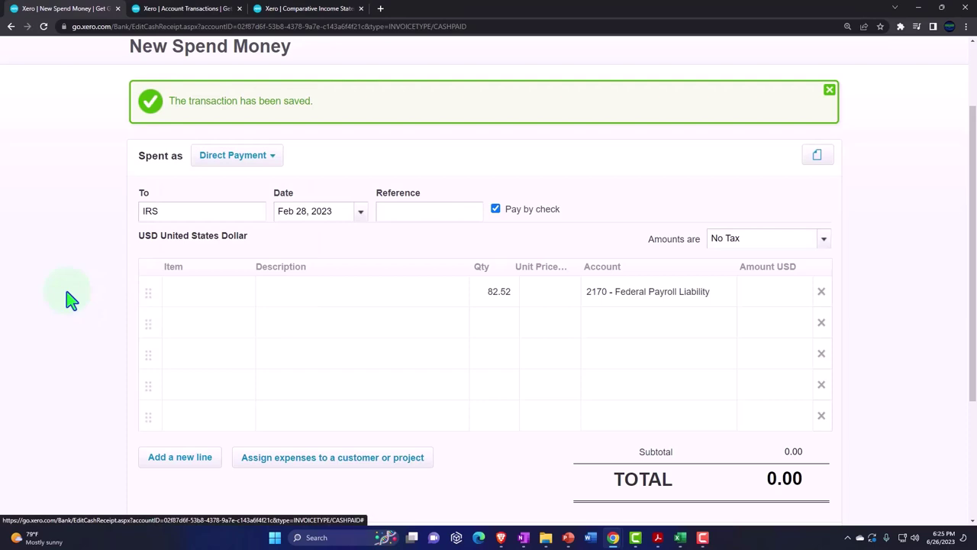
scroll(67, 298, down, 3)
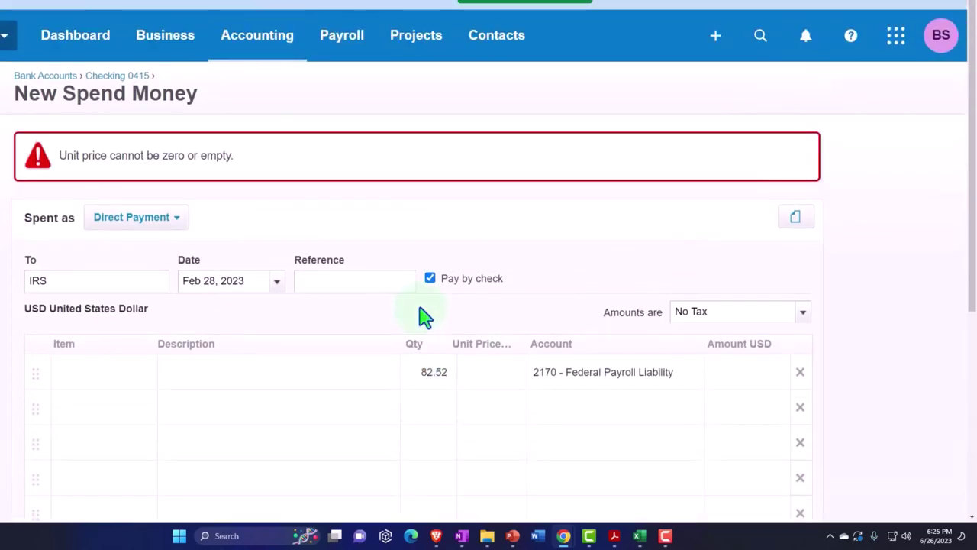
Step: Set the first line's unit price to 82.52 and its quantity to 1
scroll(425, 316, down, 2)
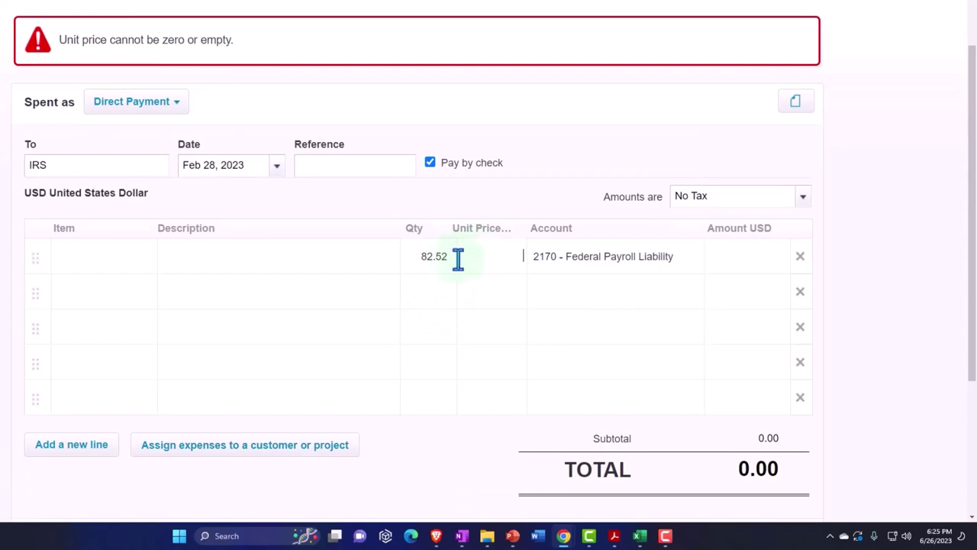
text(82.52)
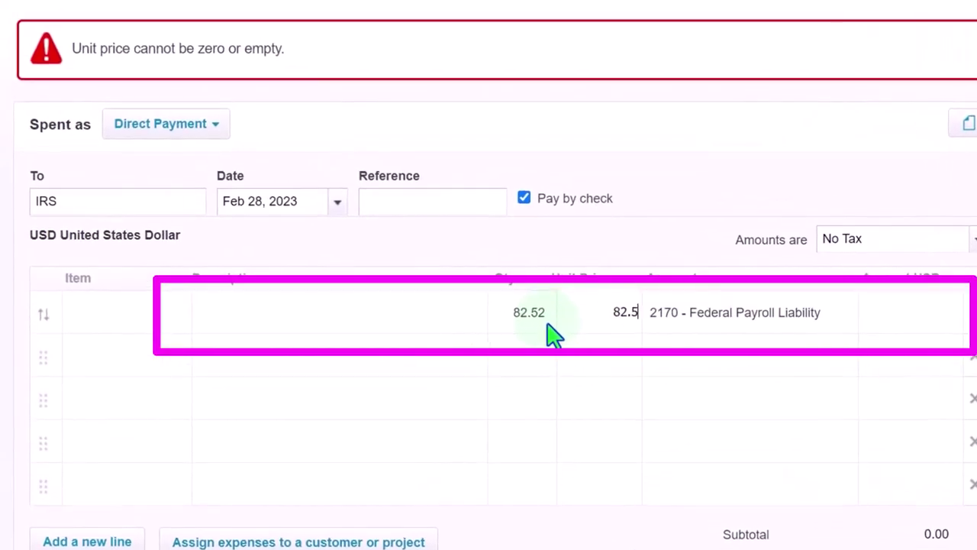
key(Tab)
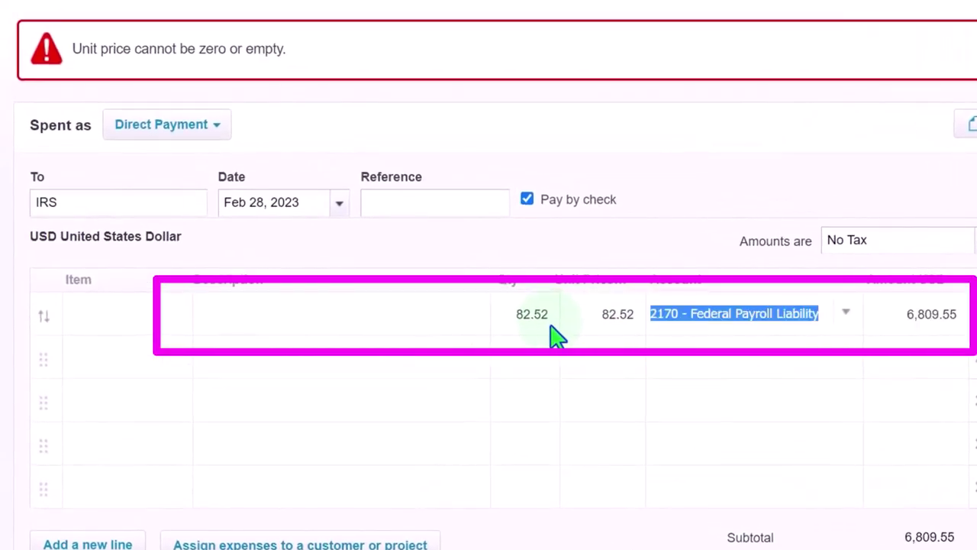
click(531, 314)
key(Tab)
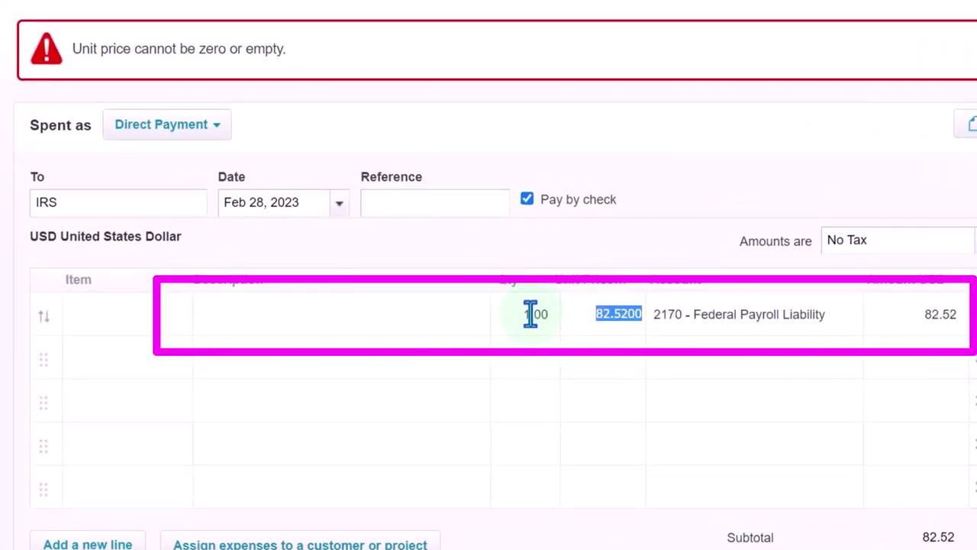
key(Tab)
click(527, 367)
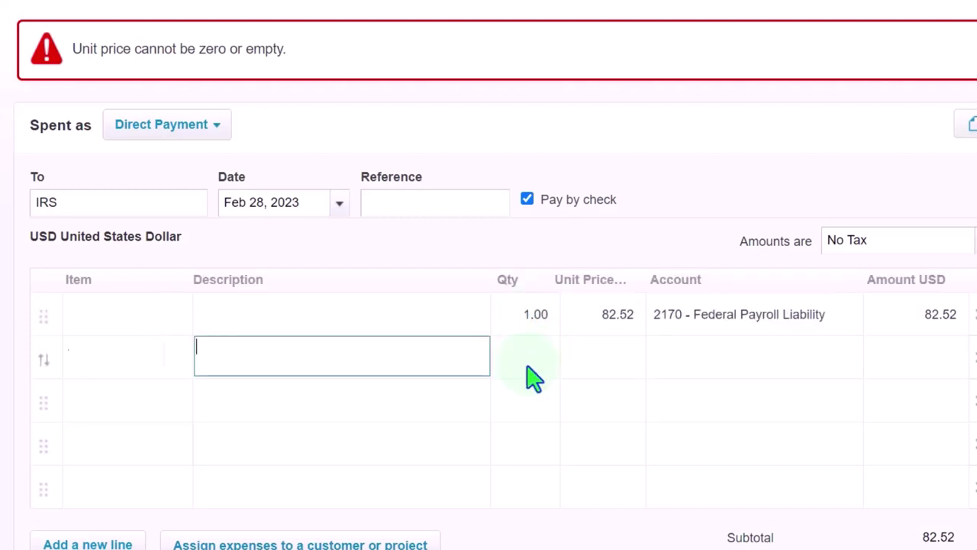
Step: Save the 82.52 IRS payment as check number 1025, choosing to add another transaction after it
scroll(535, 378, down, 2)
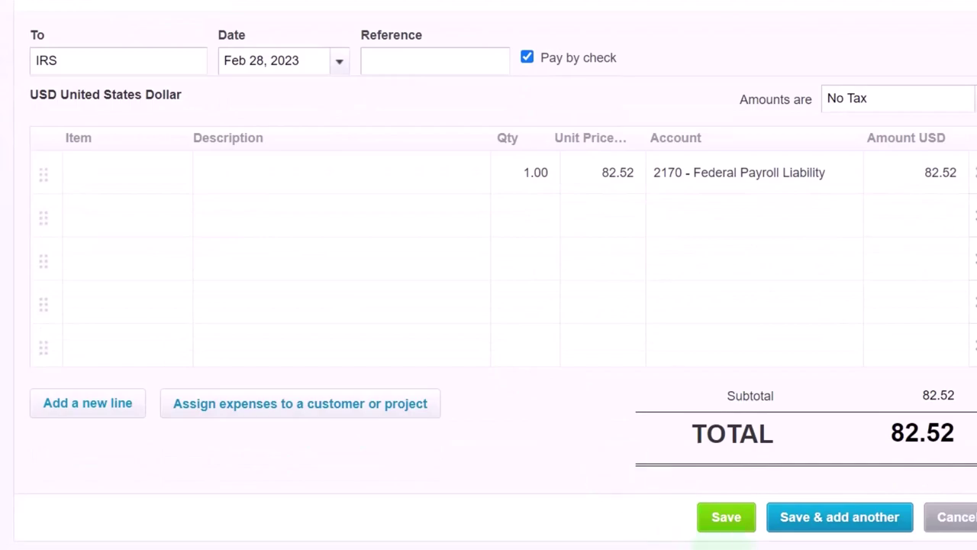
click(821, 525)
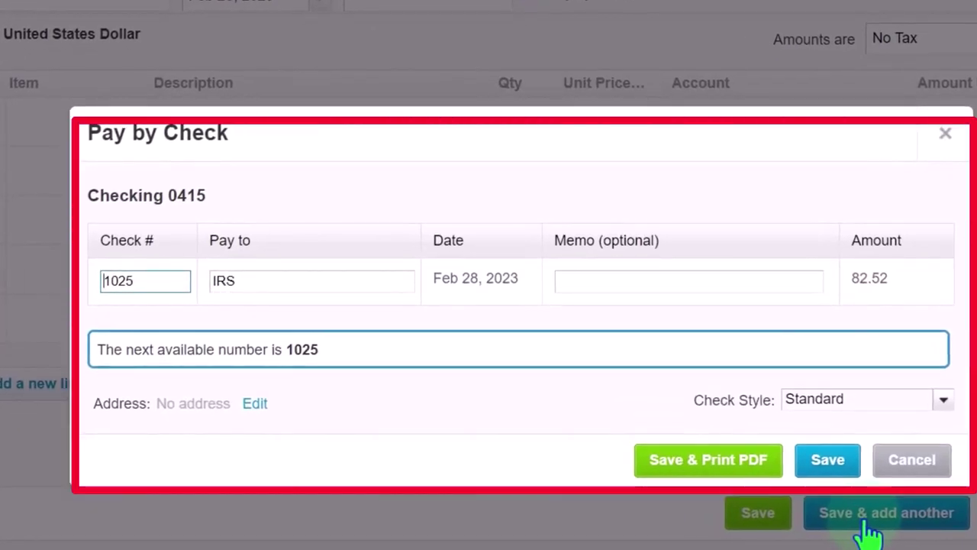
click(828, 461)
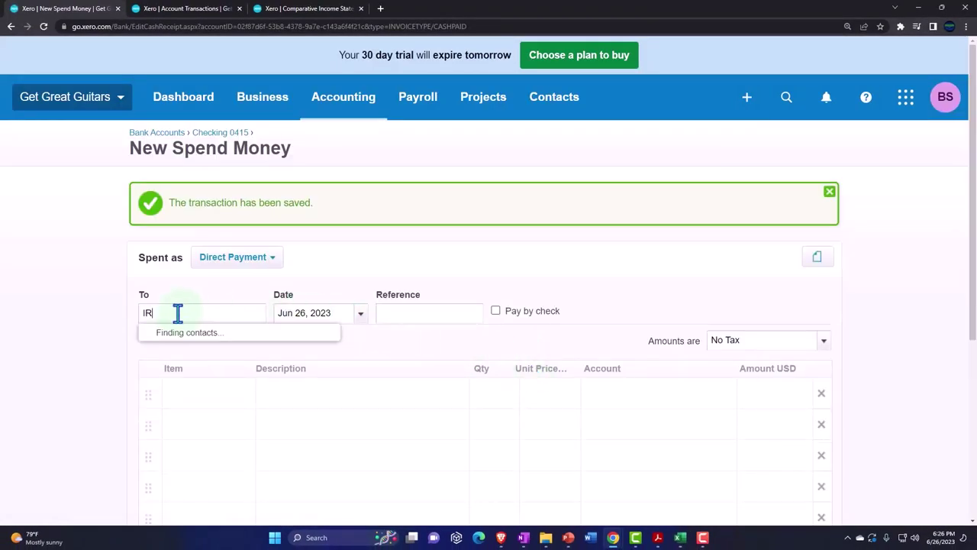
Step: Enter IRS as the payee of the new transaction and date it Feb 28, 2023 using the calendar
key(Tab)
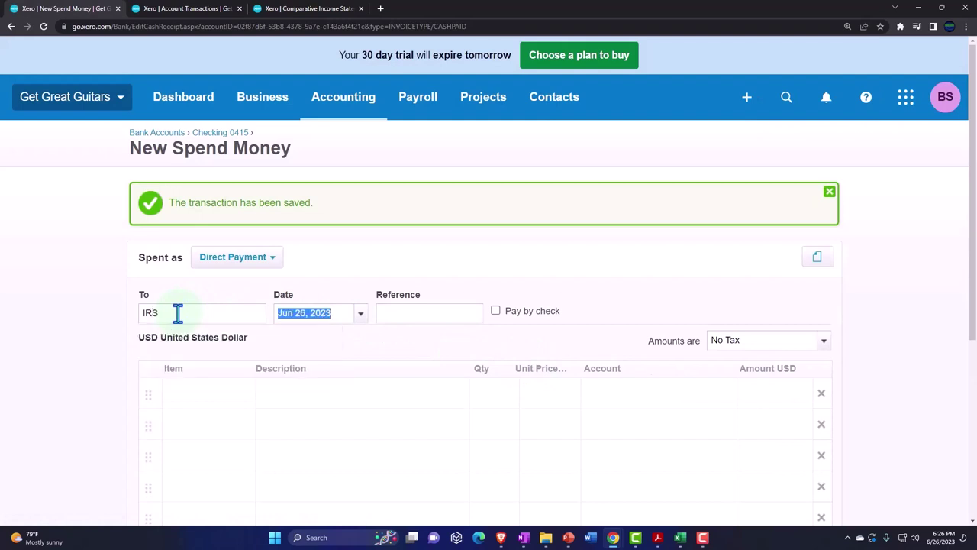
click(359, 319)
click(292, 275)
click(291, 276)
click(292, 276)
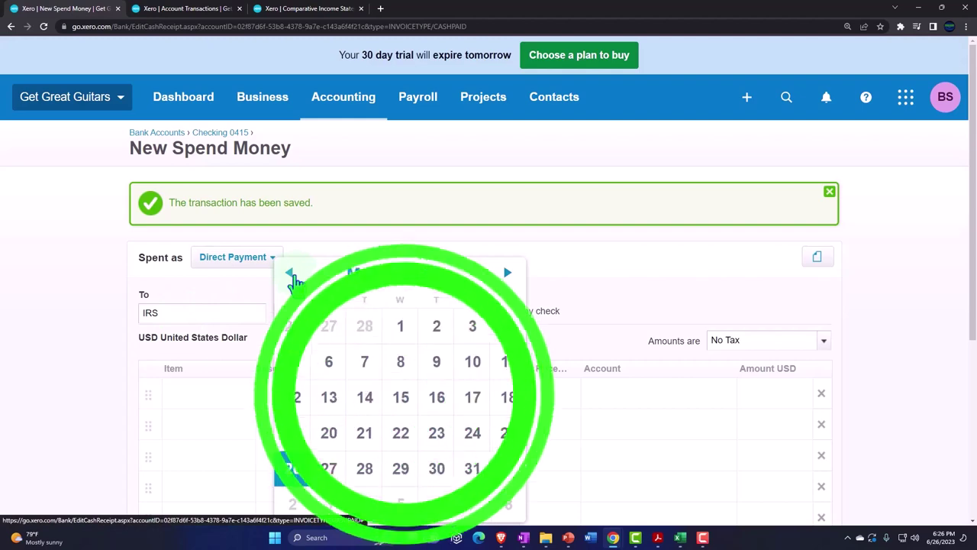
click(293, 275)
click(364, 468)
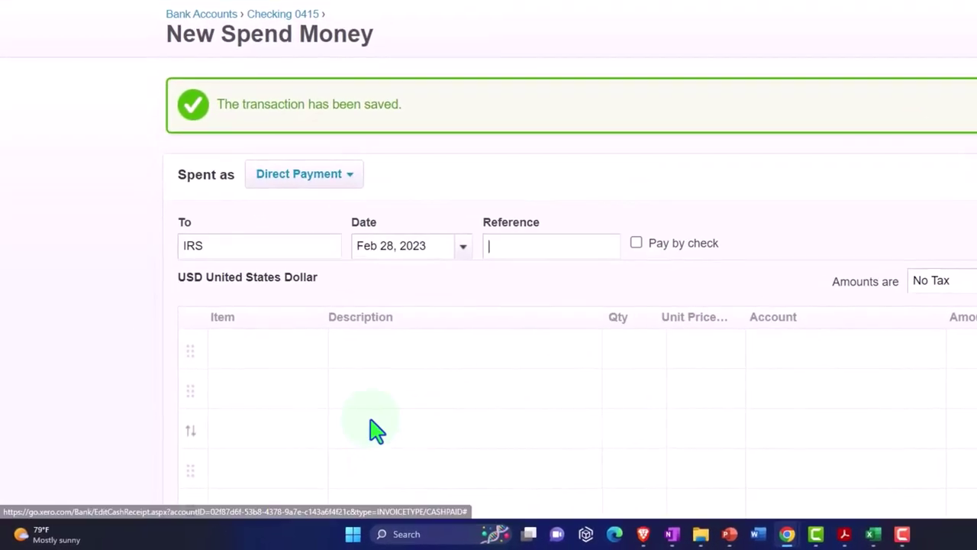
Step: Enter a first payment line with quantity 1 and unit price 865.94
key(Tab)
key(Tab)
key(Tab)
key(Tab)
key(Tab)
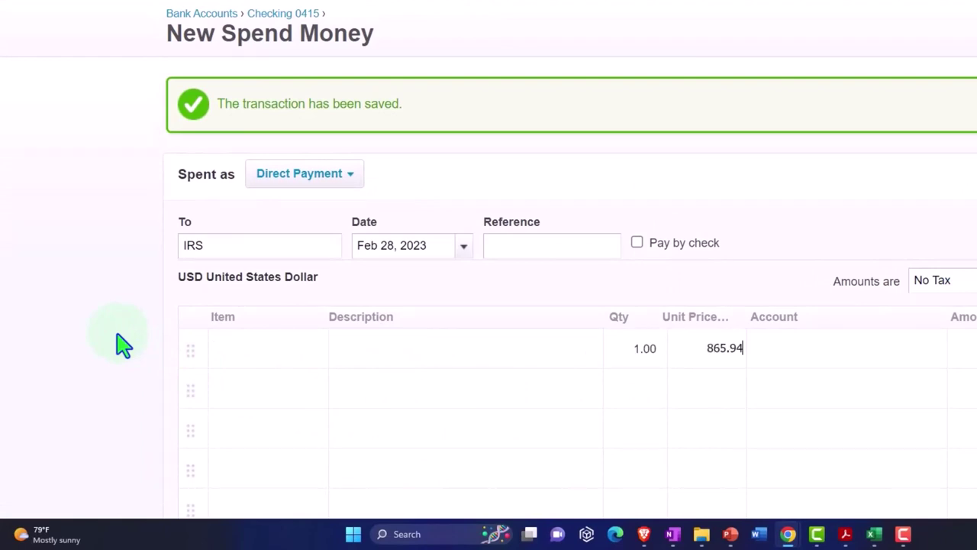
Step: Assign the 865.94 line to account 2170 - Federal Payroll Liability and save the IRS payment
text(payr)
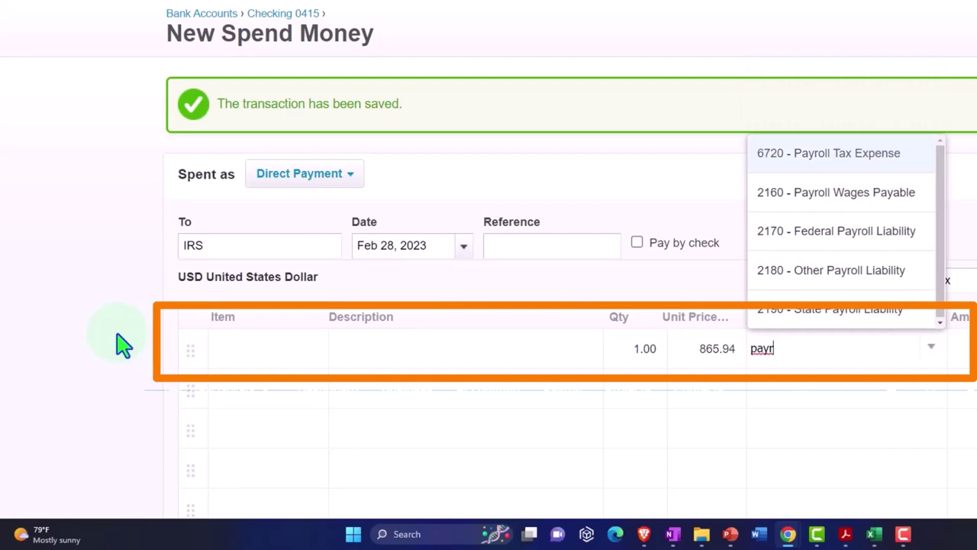
click(807, 230)
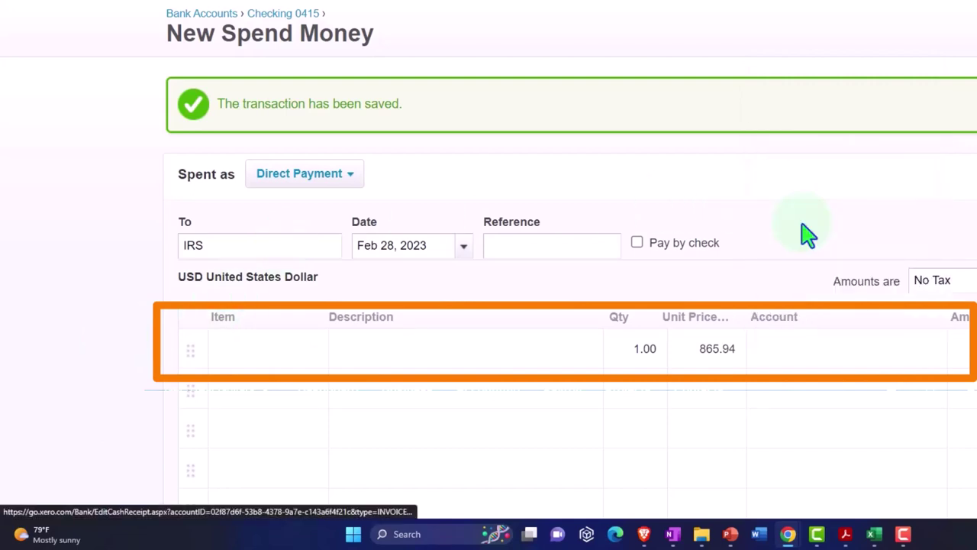
click(930, 347)
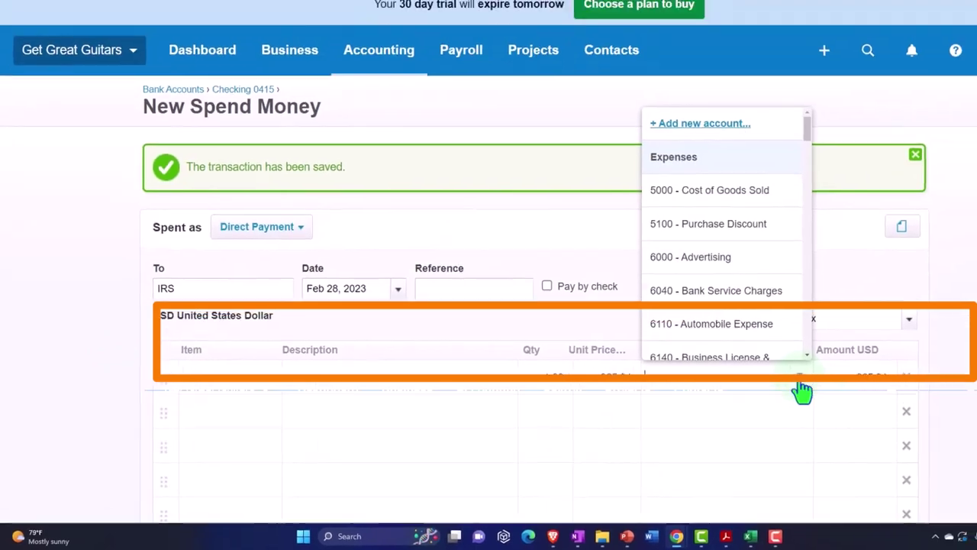
text(payro)
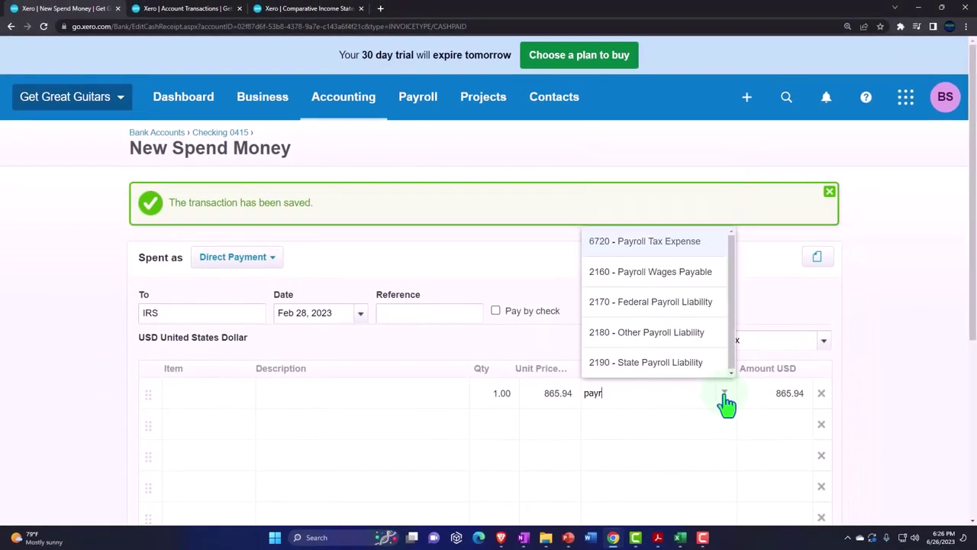
click(649, 313)
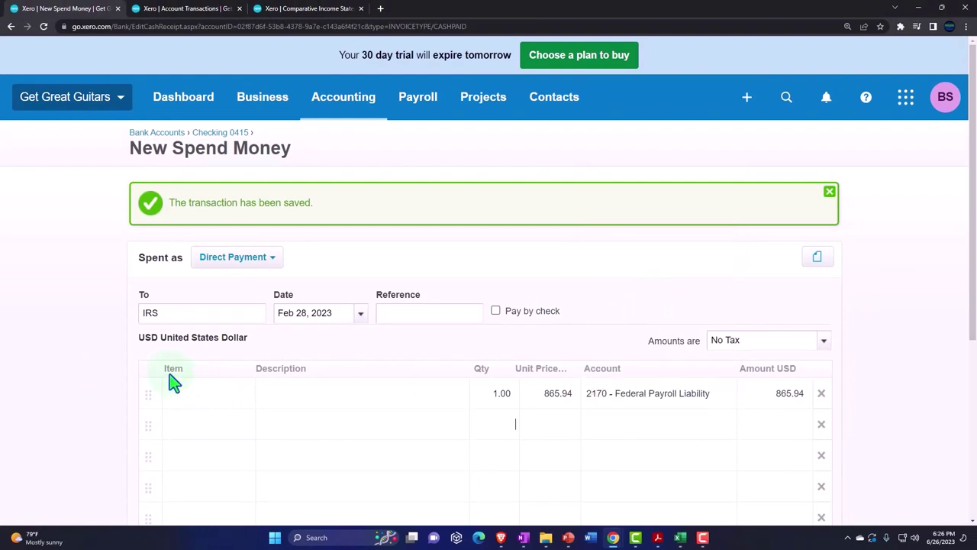
scroll(103, 364, down, 2)
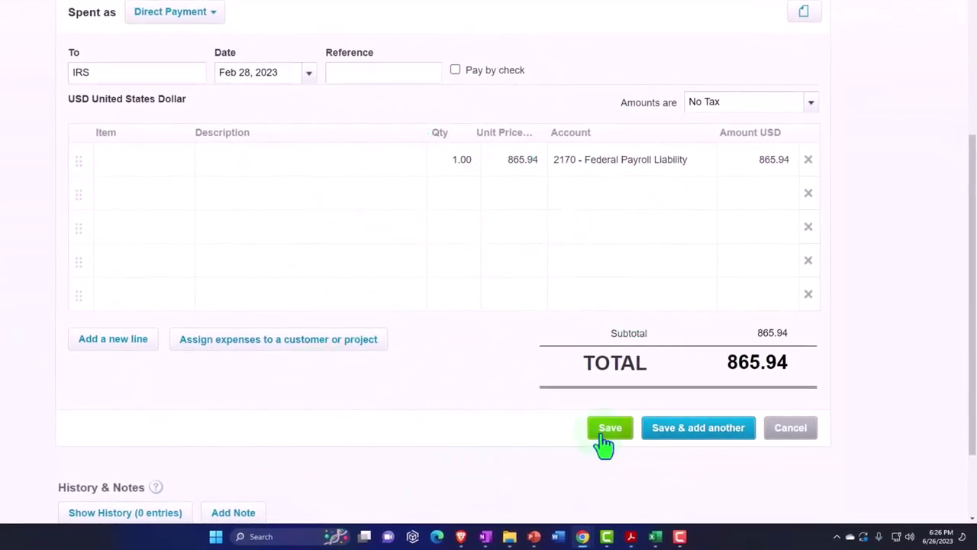
click(603, 431)
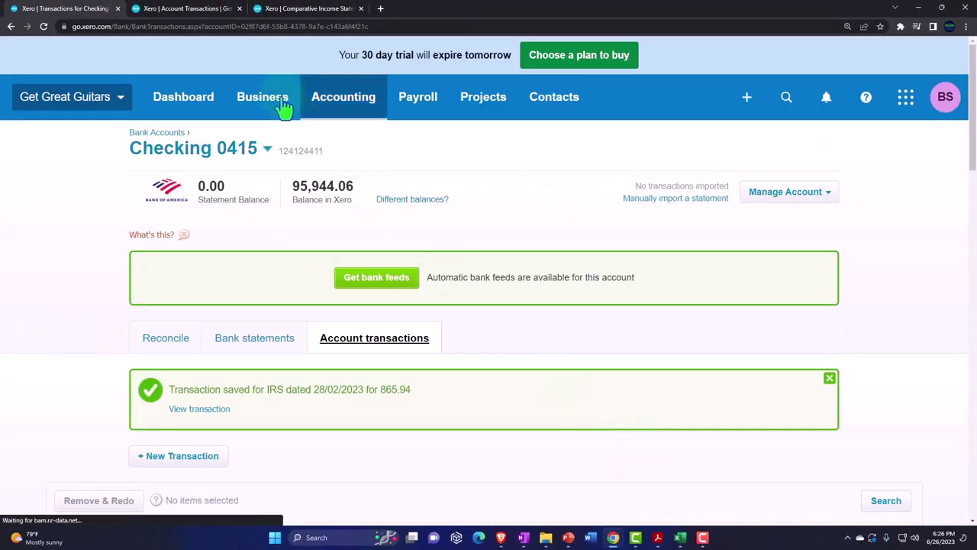
Step: Go back from the Account Transactions report to the balance sheet as of Dec 31, 2023 and refresh it to review the balances
click(183, 15)
scroll(675, 293, up, 3)
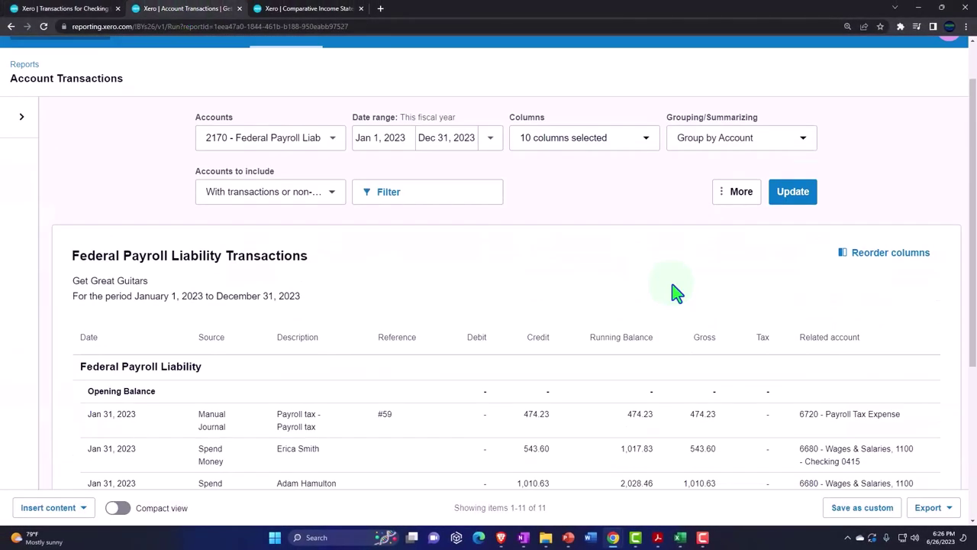
scroll(606, 320, up, 3)
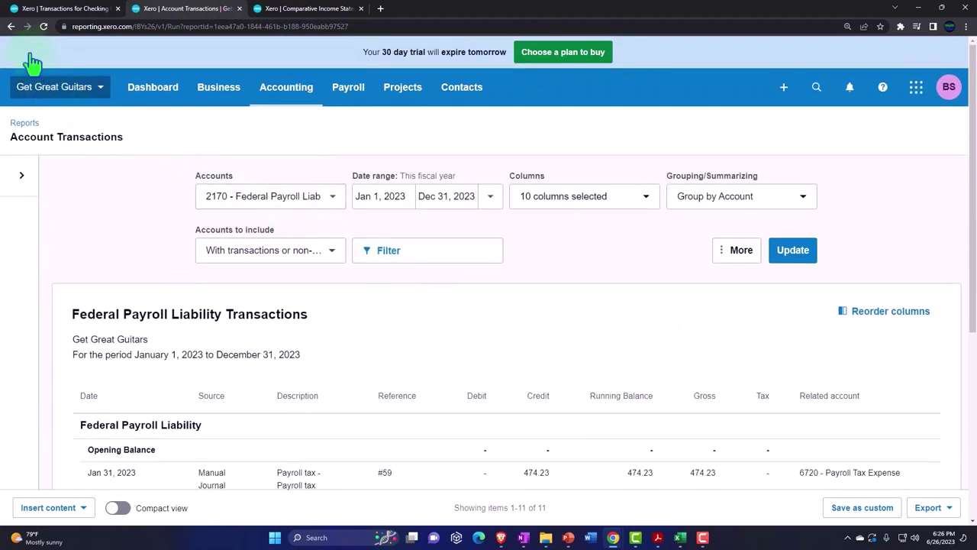
click(11, 27)
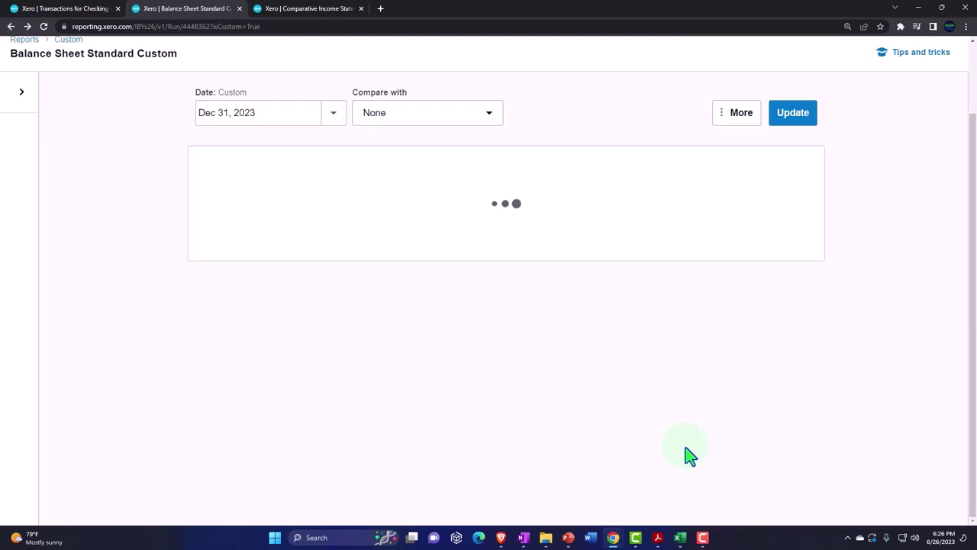
click(792, 113)
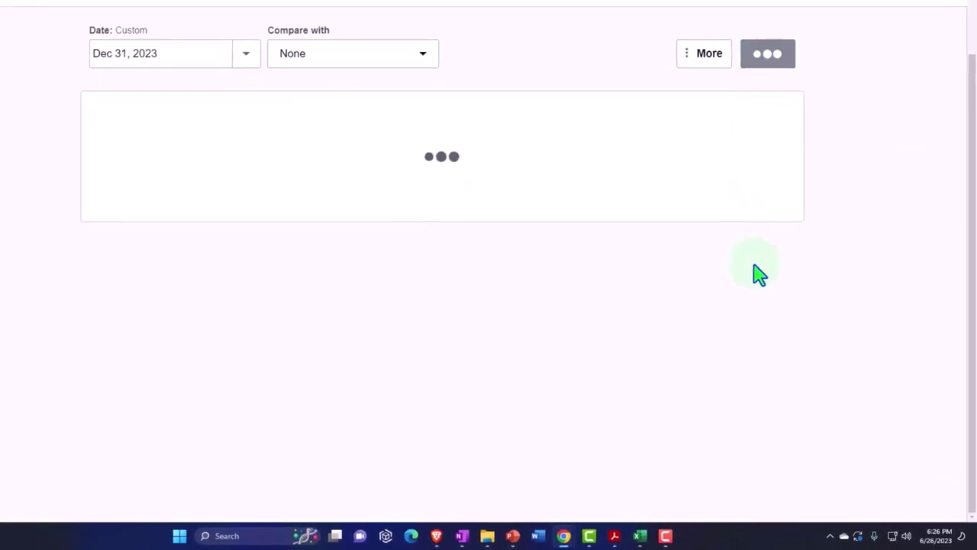
scroll(748, 295, down, 2)
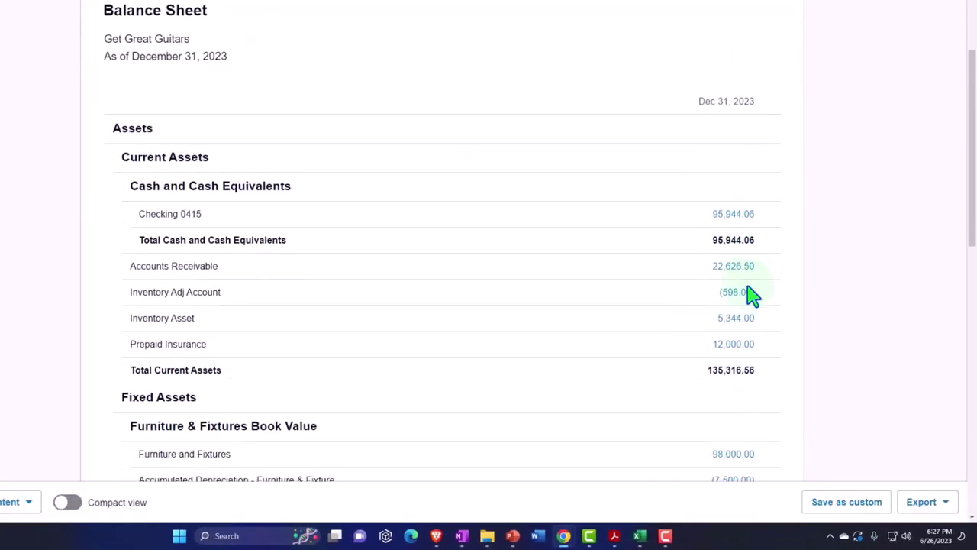
key(ctrl+plus)
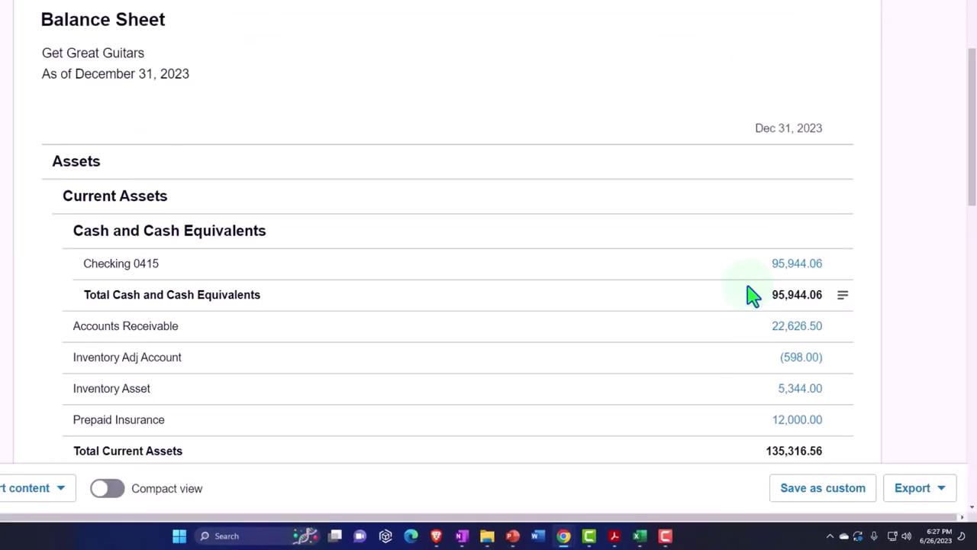
Step: Open the Checking 0415 transactions from the balance sheet and review the latest entries at the end of the report
click(784, 268)
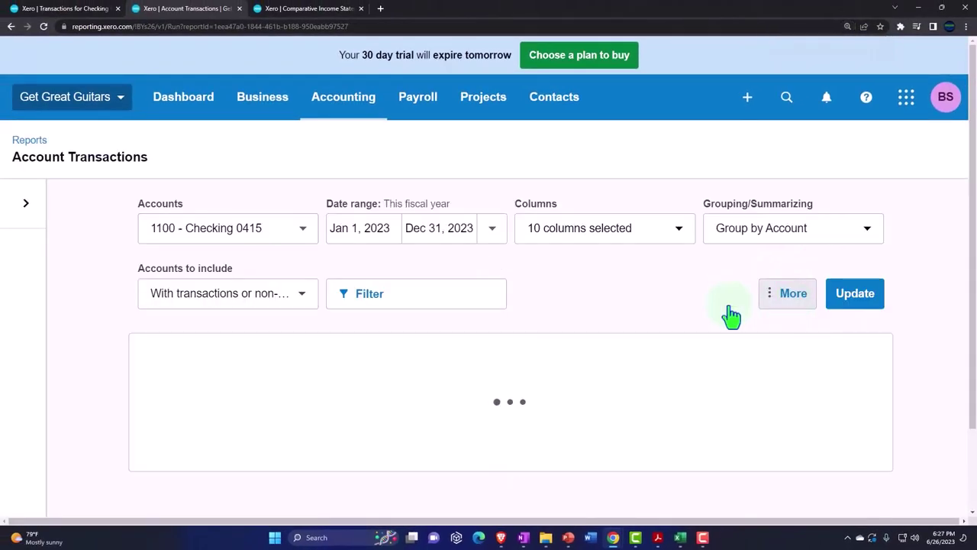
scroll(731, 315, down, 10)
scroll(730, 315, down, 12)
scroll(731, 314, down, 7)
scroll(731, 314, down, 5)
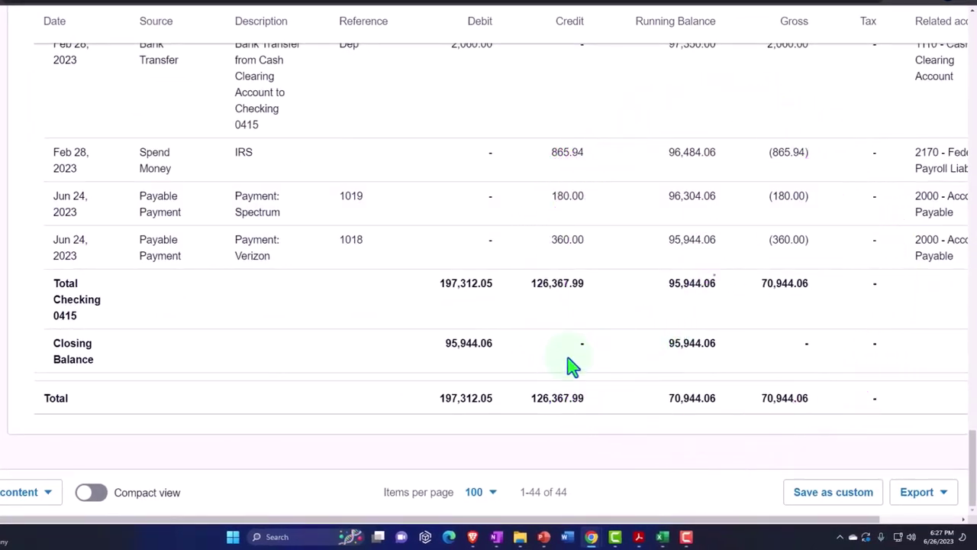
scroll(344, 380, up, 1)
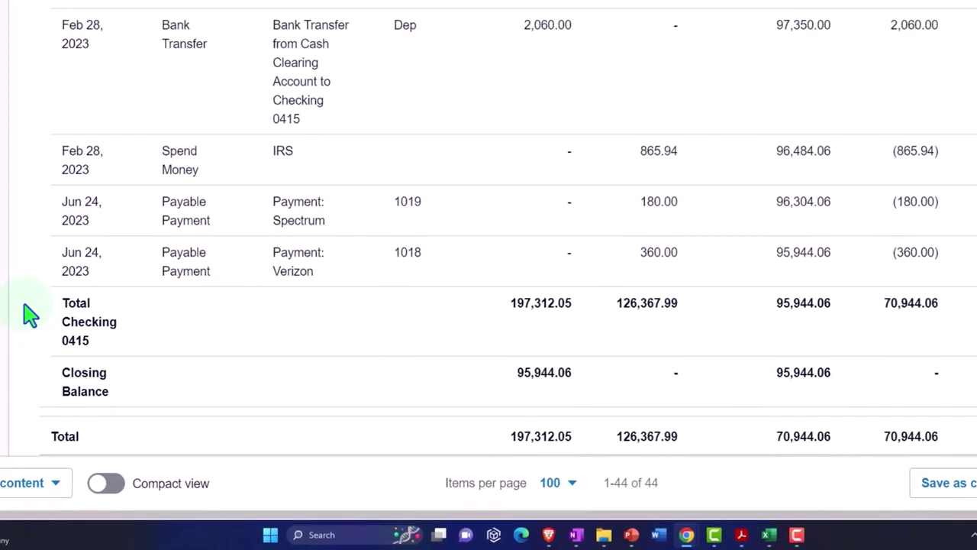
Step: Open the Spectrum payment with reference 1019, inspect the date in its check details, and close them without saving
click(190, 229)
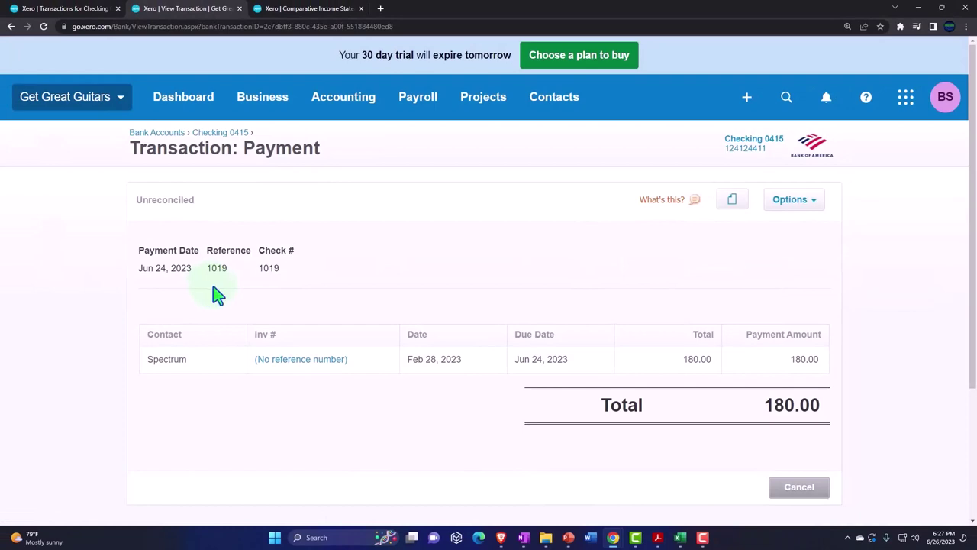
click(815, 203)
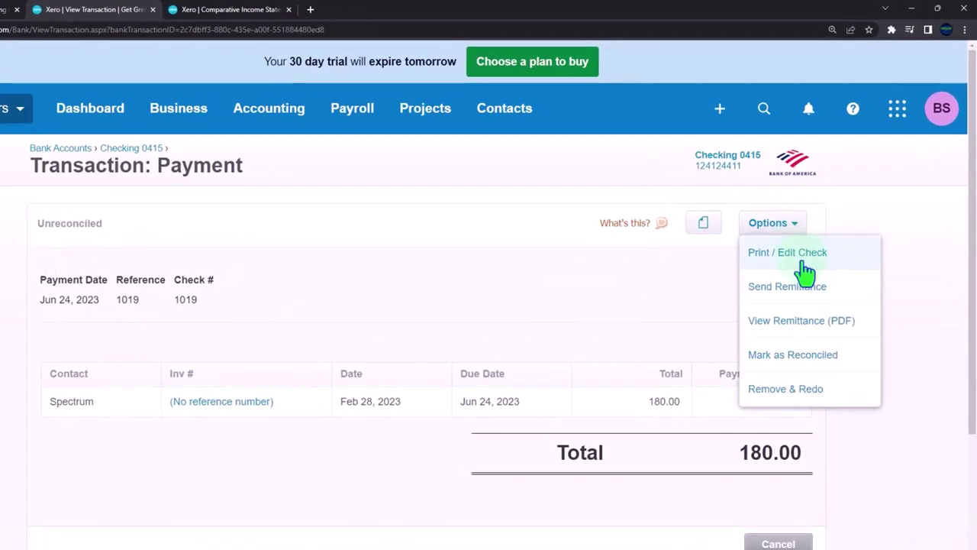
click(761, 317)
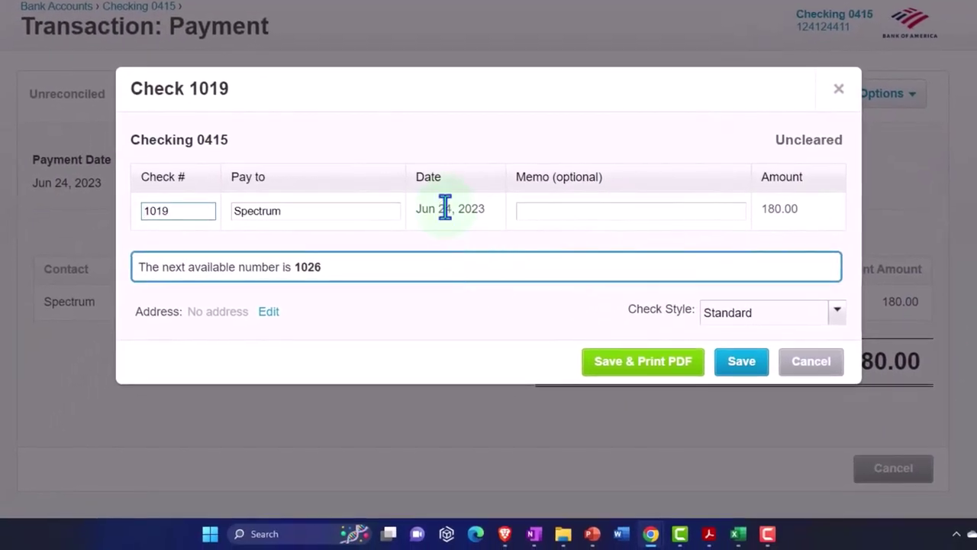
click(445, 208)
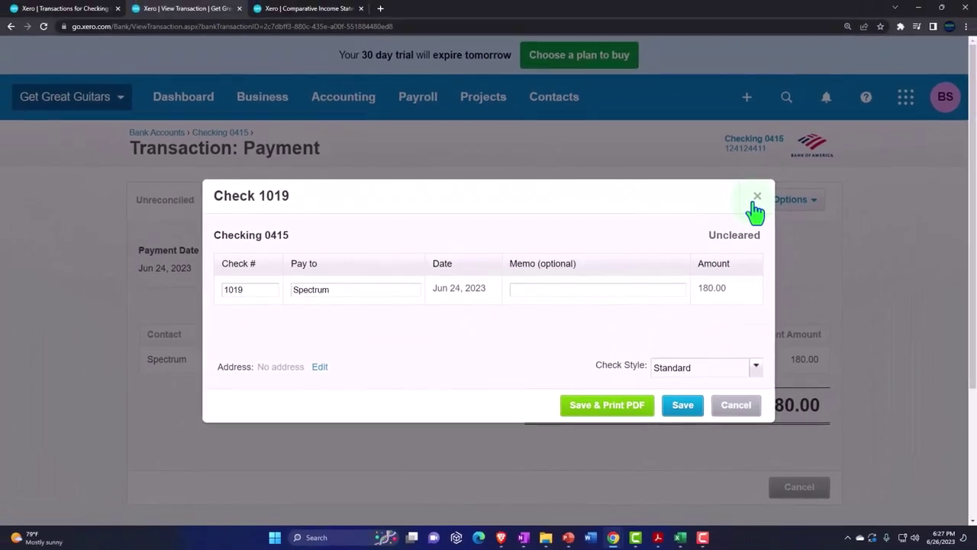
click(755, 203)
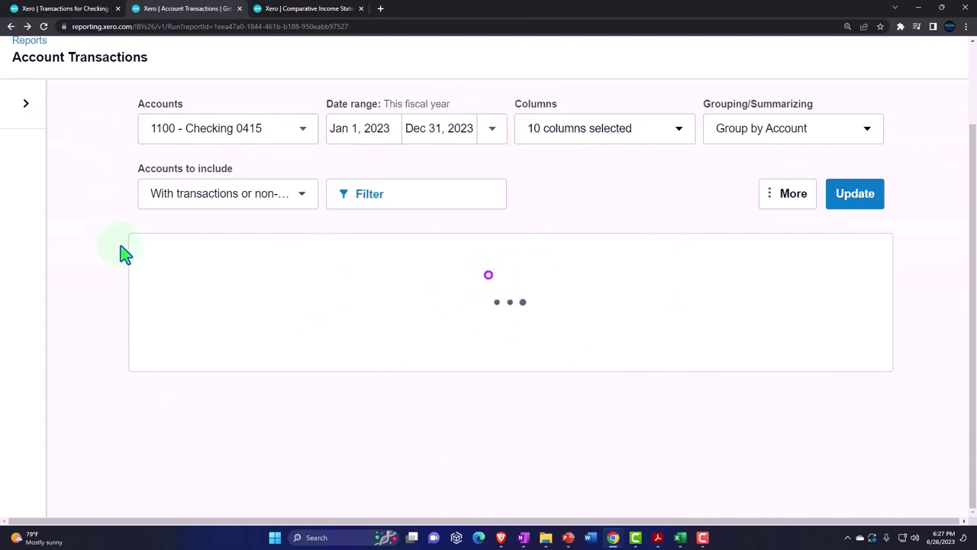
Step: Return to the Checking 0415 account transactions and review the Feb 28, 2023 IRS payments
scroll(125, 262, down, 15)
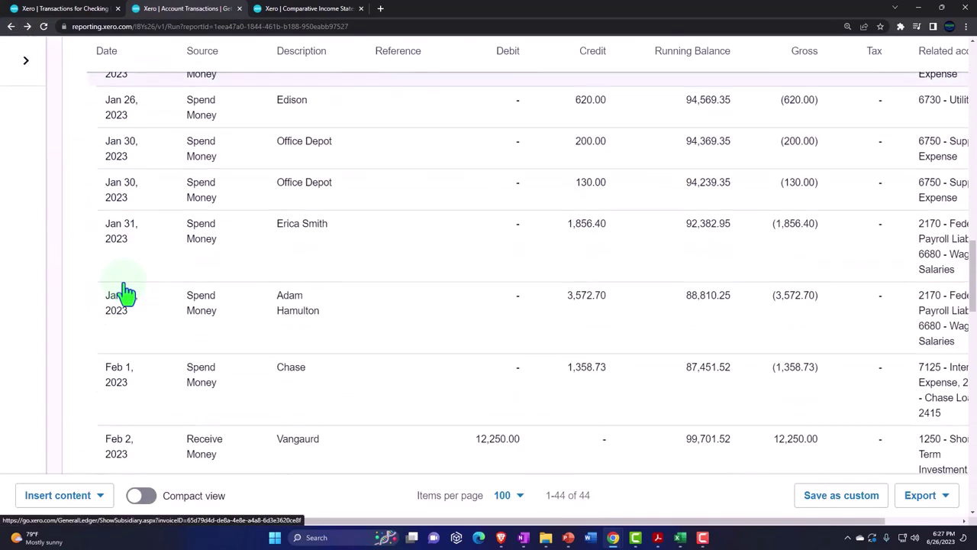
scroll(126, 303, down, 10)
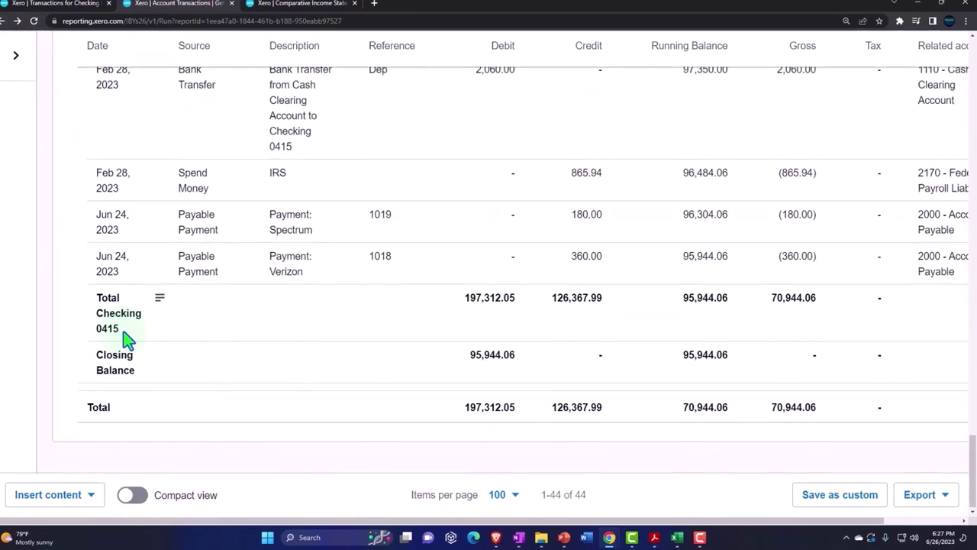
scroll(84, 351, up, 3)
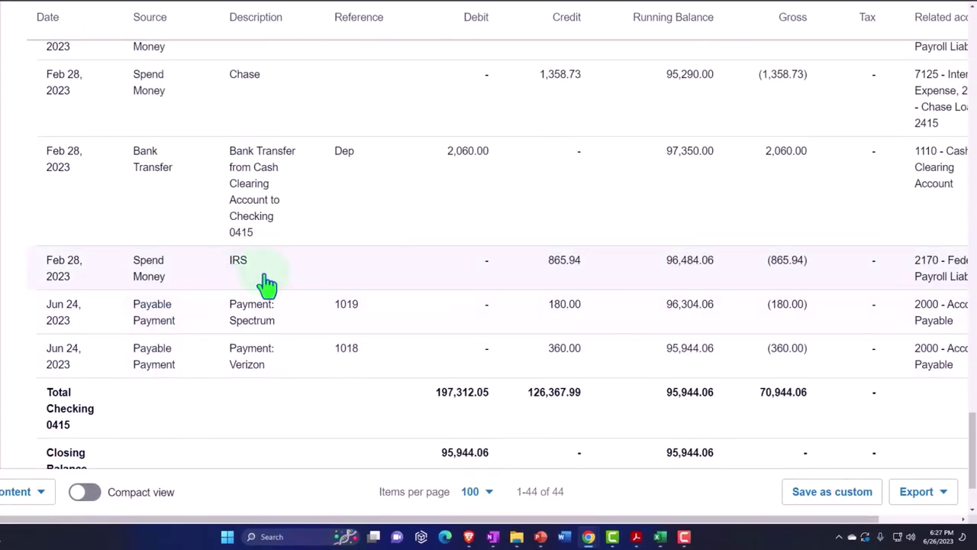
scroll(267, 284, up, 1)
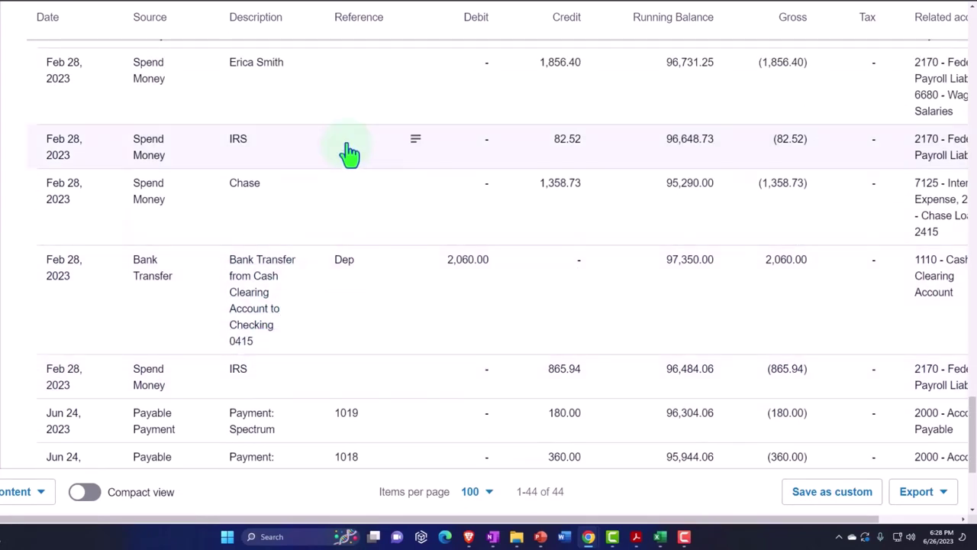
scroll(352, 151, up, 1)
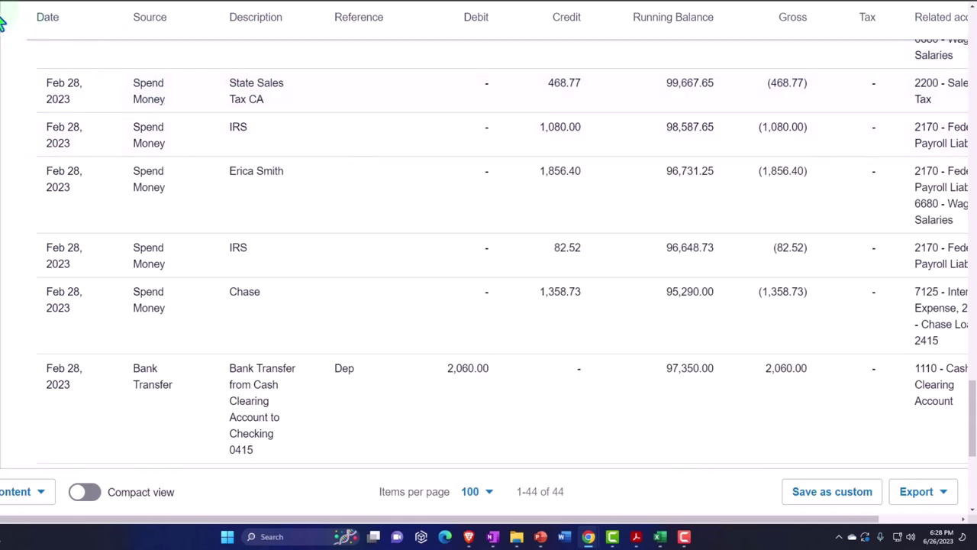
Step: Go back to the balance sheet and open the Federal Payroll Liability transactions to review the February entries
click(322, 218)
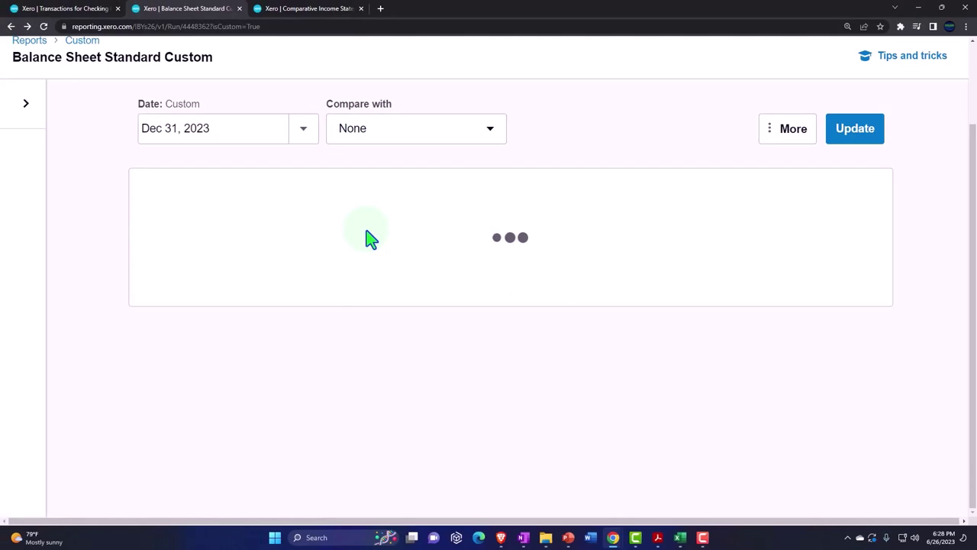
scroll(366, 238, down, 7)
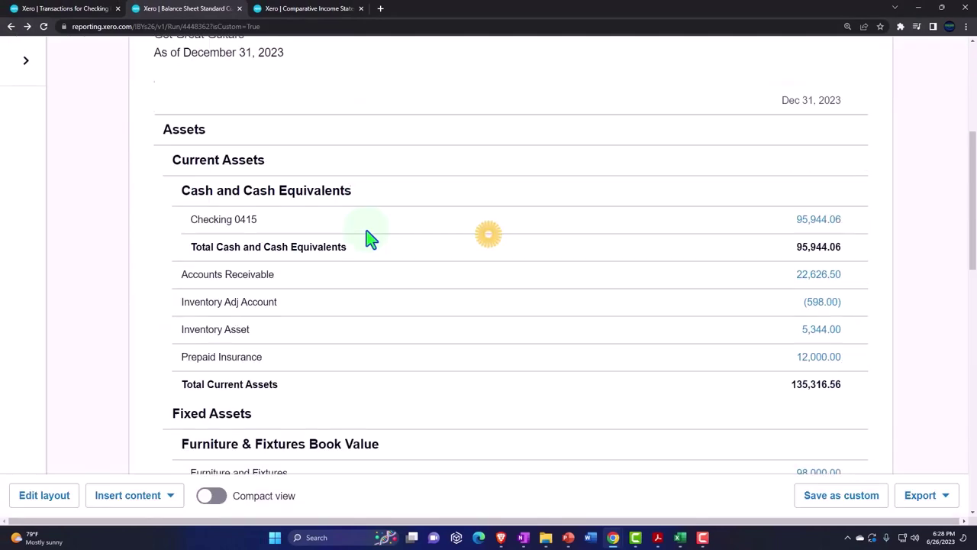
scroll(366, 239, down, 4)
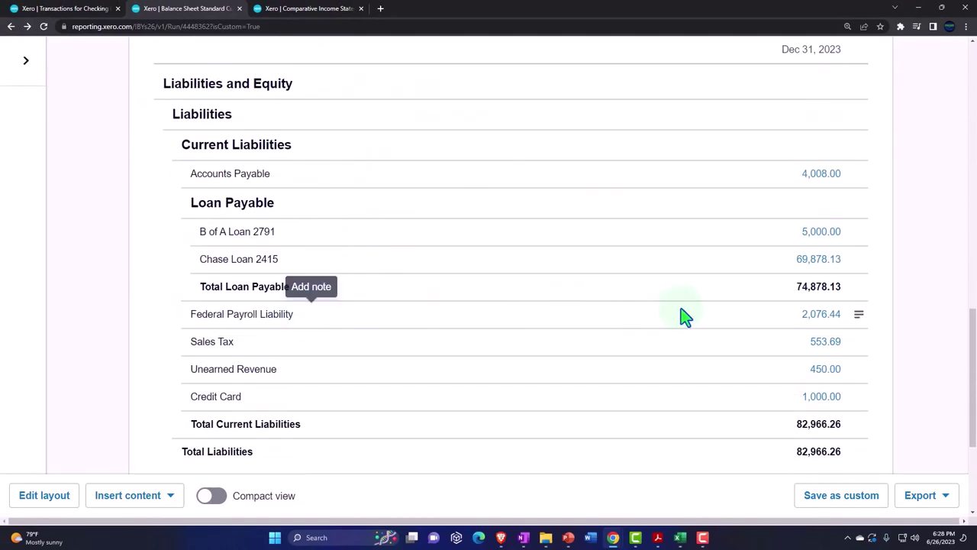
click(815, 314)
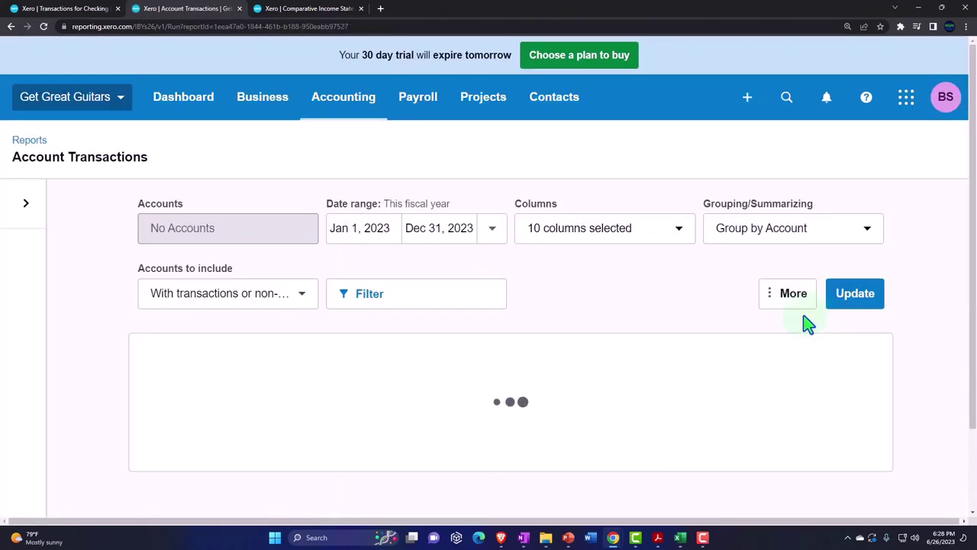
scroll(737, 321, down, 8)
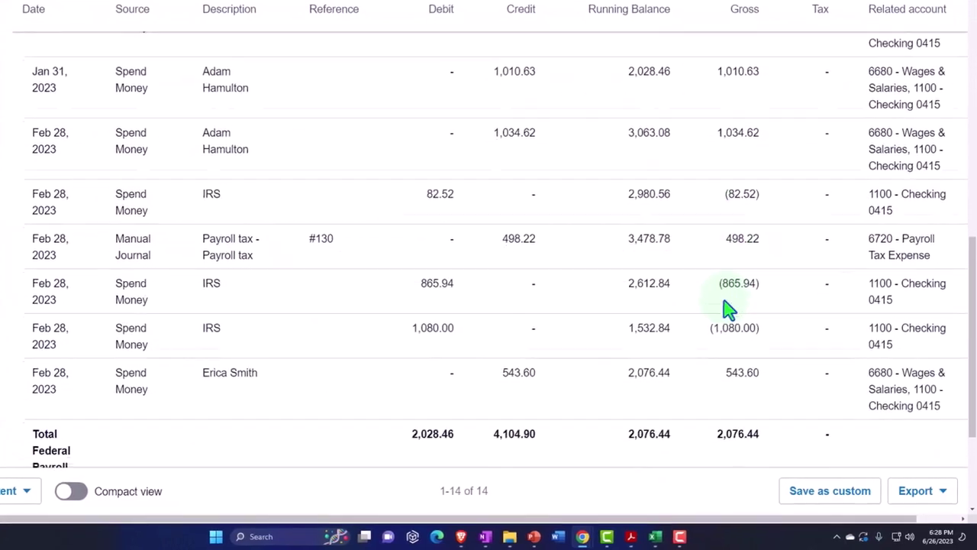
scroll(727, 308, down, 3)
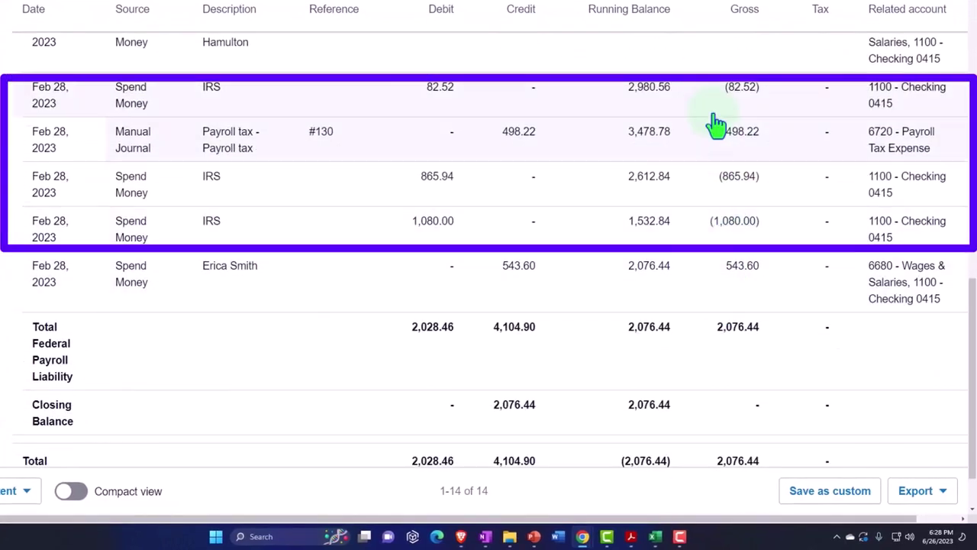
Step: Open Calculator, keep it on top of the report, and place it beside the debit and credit amounts
click(268, 534)
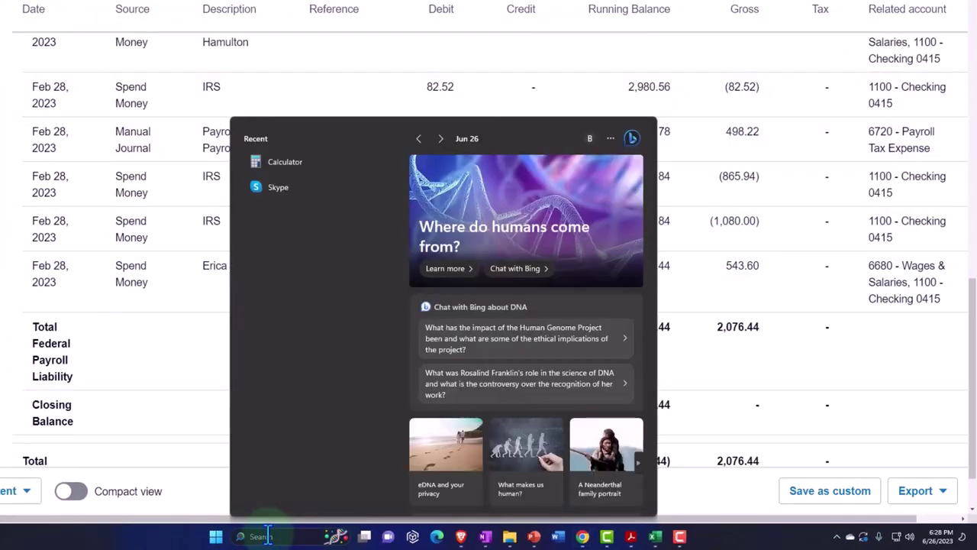
click(302, 163)
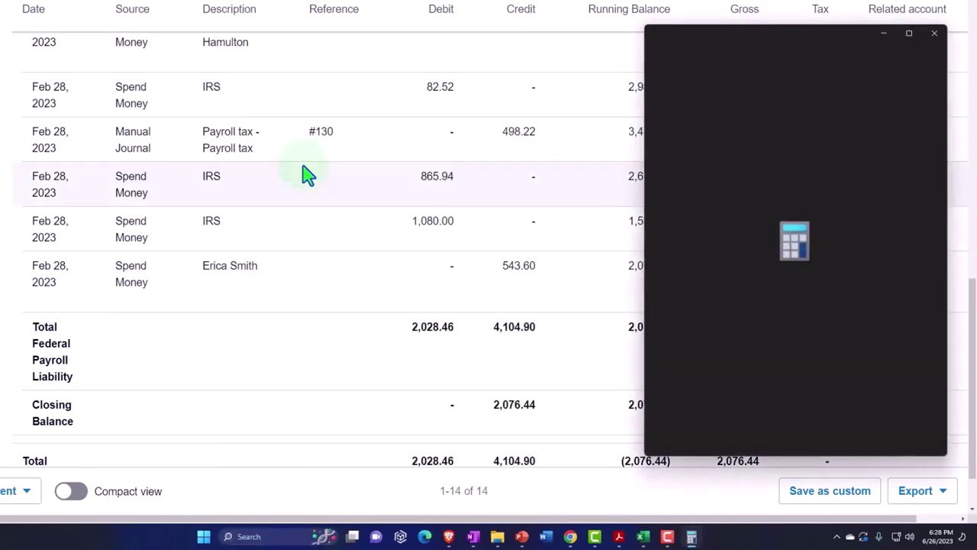
click(727, 52)
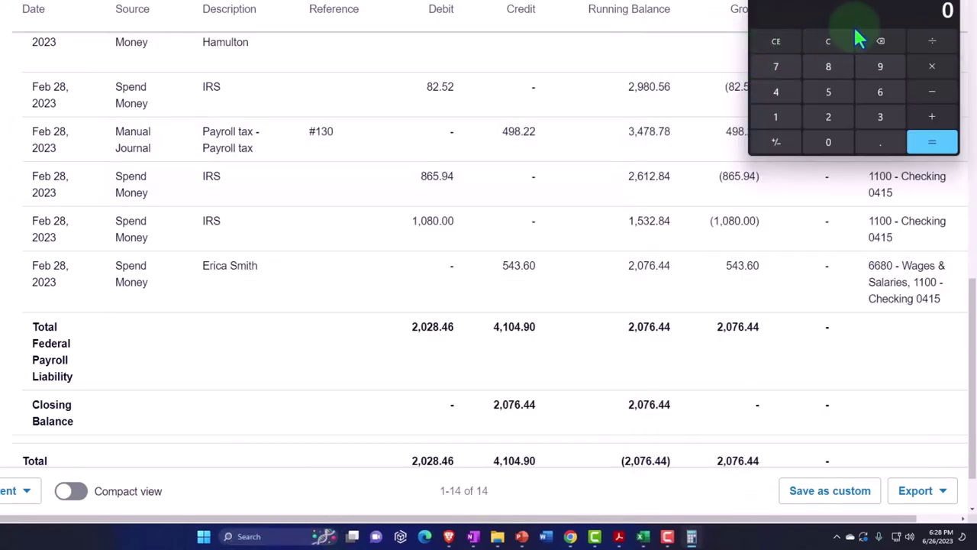
drag(826, 23, 823, 112)
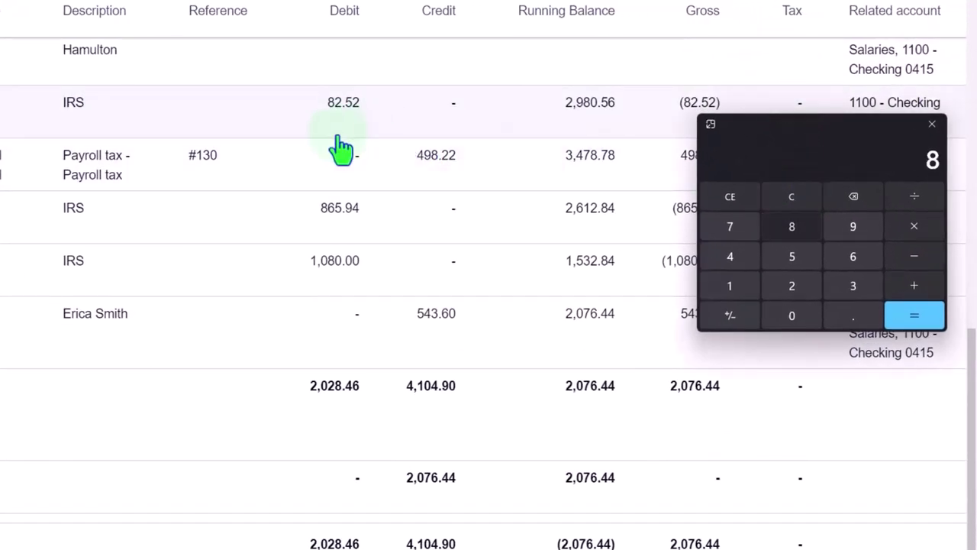
Step: Add up the three February IRS payments of 82.52, 865.94 and 1,080 in Calculator
text(82.52)
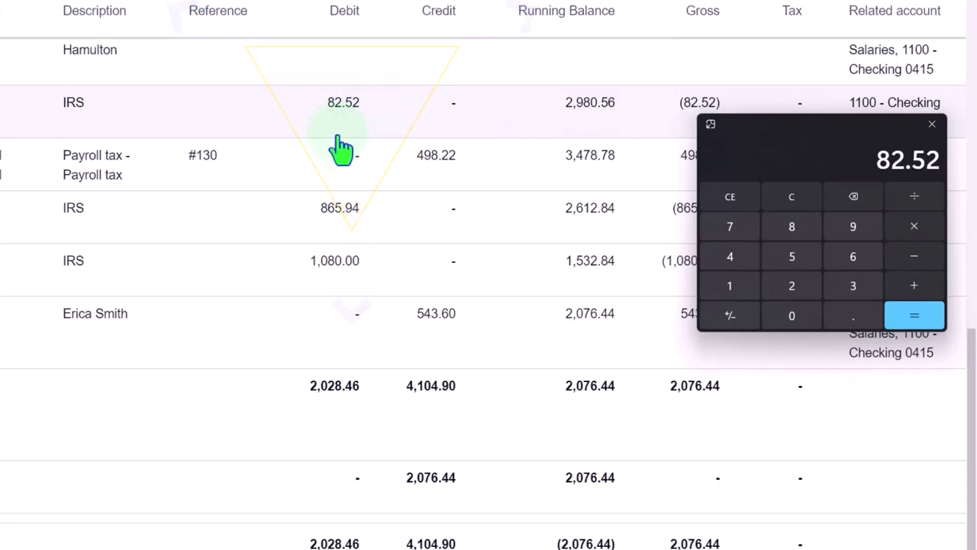
text(+865.94)
key(Return)
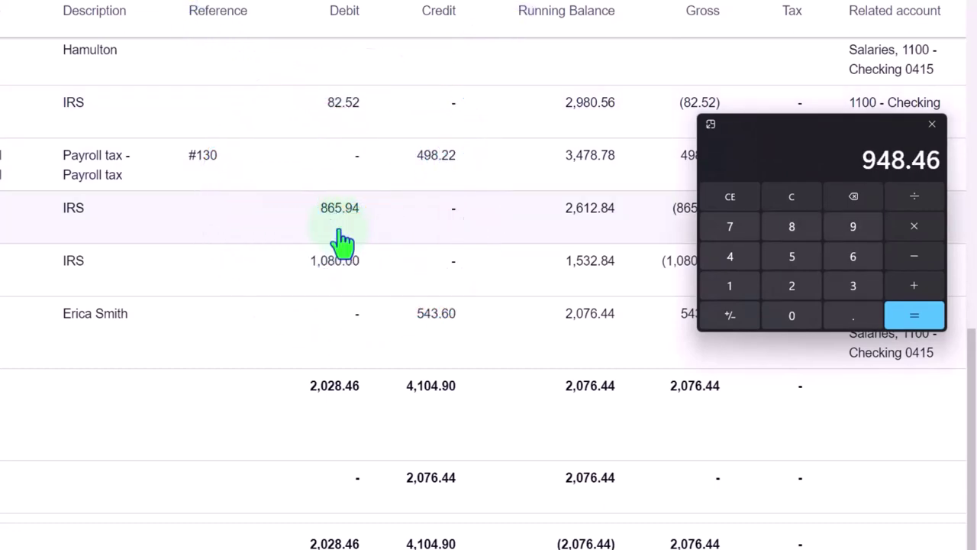
text(+1080)
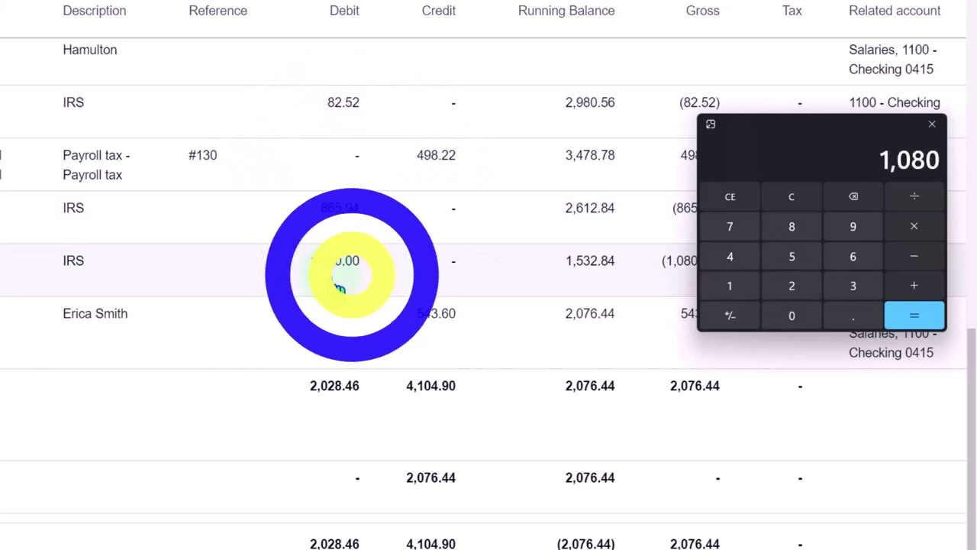
key(Return)
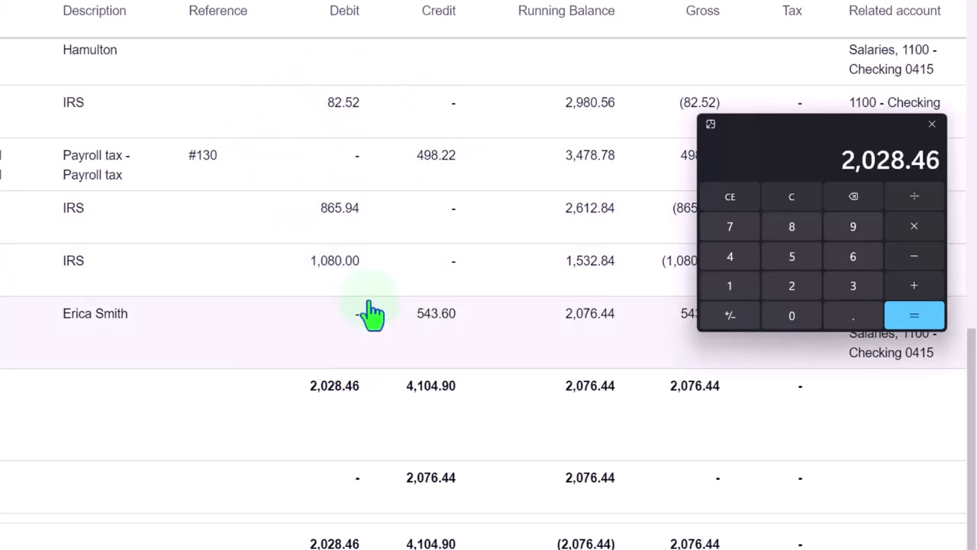
Step: Move and clear the calculator, then add the February payroll liability credits 1,034.62 and 498.22
scroll(371, 313, up, 1)
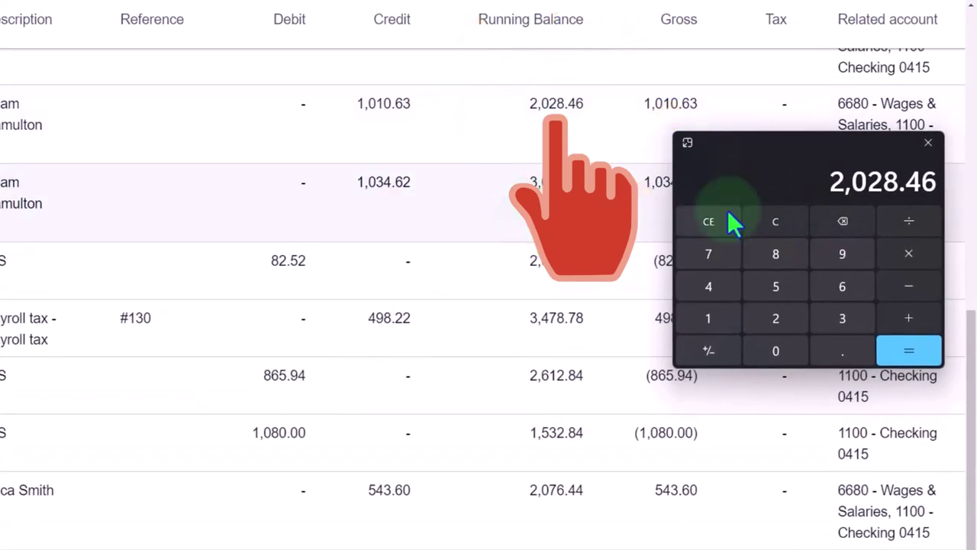
drag(806, 154, 734, 219)
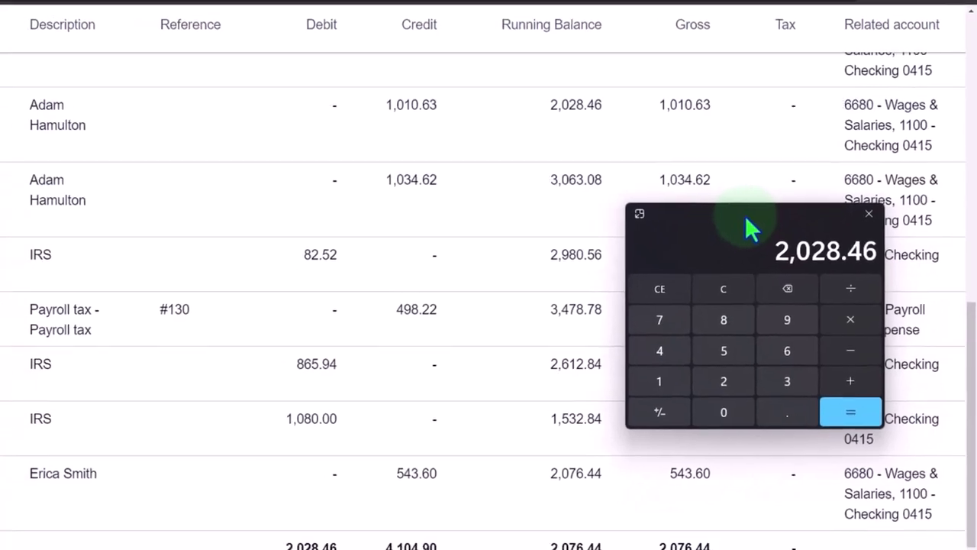
click(722, 290)
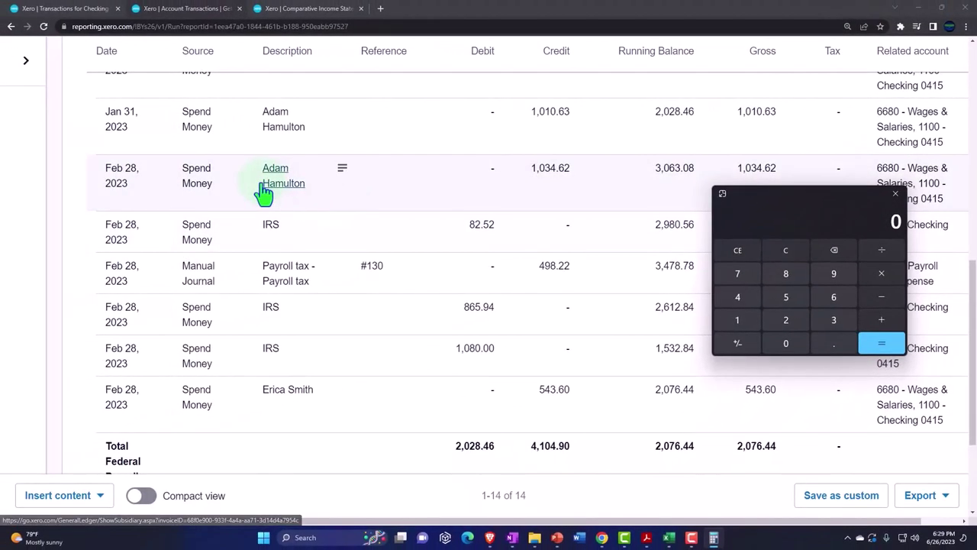
text(1,034.62)
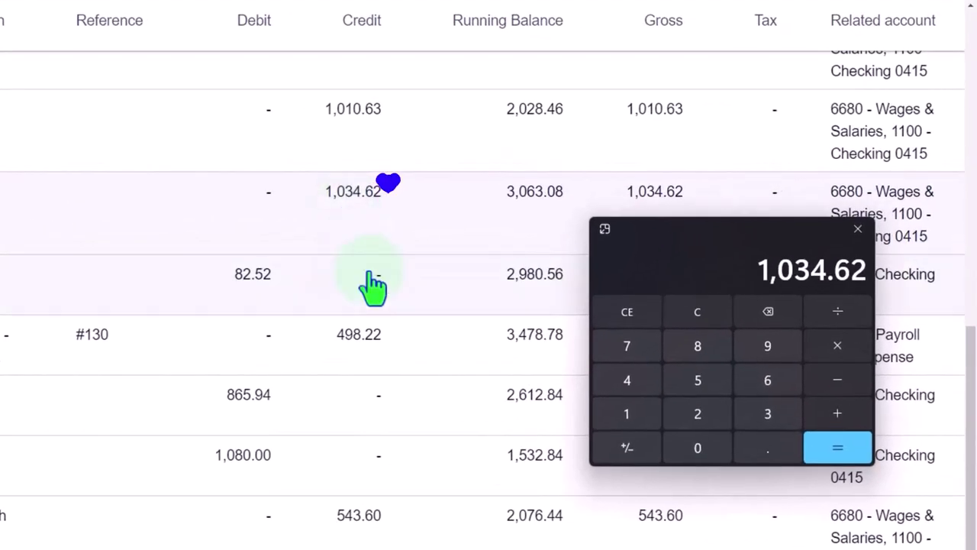
key(plus)
text(498.22)
key(Return)
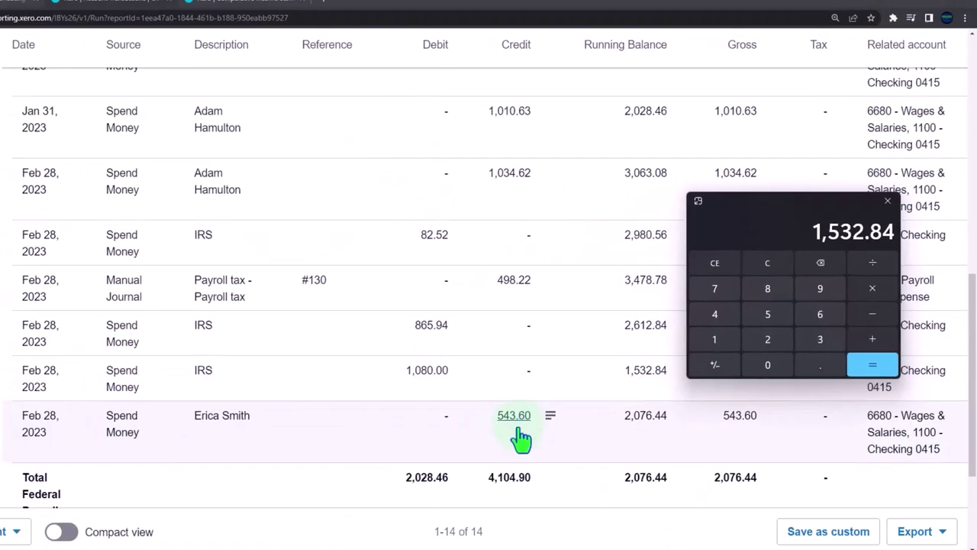